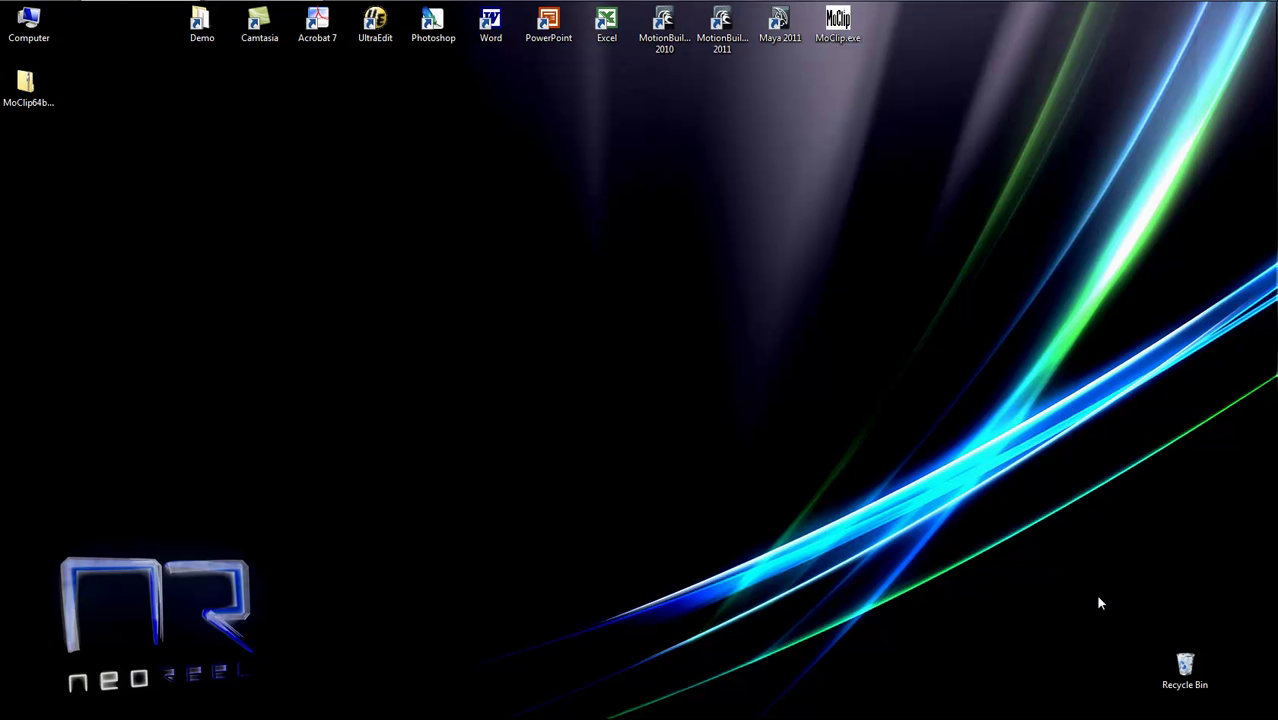
# Step: Download the Windows 64bit package from the MoClip website and view the contents of MoClip64bit.zip
pyautogui.moveTo(187, 3)
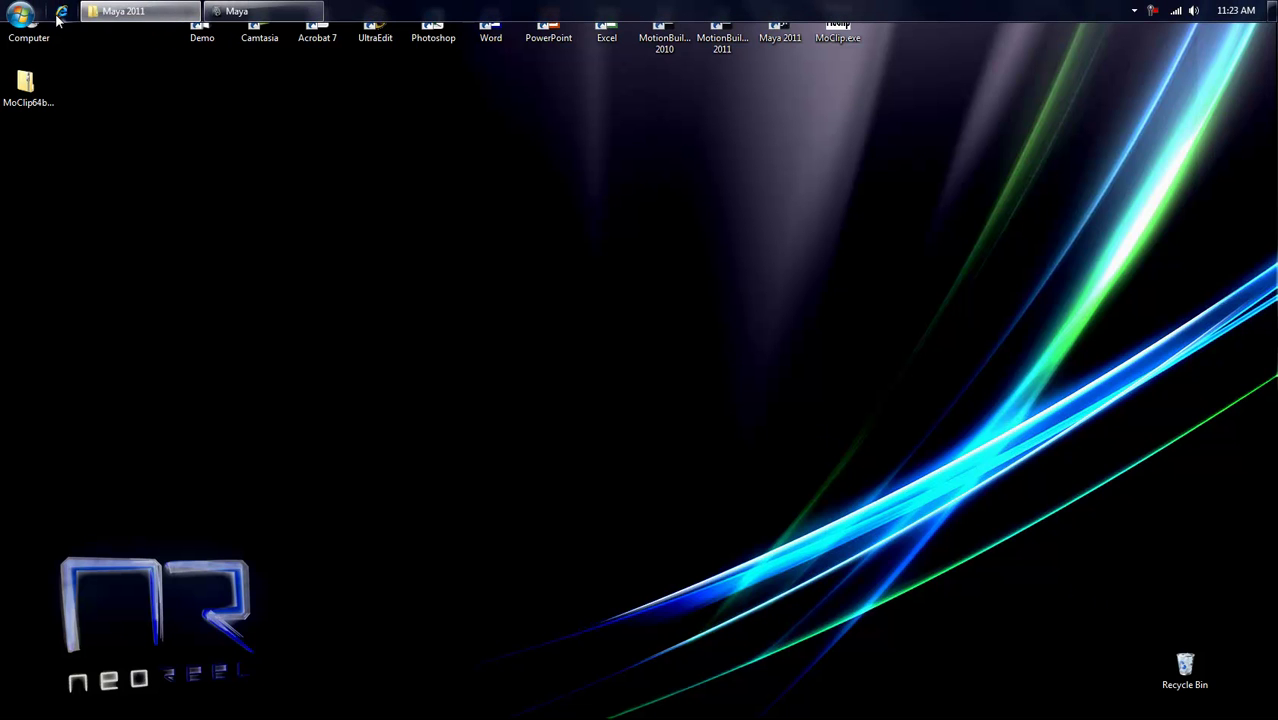
pyautogui.click(58, 17)
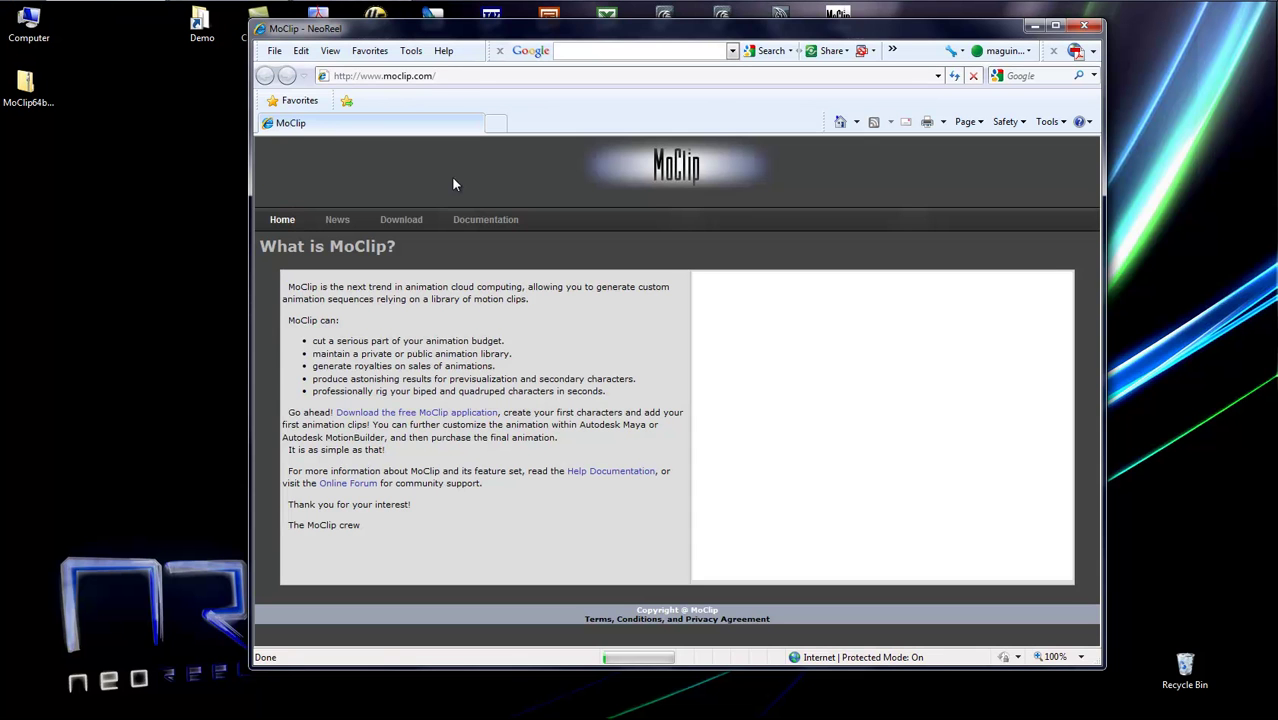
pyautogui.click(400, 220)
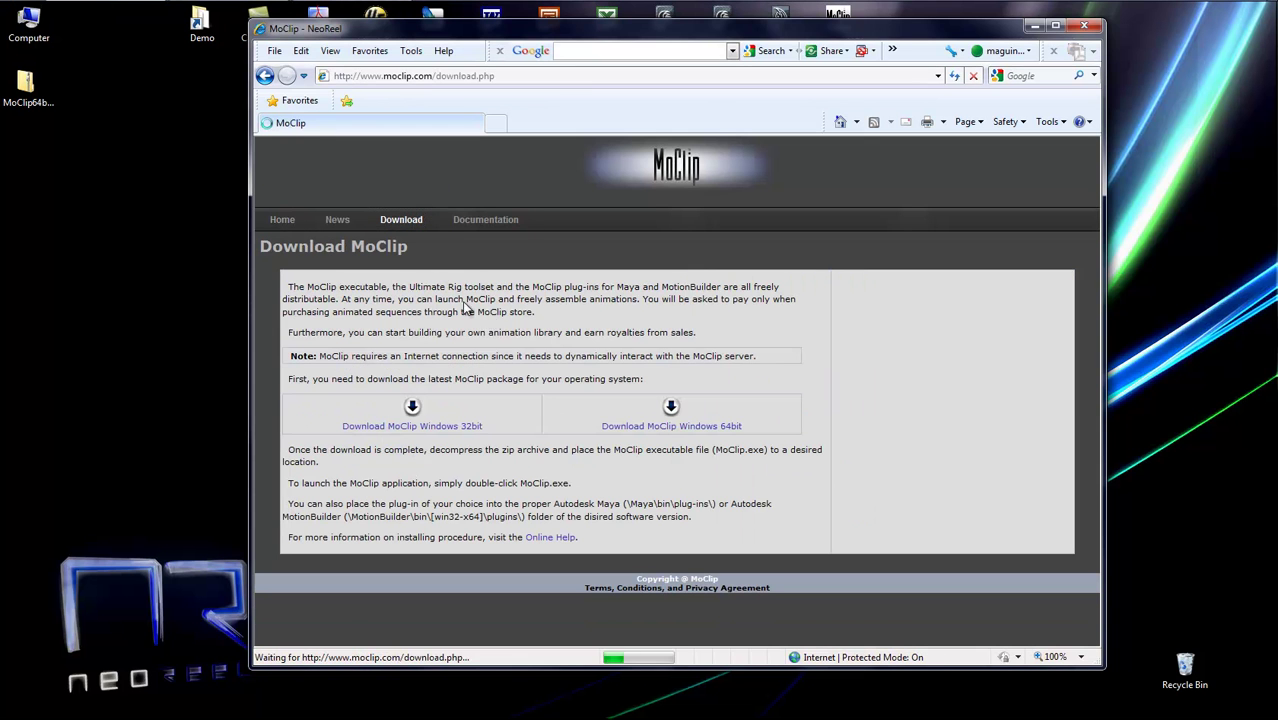
pyautogui.click(670, 427)
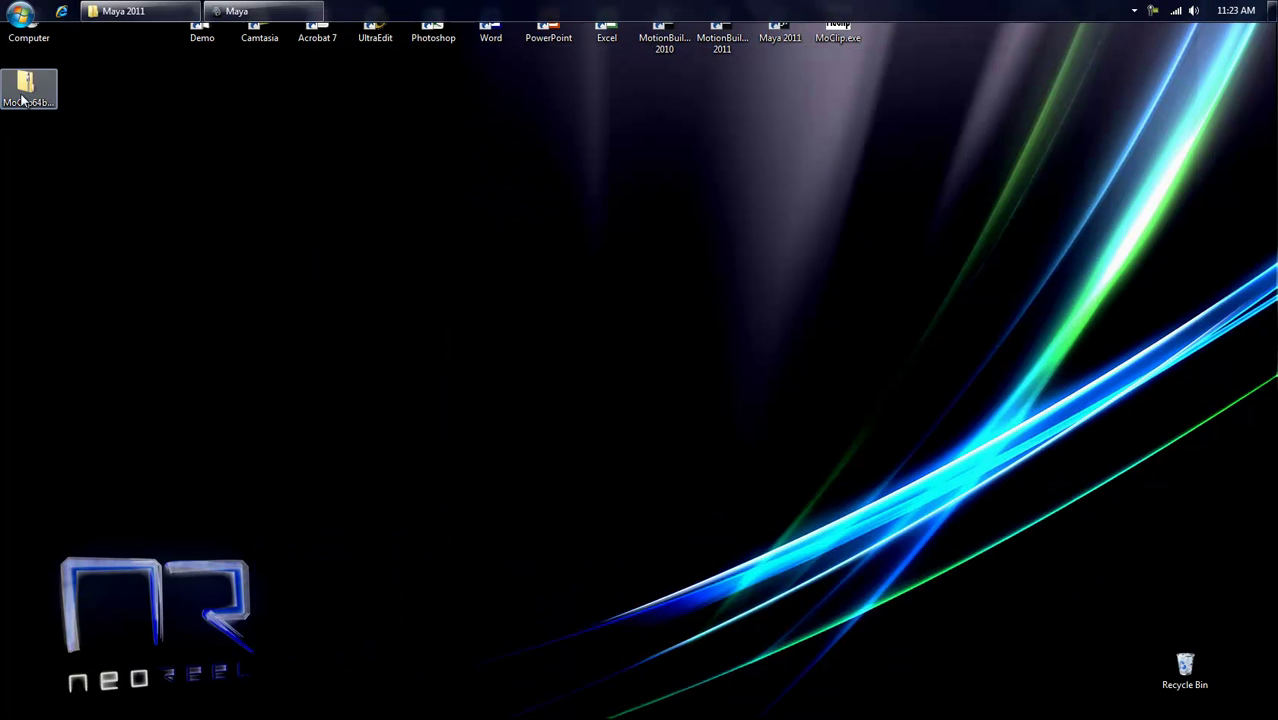
pyautogui.doubleClick(24, 90)
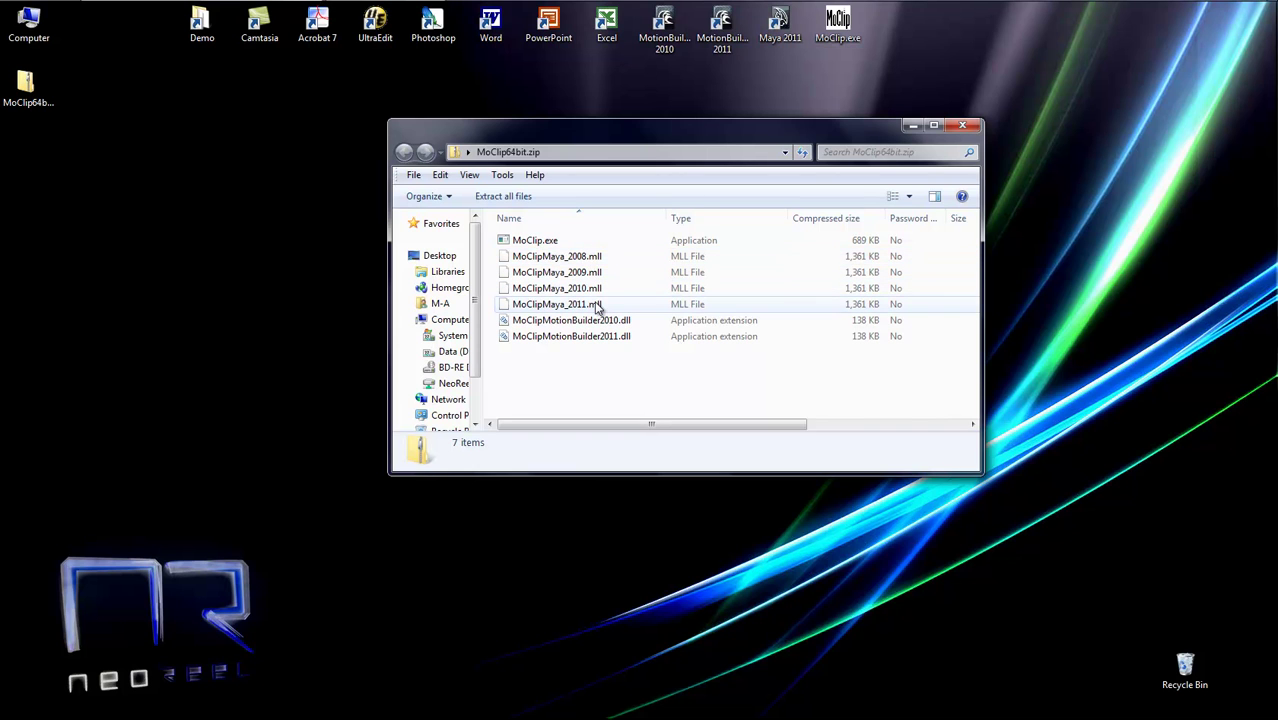
pyautogui.click(966, 128)
# Step: Locate the MoClipMaya_2011.mll plug-in file in Maya 2011's bin\plug-ins folder and close the folder window
pyautogui.click(130, 5)
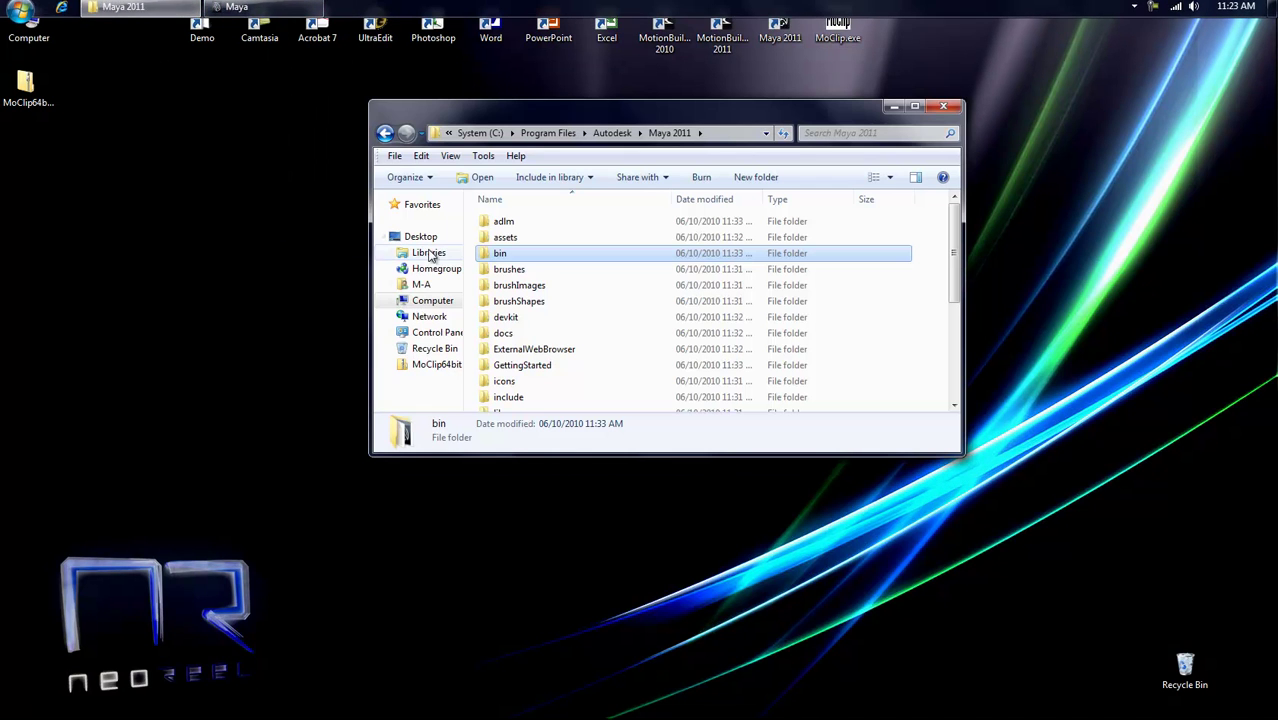
pyautogui.doubleClick(497, 262)
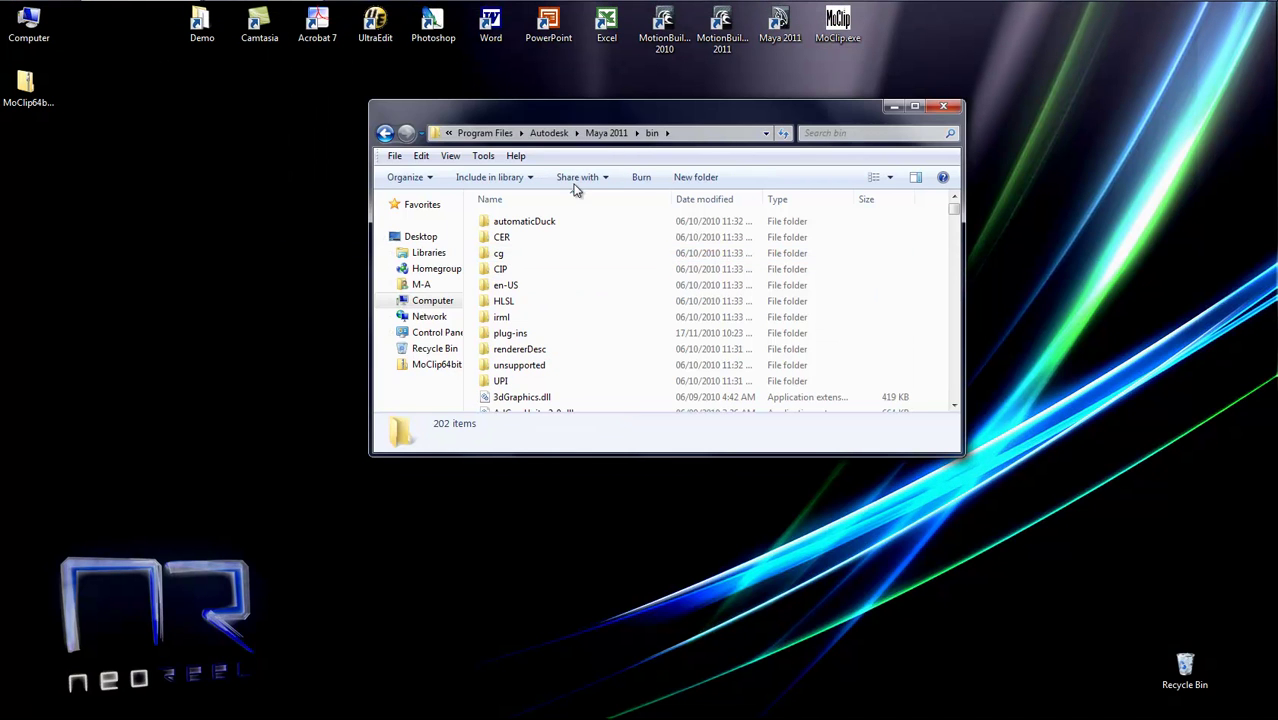
pyautogui.click(512, 336)
pyautogui.doubleClick(512, 336)
pyautogui.scroll(-3, 535, 350)
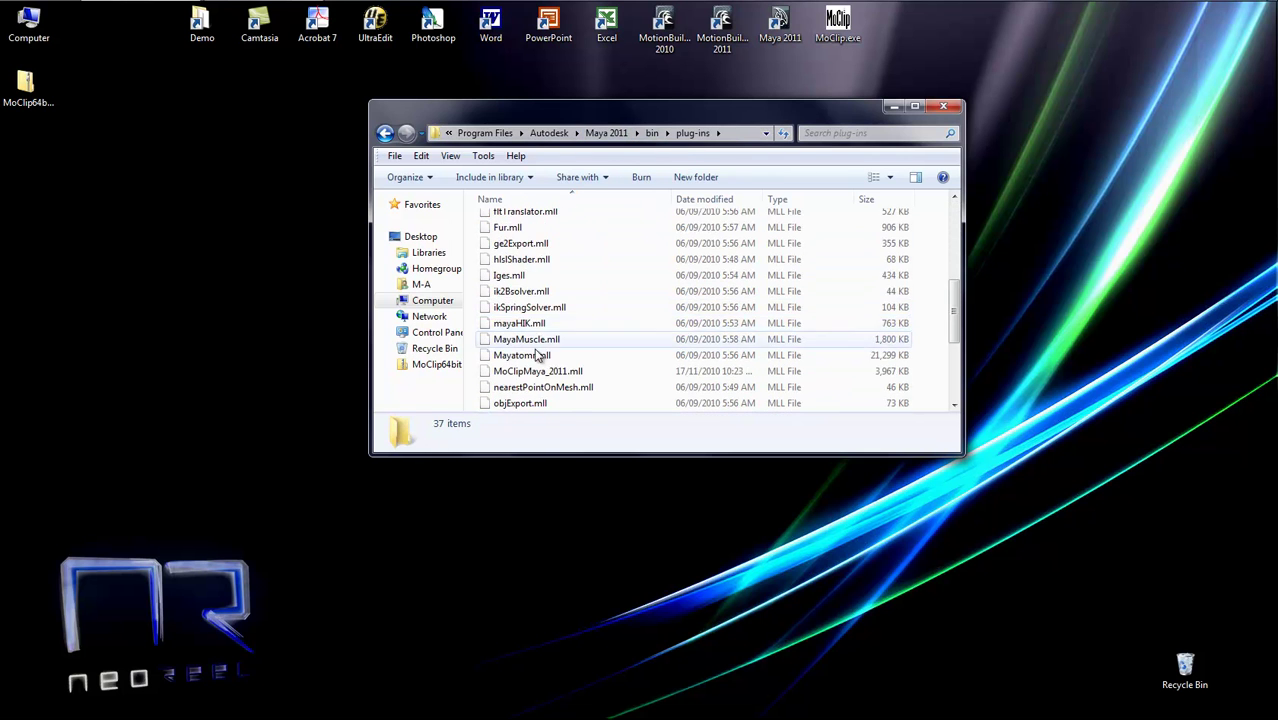
pyautogui.click(545, 372)
pyautogui.click(942, 107)
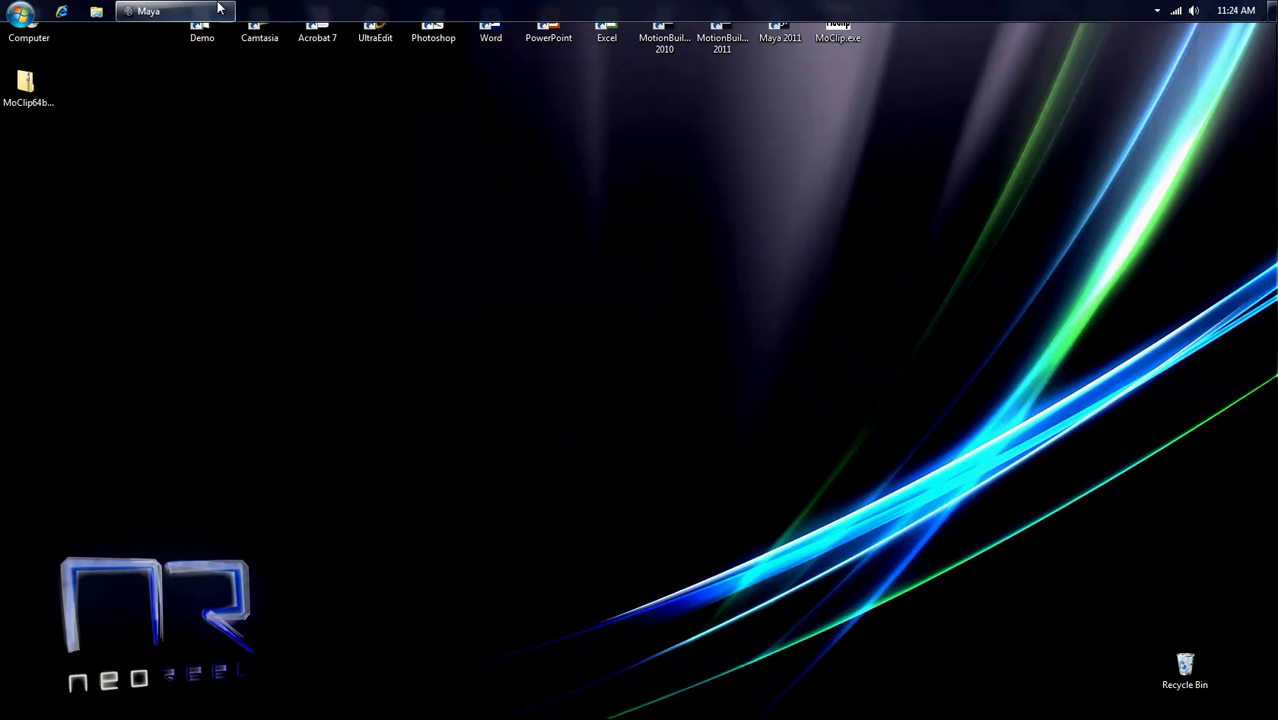
# Step: Switch to Maya, check the MoClipMaya_2011.mll entry in the Plug-in Manager, and review the commands the MoClip plug-in adds
pyautogui.click(178, 11)
pyautogui.click(179, 24)
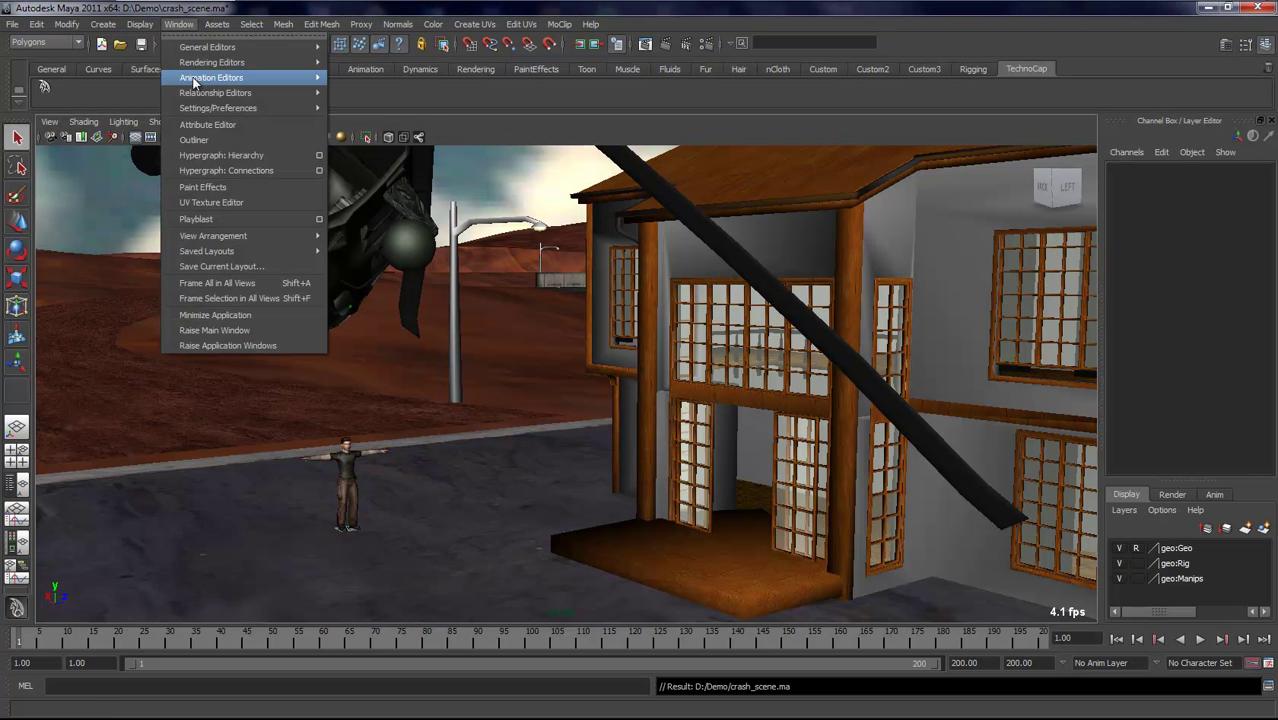
pyautogui.moveTo(218, 107)
pyautogui.click(376, 242)
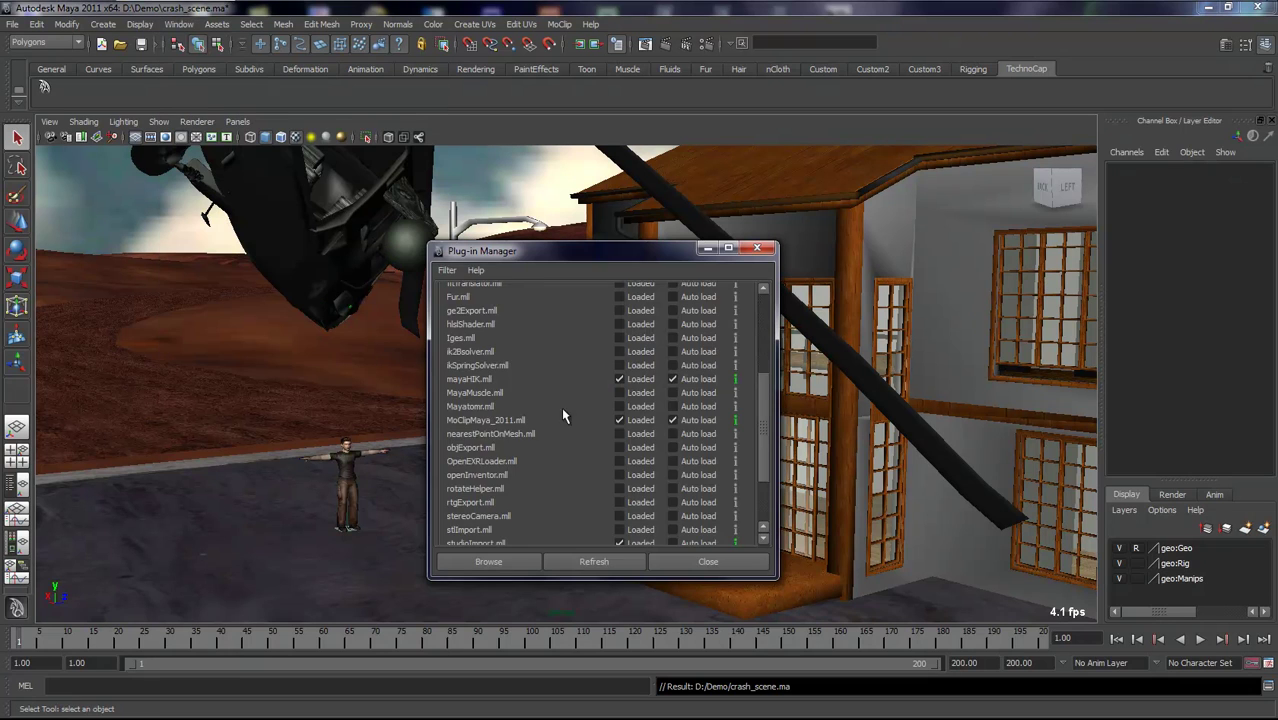
pyautogui.scroll(-3, 565, 420)
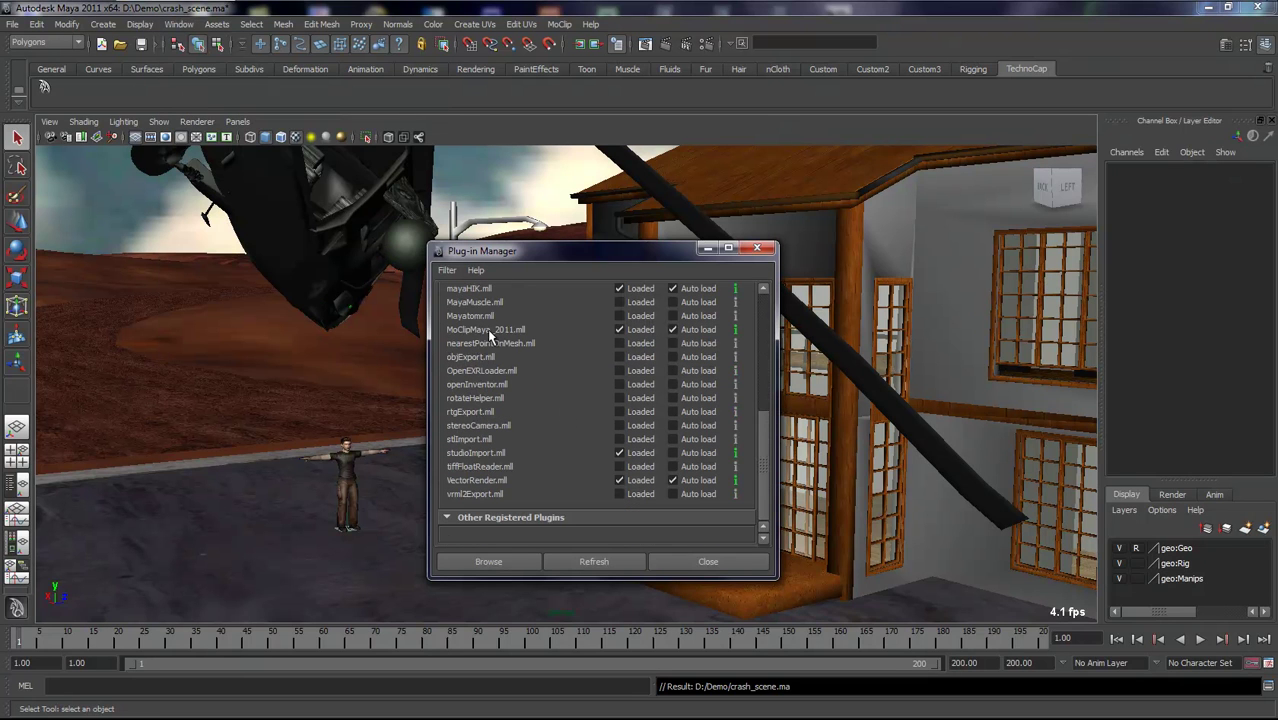
pyautogui.click(699, 561)
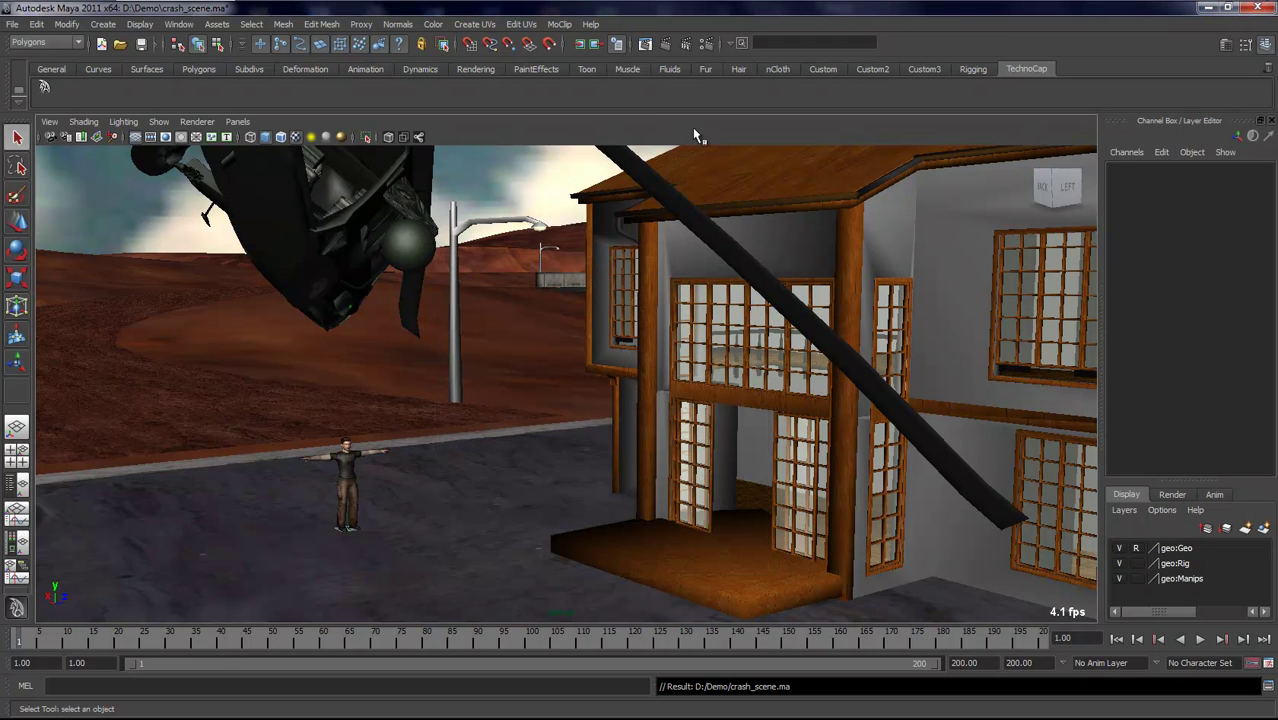
pyautogui.click(558, 25)
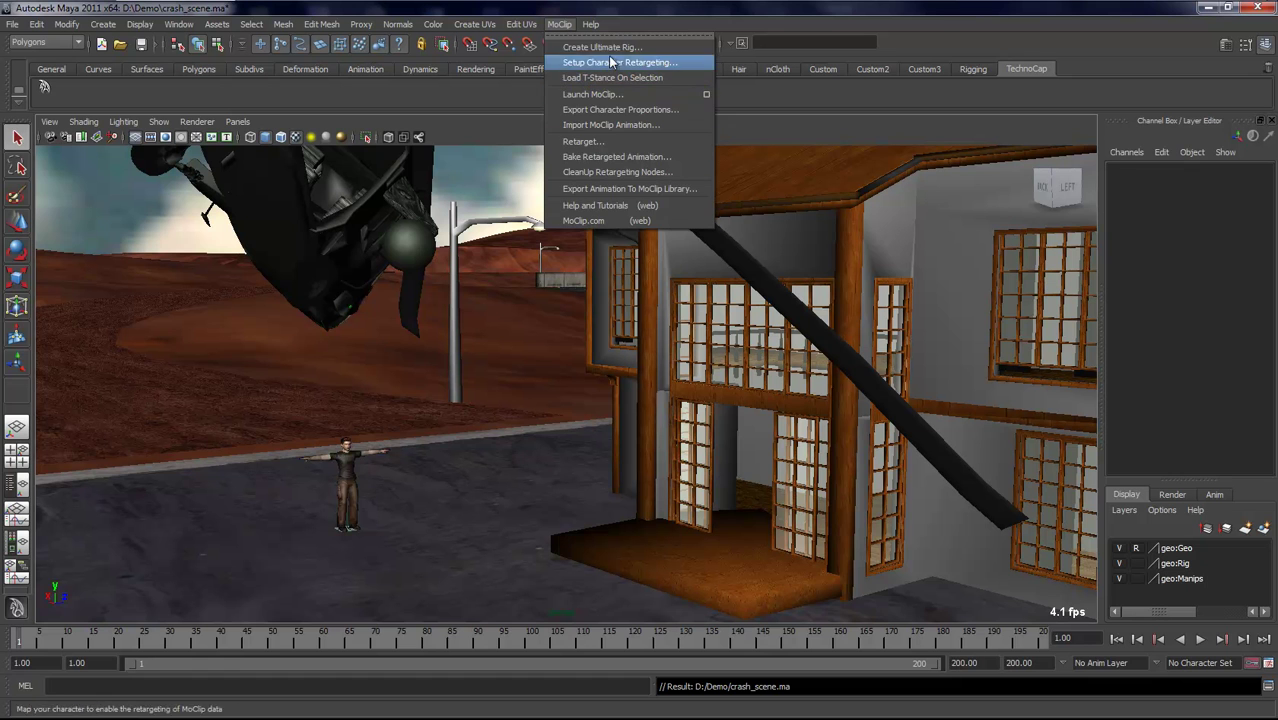
pyautogui.click(508, 130)
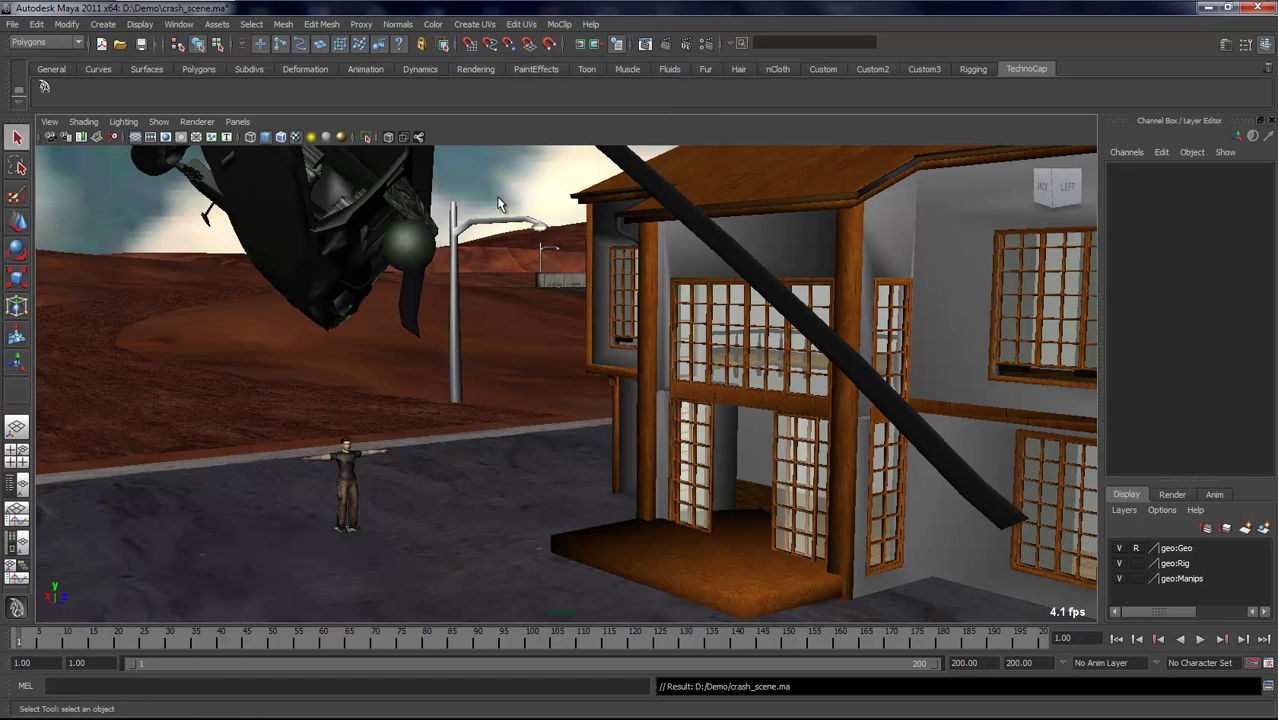
# Step: Play the helicopter crash animation to examine it around the house and character, and return to the first frame
pyautogui.keyDown('alt'); pyautogui.moveTo(650, 358); pyautogui.dragTo(661, 337, button='middle'); pyautogui.keyUp('alt')
pyautogui.keyDown('alt'); pyautogui.moveTo(661, 337); pyautogui.dragTo(611, 352, button='right'); pyautogui.keyUp('alt')
pyautogui.keyDown('alt'); pyautogui.moveTo(611, 352); pyautogui.dragTo(618, 335); pyautogui.keyUp('alt')
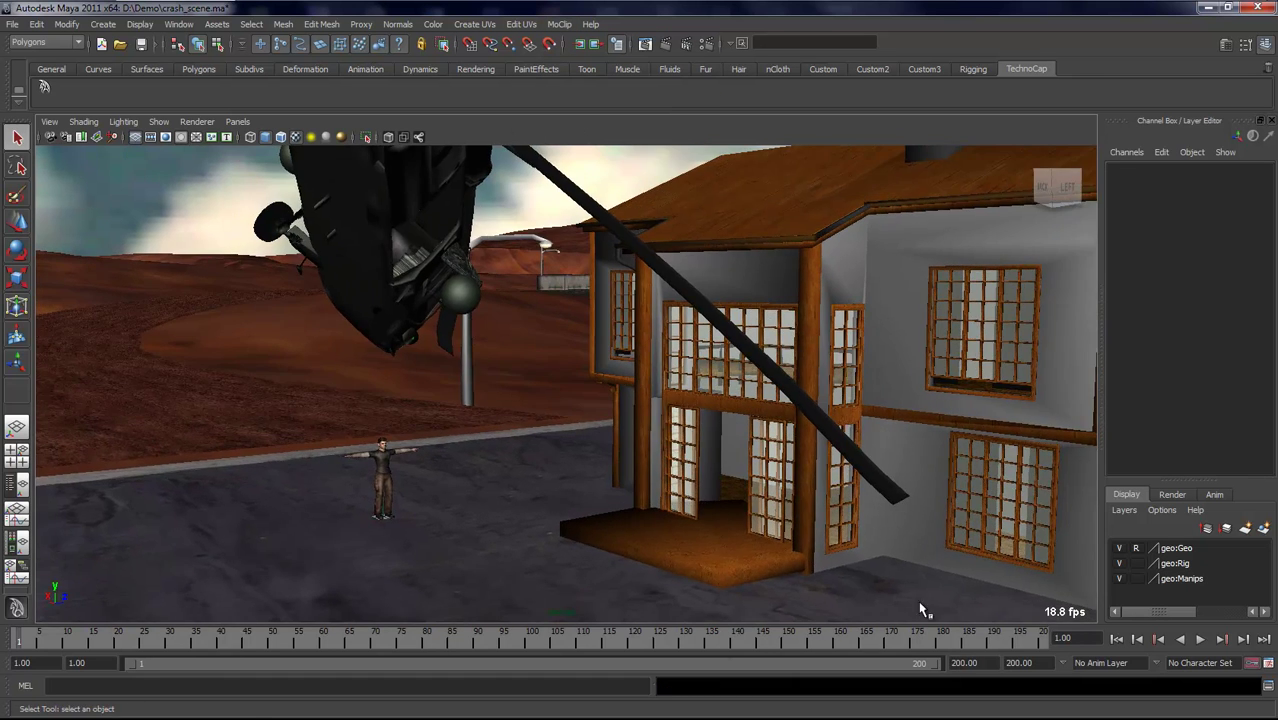
pyautogui.click(1200, 639)
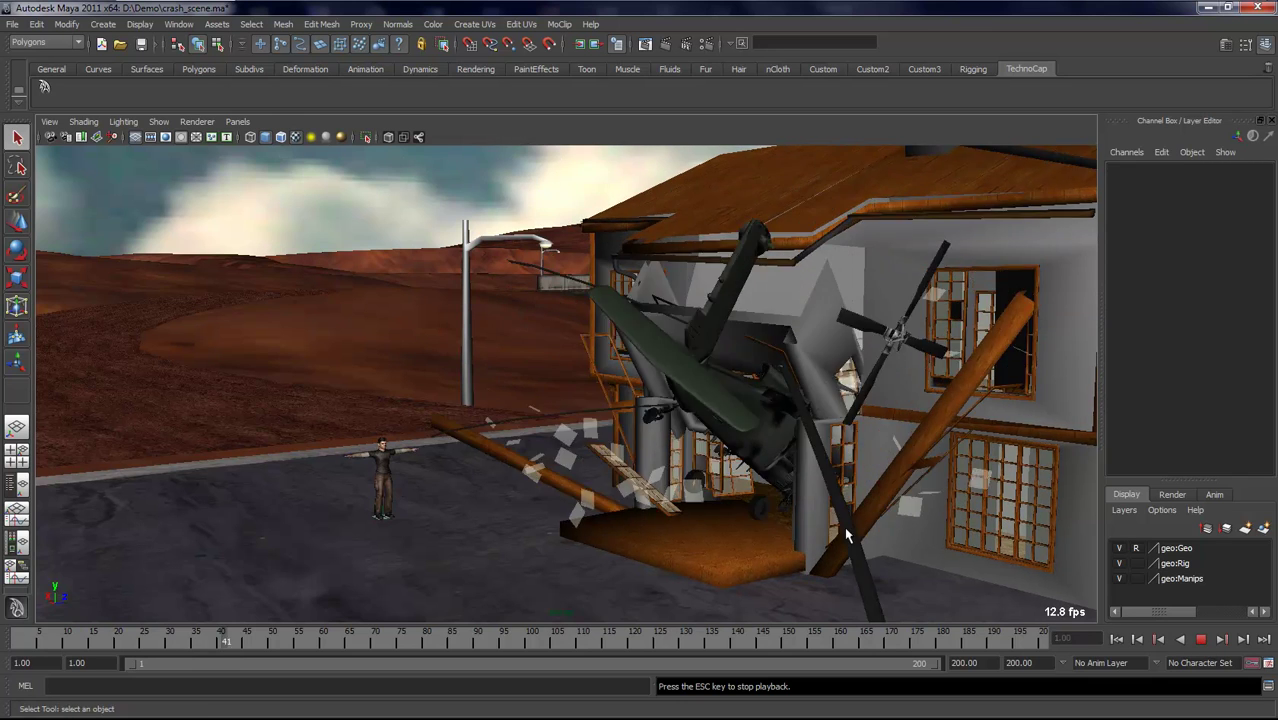
pyautogui.keyDown('alt'); pyautogui.moveTo(759, 521); pyautogui.dragTo(708, 522, button='middle'); pyautogui.keyUp('alt')
pyautogui.keyDown('alt'); pyautogui.moveTo(708, 522); pyautogui.dragTo(682, 526, button='right'); pyautogui.keyUp('alt')
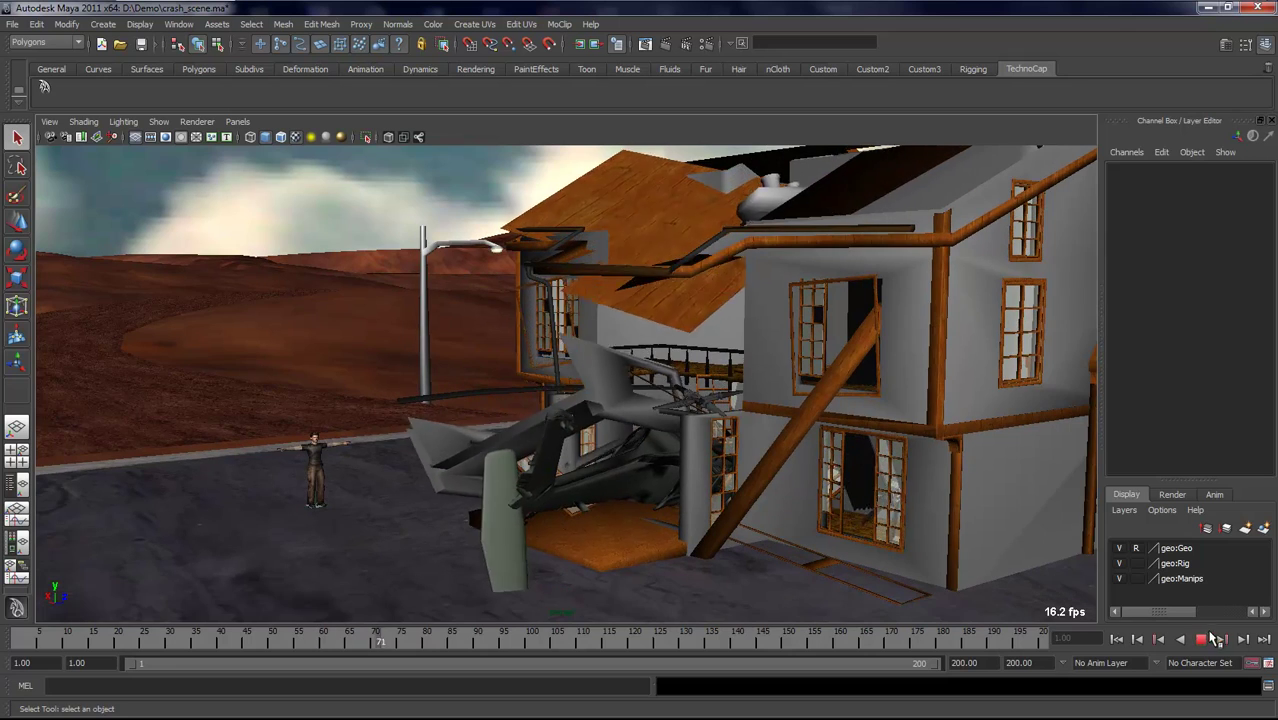
pyautogui.click(1201, 642)
pyautogui.keyDown('alt'); pyautogui.moveTo(799, 528); pyautogui.dragTo(955, 570); pyautogui.keyUp('alt')
pyautogui.click(1117, 638)
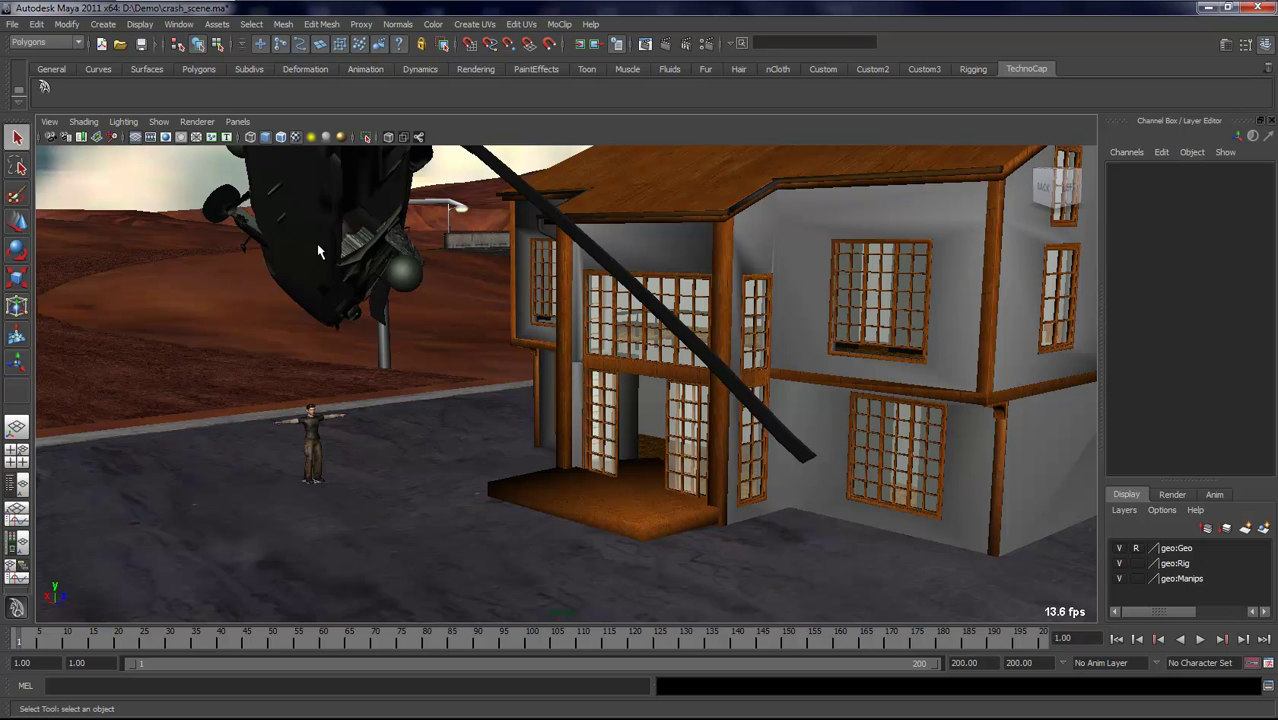
pyautogui.keyDown('alt'); pyautogui.moveTo(616, 500); pyautogui.dragTo(585, 500); pyautogui.keyUp('alt')
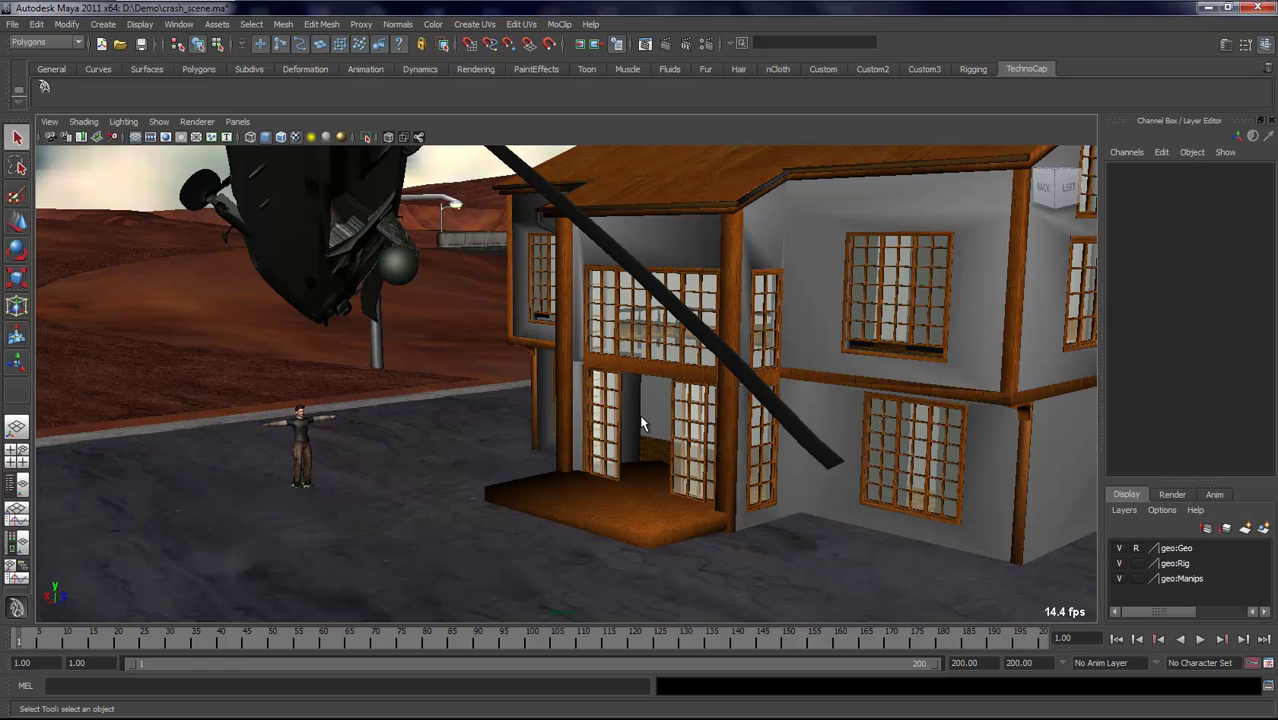
# Step: Switch to the MoClip application, add the human mascot character to the scene, and bring up the clip search
pyautogui.moveTo(558, 17)
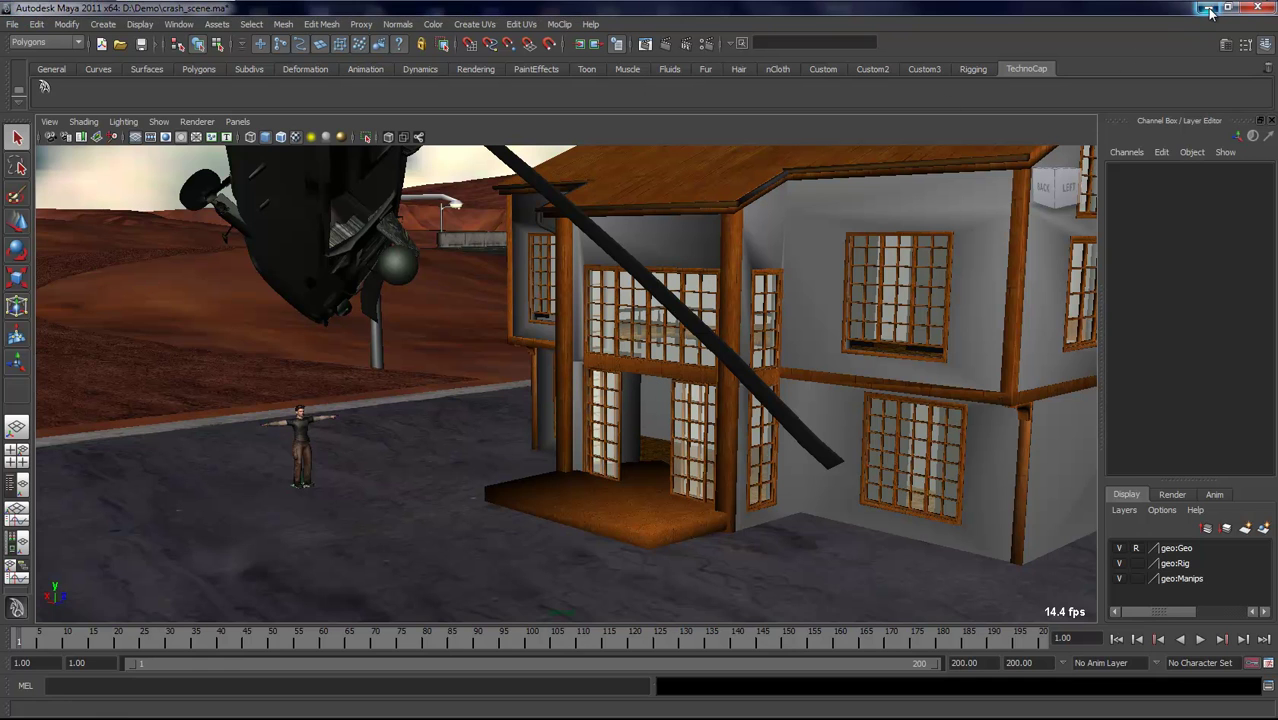
pyautogui.click(1208, 9)
pyautogui.doubleClick(833, 46)
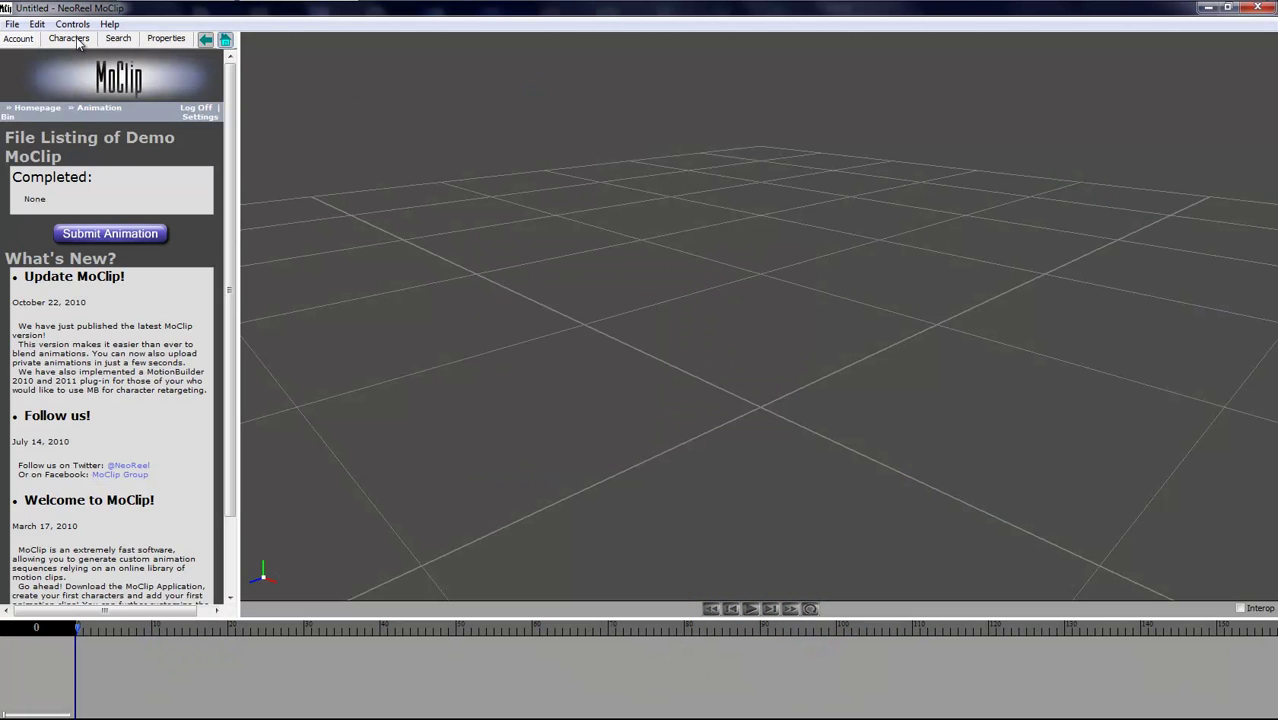
pyautogui.click(69, 39)
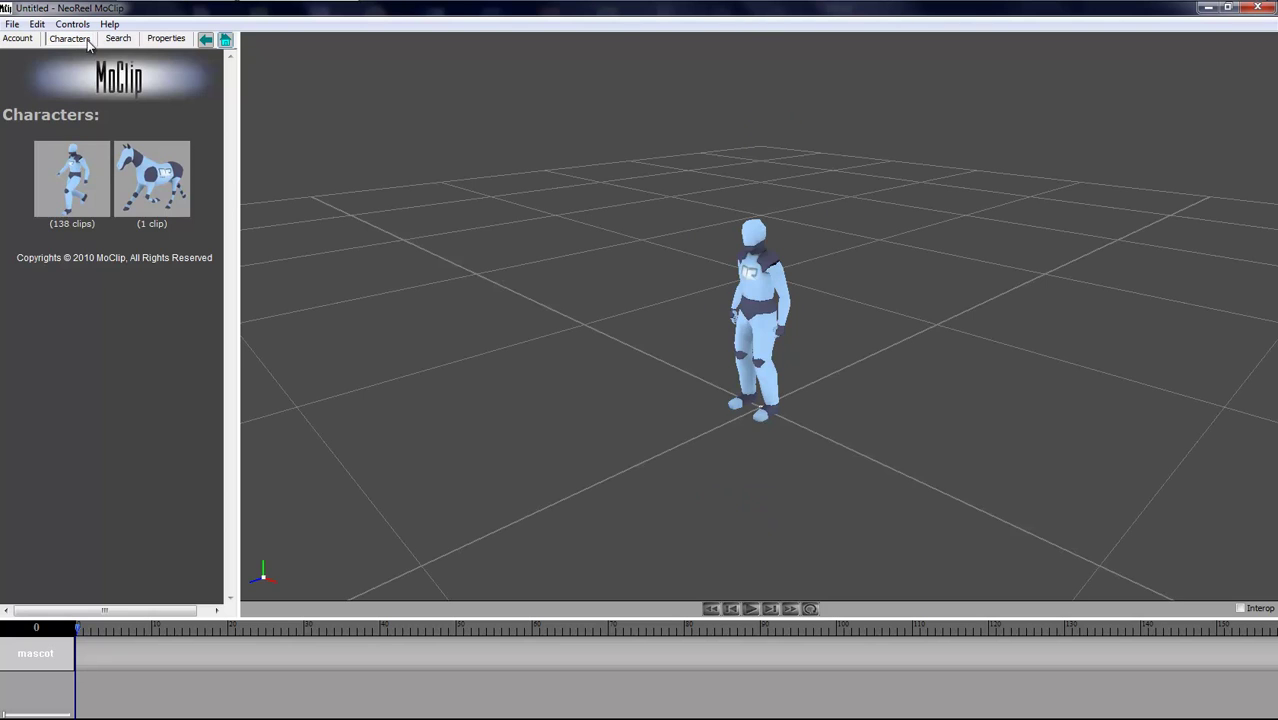
pyautogui.click(117, 39)
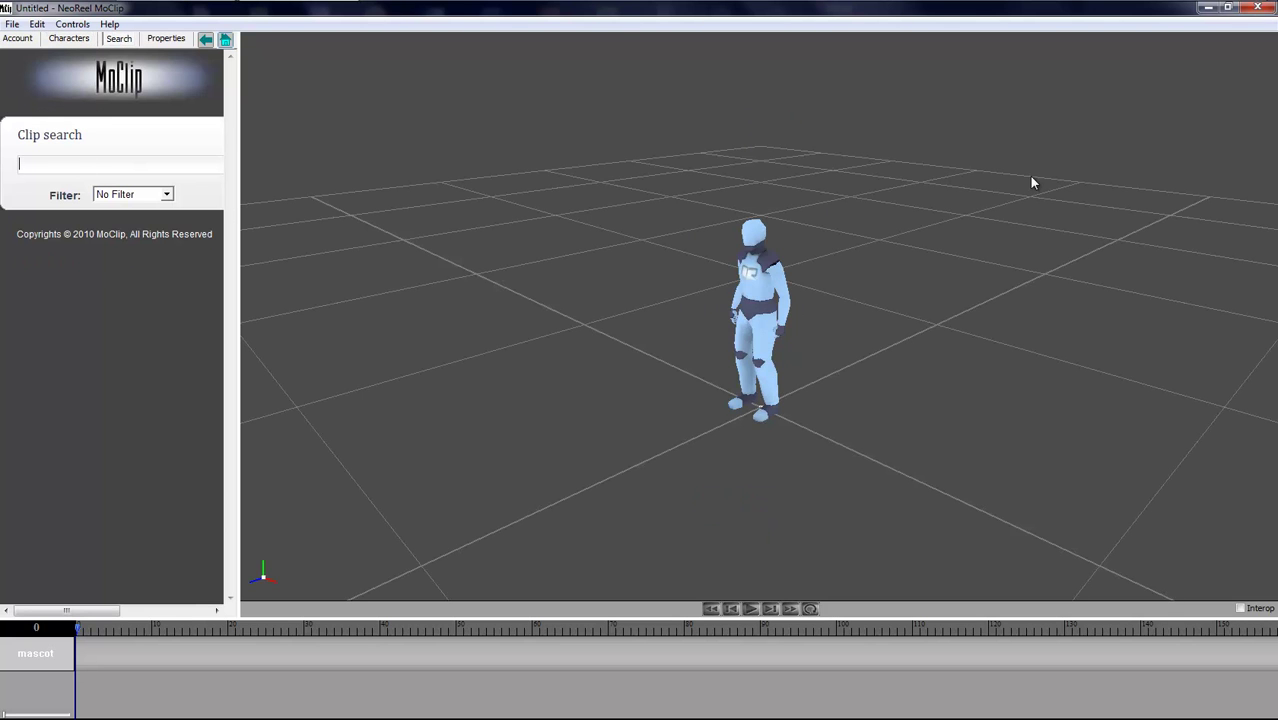
# Step: Restore both application windows to a smaller size and arrange MoClip and Maya side by side
pyautogui.doubleClick(707, 14)
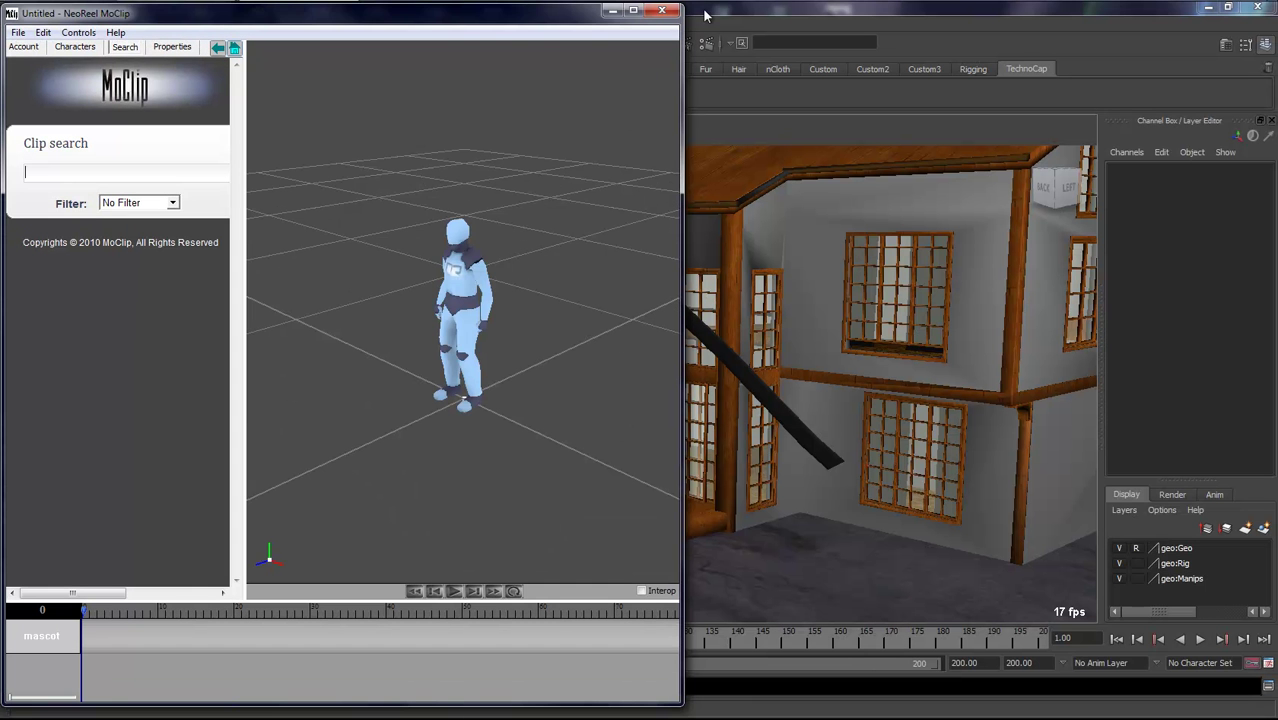
pyautogui.doubleClick(747, 13)
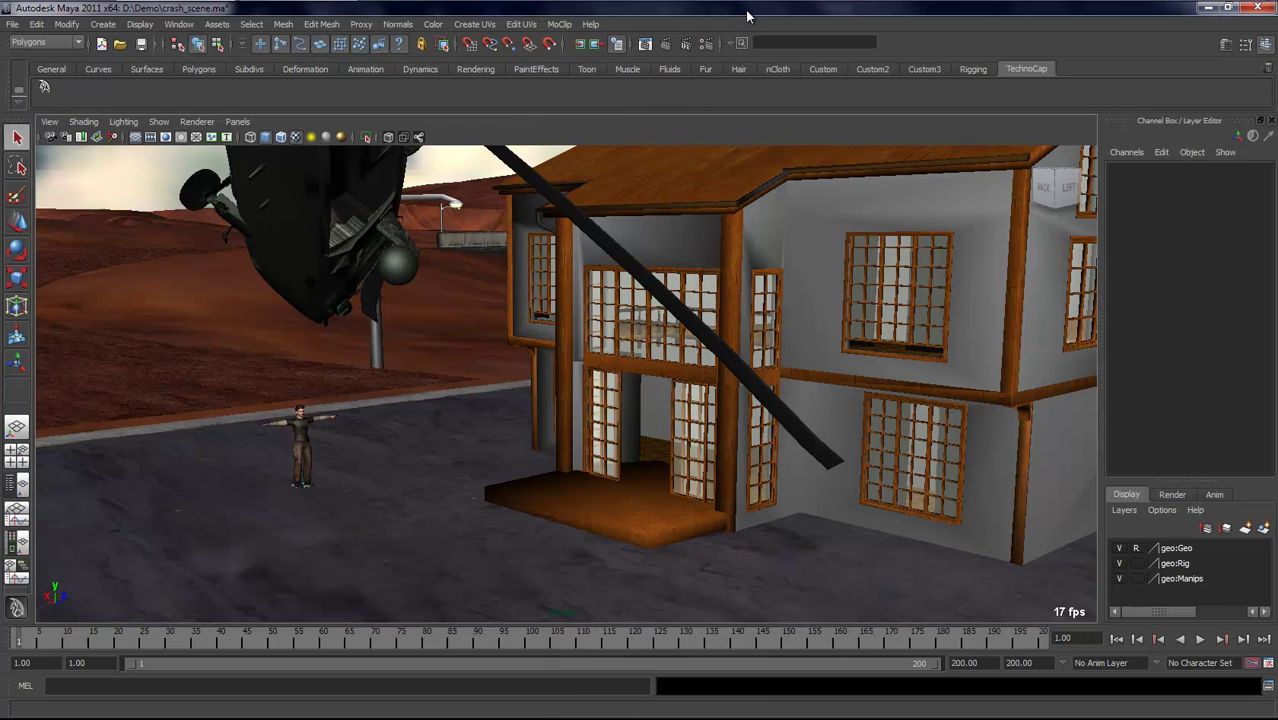
pyautogui.moveTo(488, 21); pyautogui.dragTo(483, 20)
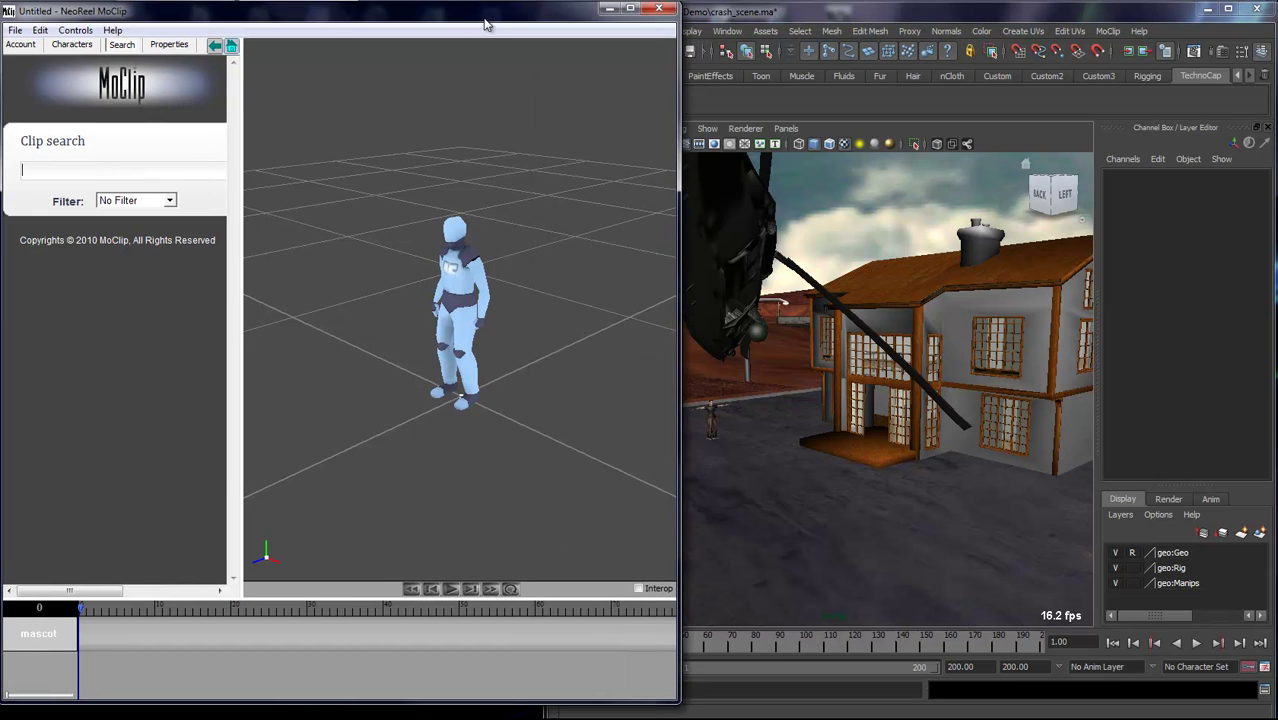
pyautogui.click(874, 449)
pyautogui.keyDown('alt'); pyautogui.moveTo(874, 449); pyautogui.dragTo(893, 499); pyautogui.keyUp('alt')
pyautogui.click(344, 379)
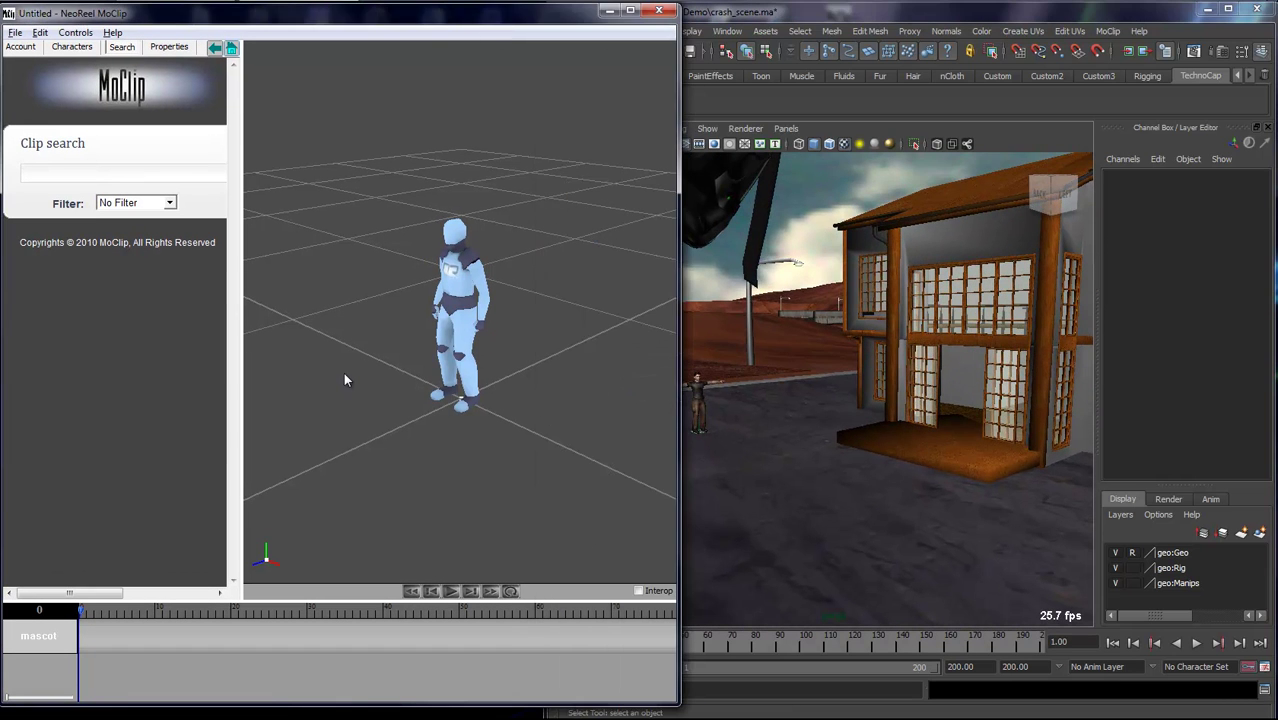
# Step: Search the clip library for "boom" and add the RunBoom clip to the mascot's track
pyautogui.click(94, 172)
pyautogui.press('Return')
pyautogui.click(80, 338)
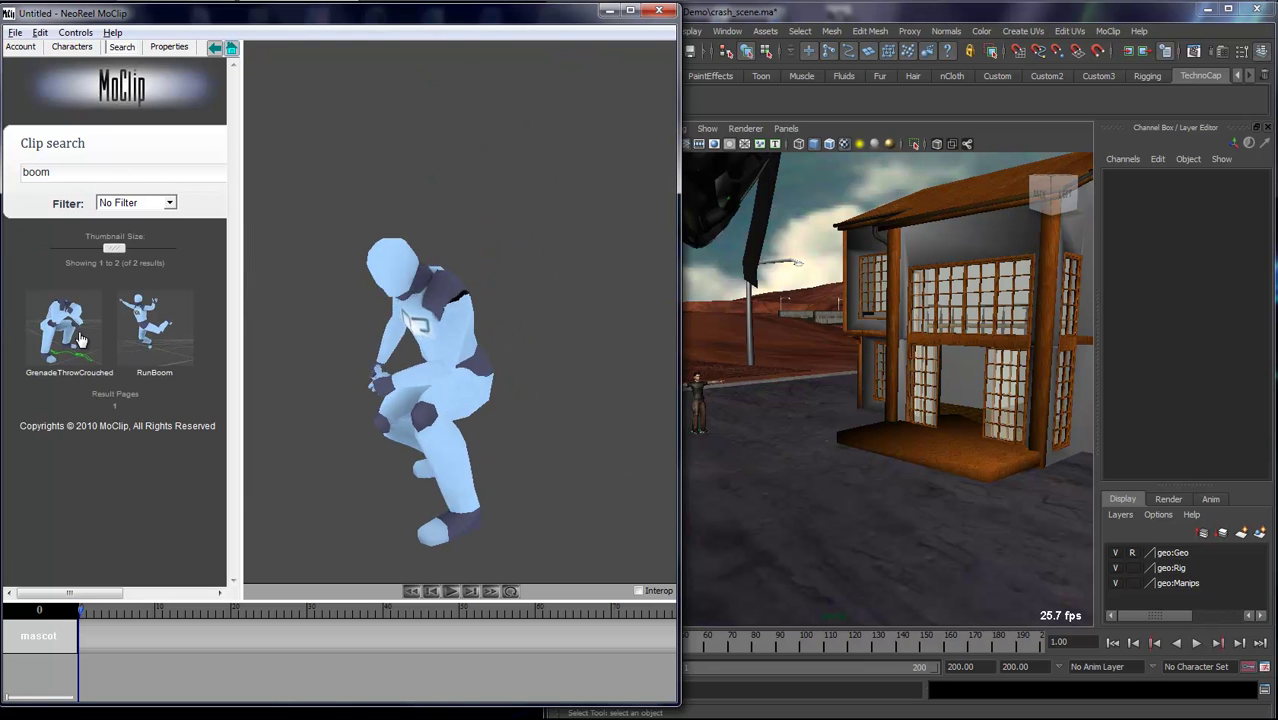
pyautogui.click(145, 336)
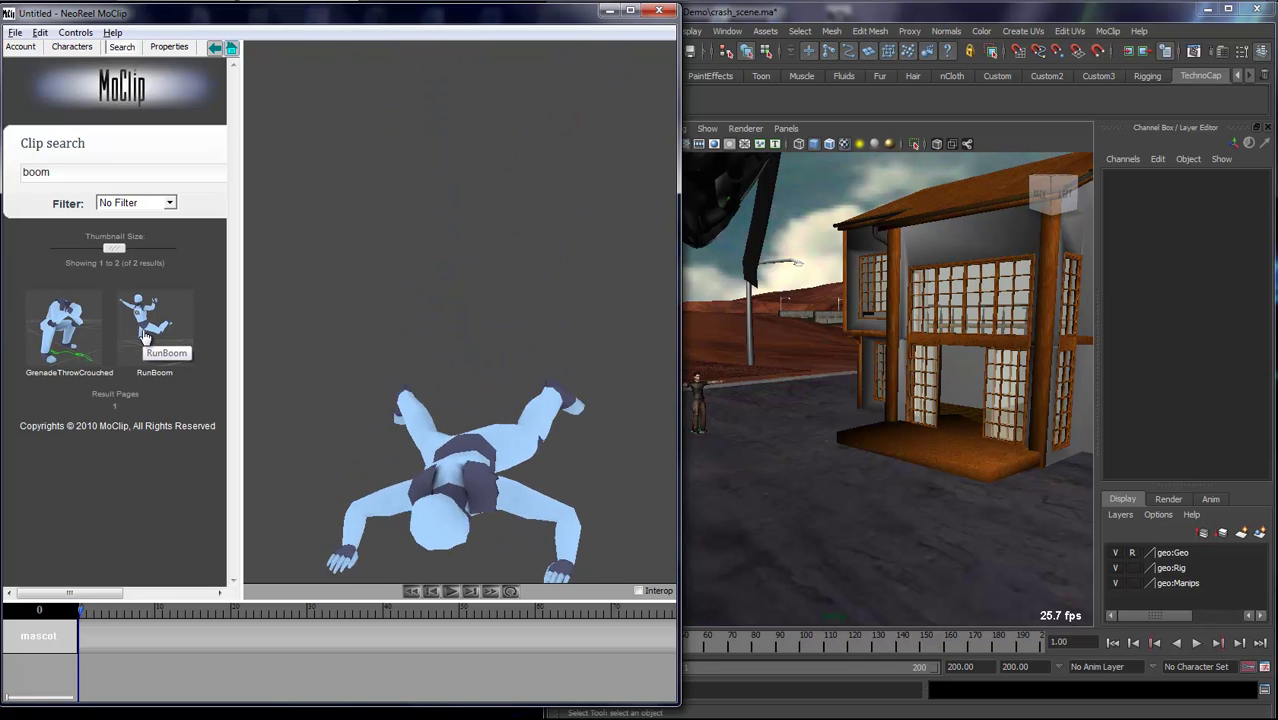
pyautogui.click(148, 339)
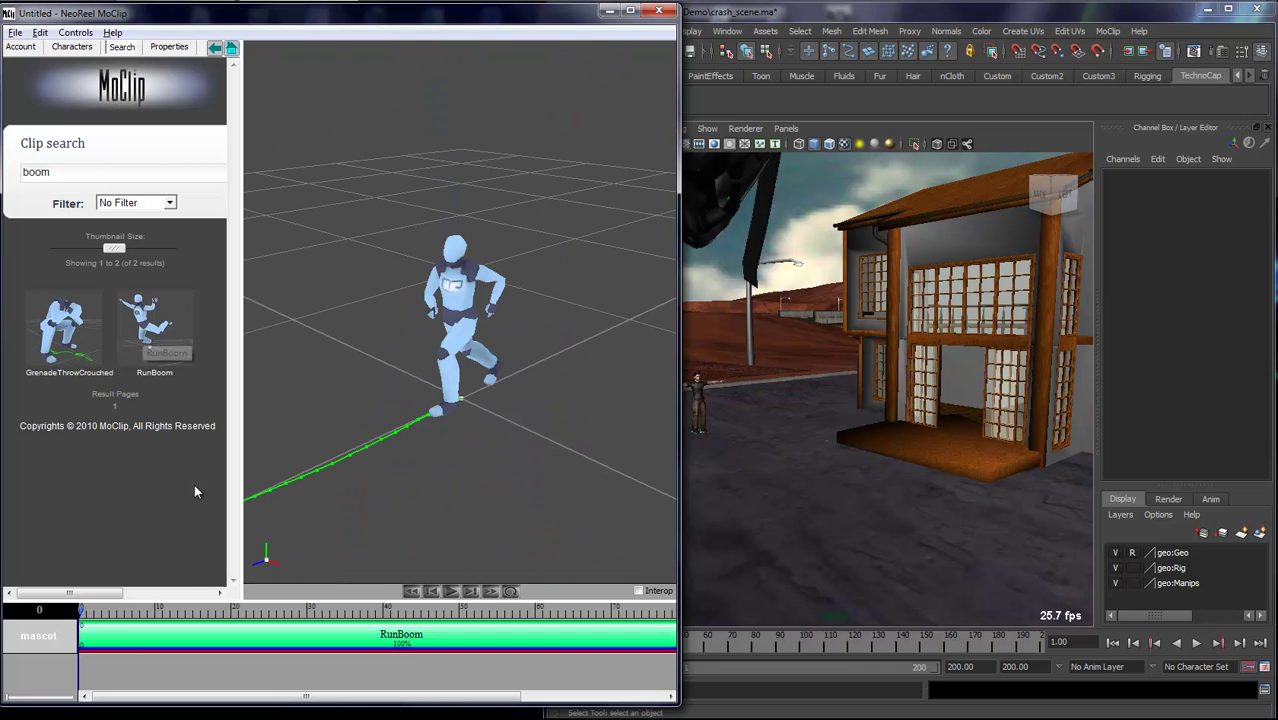
# Step: Scrub the RunBoom animation to frame 10 and turn on the Interop option
pyautogui.moveTo(117, 617); pyautogui.dragTo(156, 614)
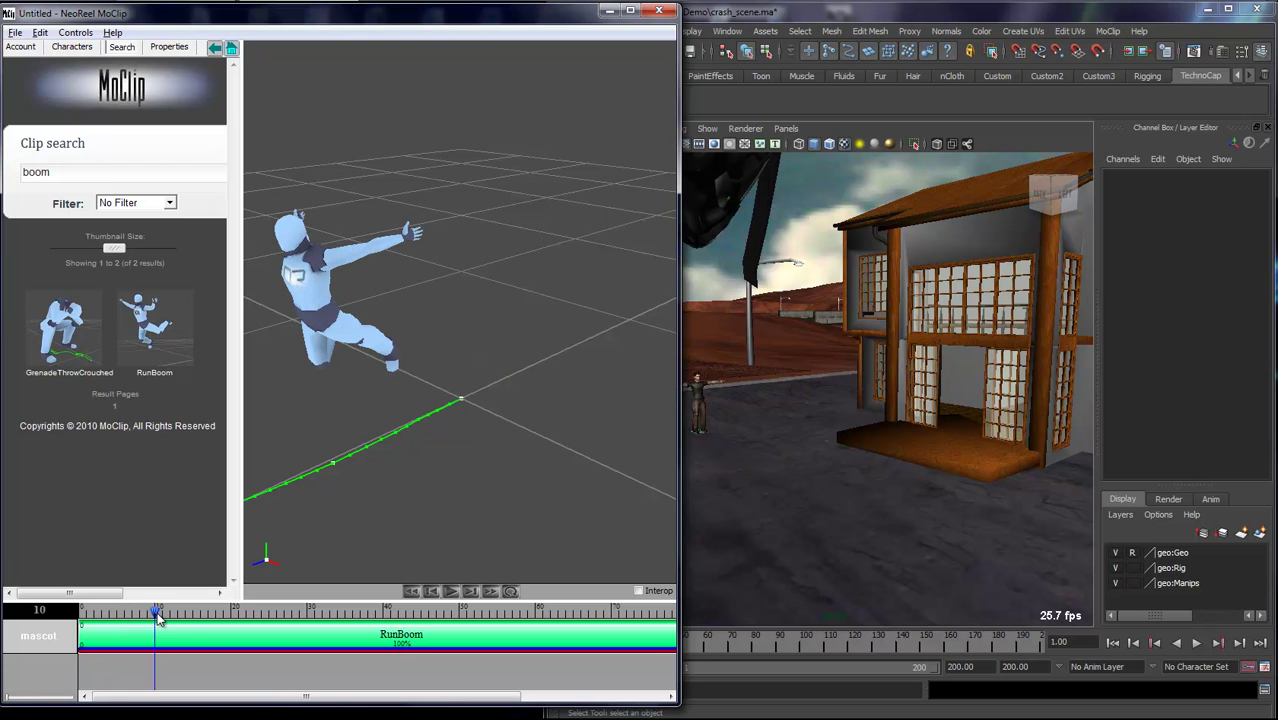
pyautogui.click(639, 591)
# Step: In Maya, select the standing character's top-level node, geo:Master
pyautogui.keyDown('alt'); pyautogui.moveTo(806, 522); pyautogui.dragTo(928, 526, button='middle'); pyautogui.keyUp('alt')
pyautogui.keyDown('alt'); pyautogui.moveTo(928, 526); pyautogui.dragTo(1064, 542, button='right'); pyautogui.keyUp('alt')
pyautogui.keyDown('alt'); pyautogui.moveTo(1036, 536); pyautogui.dragTo(1044, 480, button='middle'); pyautogui.keyUp('alt')
pyautogui.keyDown('alt'); pyautogui.moveTo(876, 514); pyautogui.dragTo(966, 522, button='right'); pyautogui.keyUp('alt')
pyautogui.keyDown('alt'); pyautogui.moveTo(913, 528); pyautogui.dragTo(916, 468, button='middle'); pyautogui.keyUp('alt')
pyautogui.keyDown('alt'); pyautogui.moveTo(904, 504); pyautogui.dragTo(936, 507, button='right'); pyautogui.keyUp('alt')
pyautogui.keyDown('alt'); pyautogui.moveTo(922, 507); pyautogui.dragTo(924, 536, button='middle'); pyautogui.keyUp('alt')
pyautogui.keyDown('alt'); pyautogui.moveTo(945, 518); pyautogui.dragTo(690, 516, button='right'); pyautogui.keyUp('alt')
pyautogui.keyDown('alt'); pyautogui.moveTo(850, 455); pyautogui.dragTo(770, 512, button='middle'); pyautogui.keyUp('alt')
pyautogui.keyDown('alt'); pyautogui.moveTo(800, 511); pyautogui.dragTo(785, 510, button='right'); pyautogui.keyUp('alt')
pyautogui.keyDown('alt'); pyautogui.moveTo(783, 510); pyautogui.dragTo(752, 517); pyautogui.keyUp('alt')
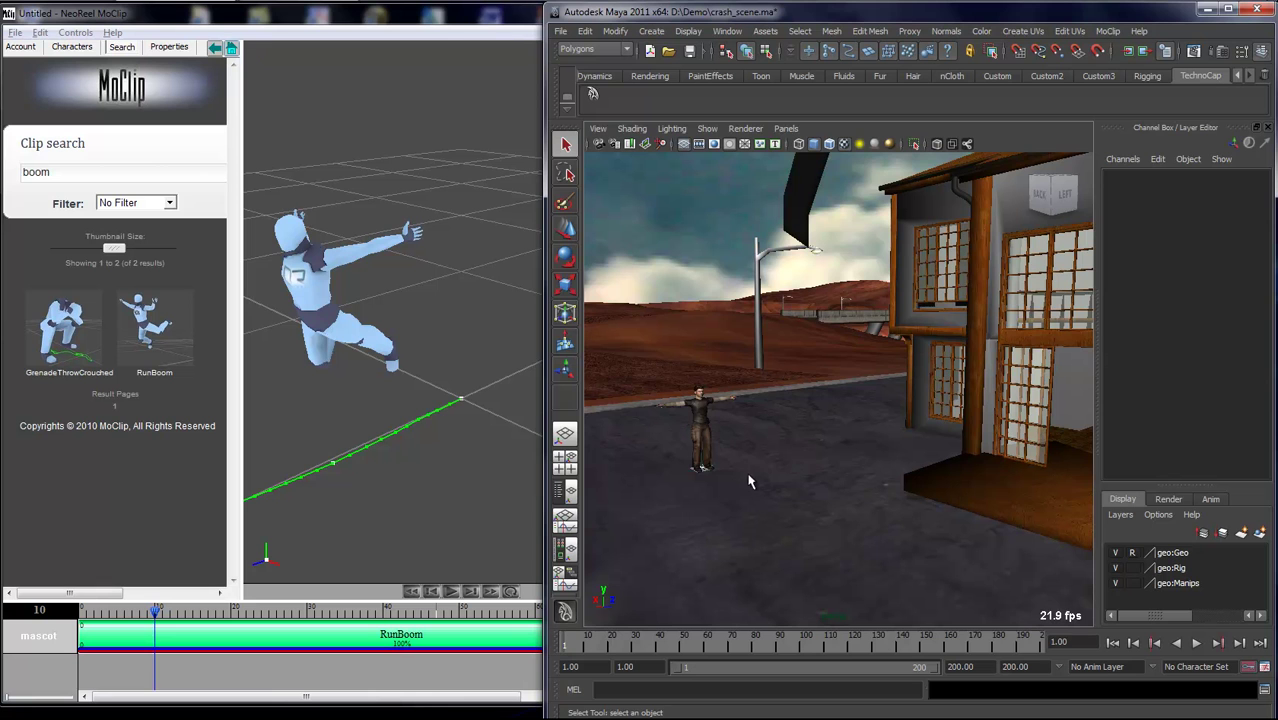
pyautogui.moveTo(745, 511)
pyautogui.keyDown('alt'); pyautogui.mouseDown()
pyautogui.moveTo(722, 506)
pyautogui.moveTo(747, 508)
pyautogui.moveTo(730, 499)
pyautogui.mouseUp(); pyautogui.keyUp('alt')
pyautogui.click(736, 428)
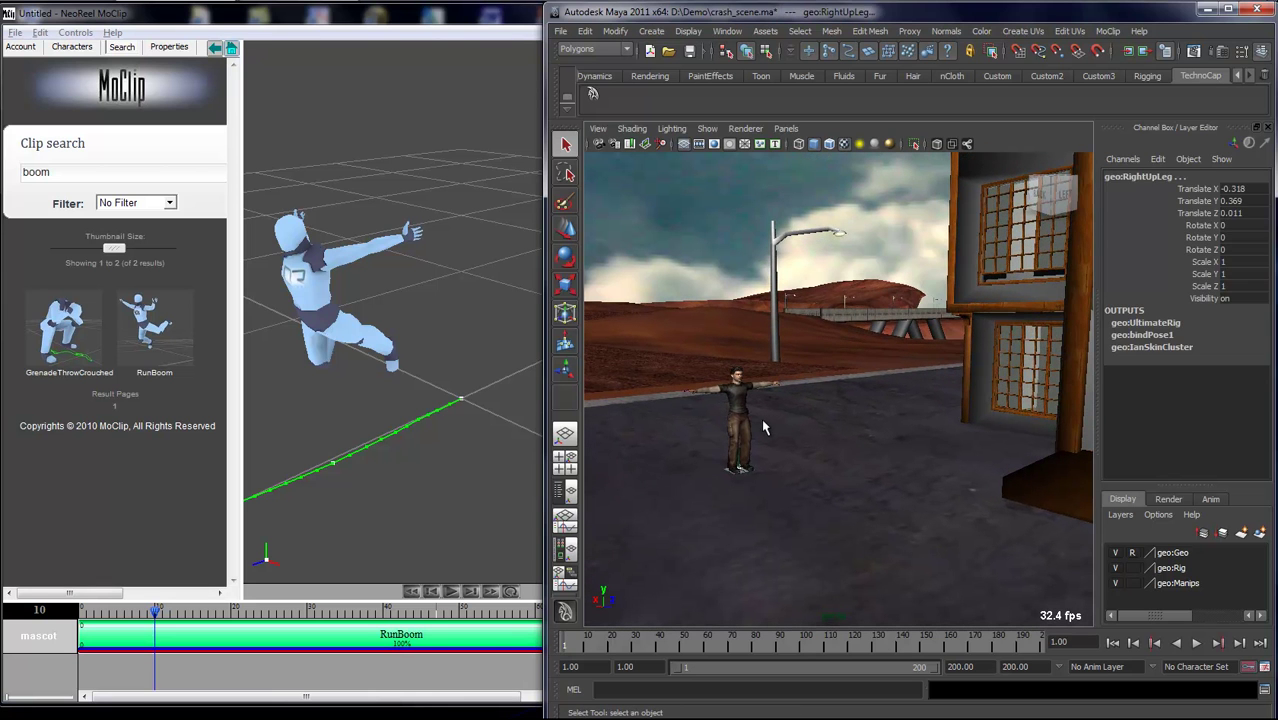
pyautogui.press('Up')
pyautogui.press('Up')
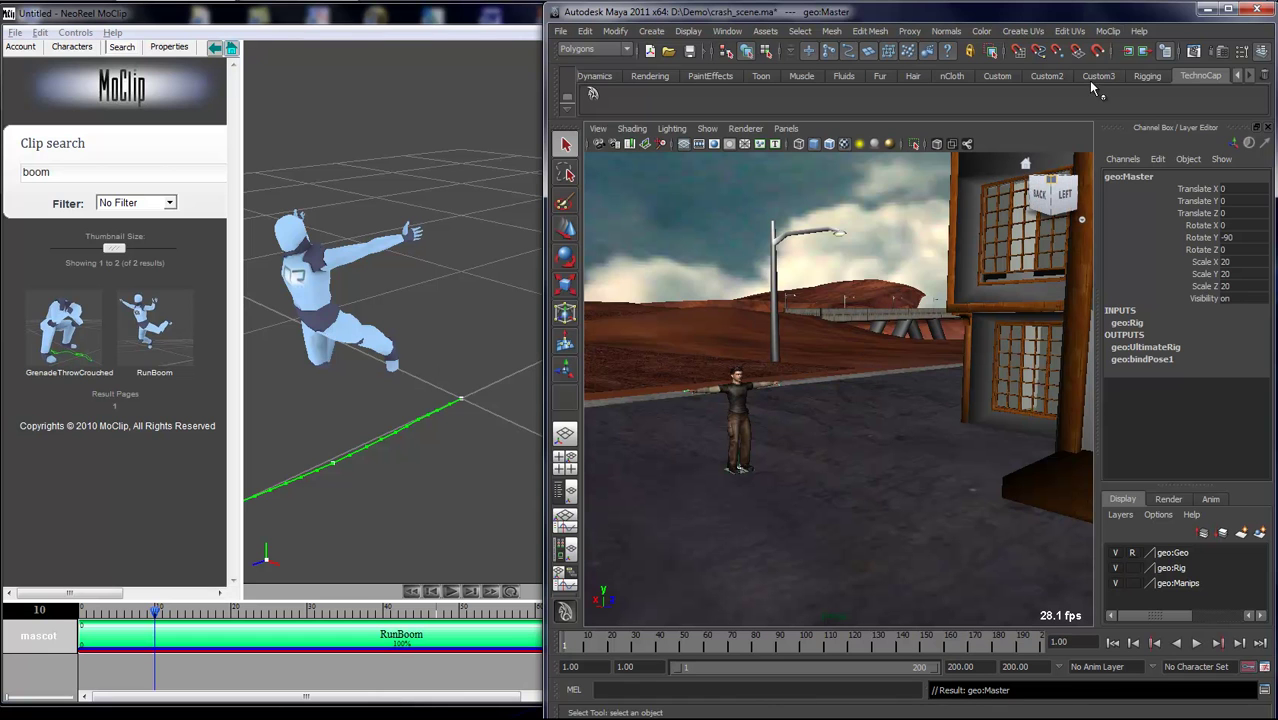
# Step: Export the selected character's proportions for MoClip, overwriting the existing Ian.nrp file in D:\Demo
pyautogui.click(1110, 32)
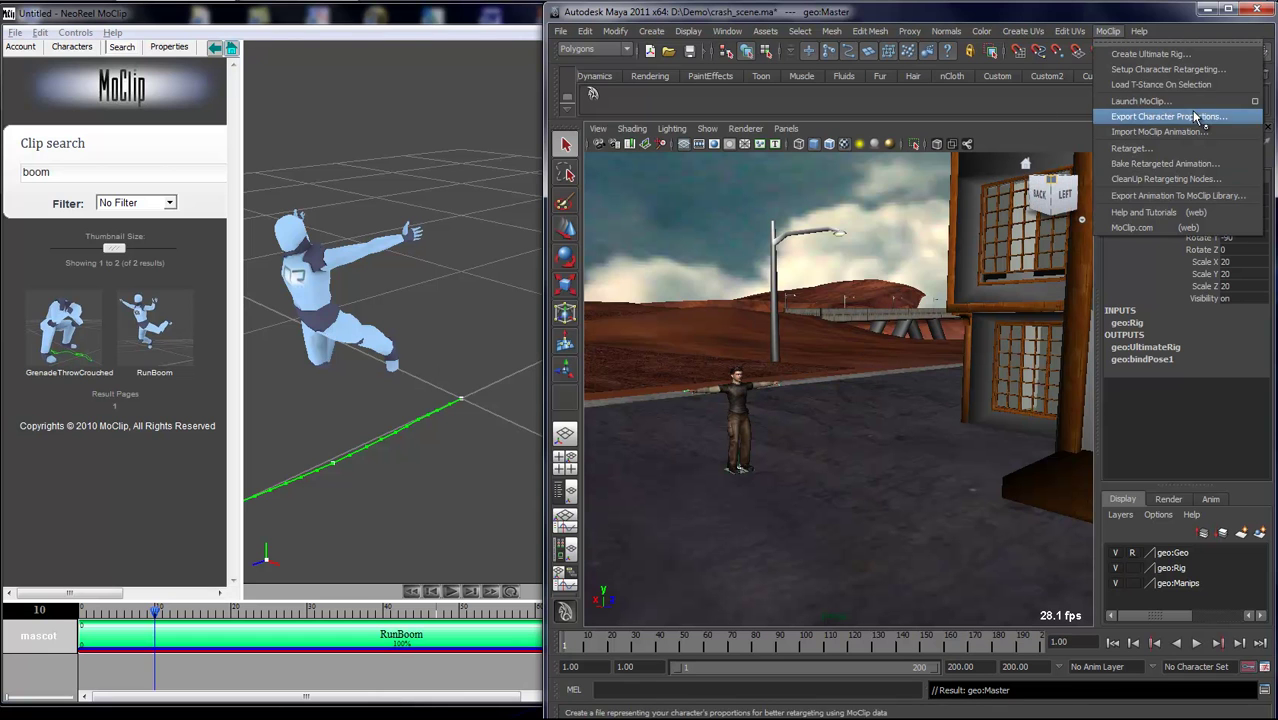
pyautogui.click(1158, 118)
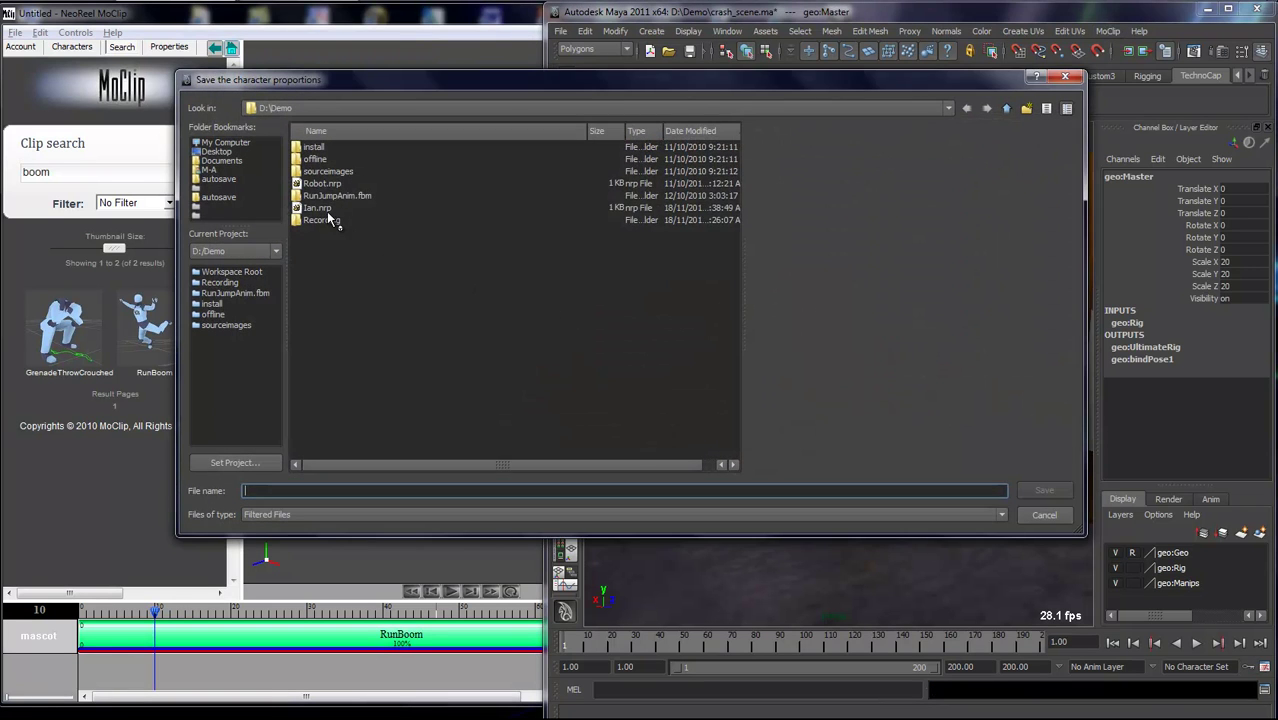
pyautogui.doubleClick(325, 208)
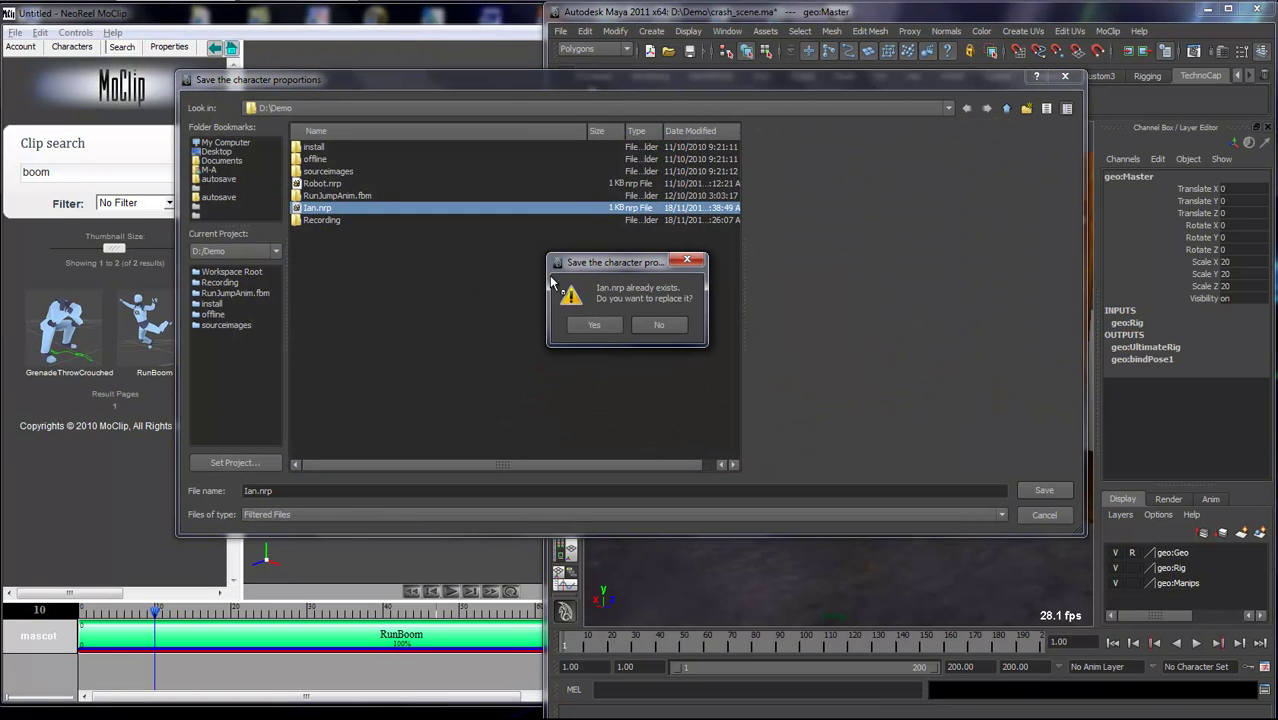
pyautogui.click(593, 327)
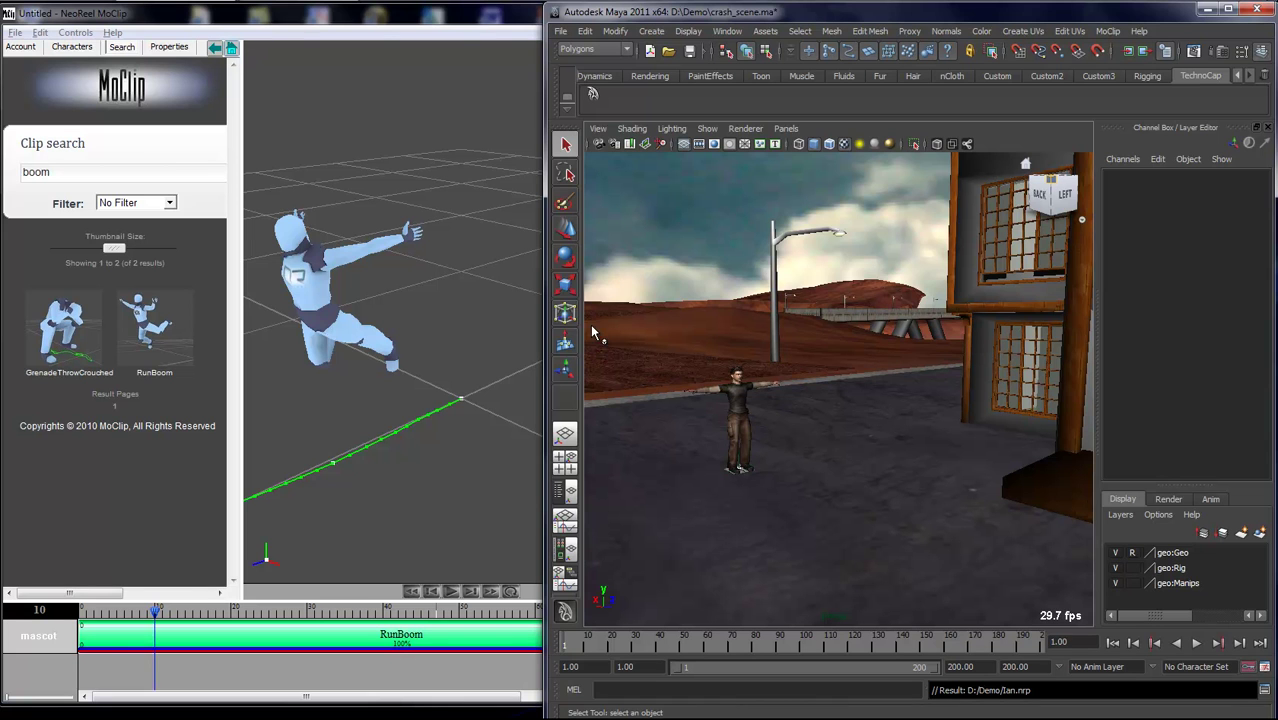
# Step: Switch to MoClip and load the Ian.nrp proportions onto the mascot character
pyautogui.click(64, 643)
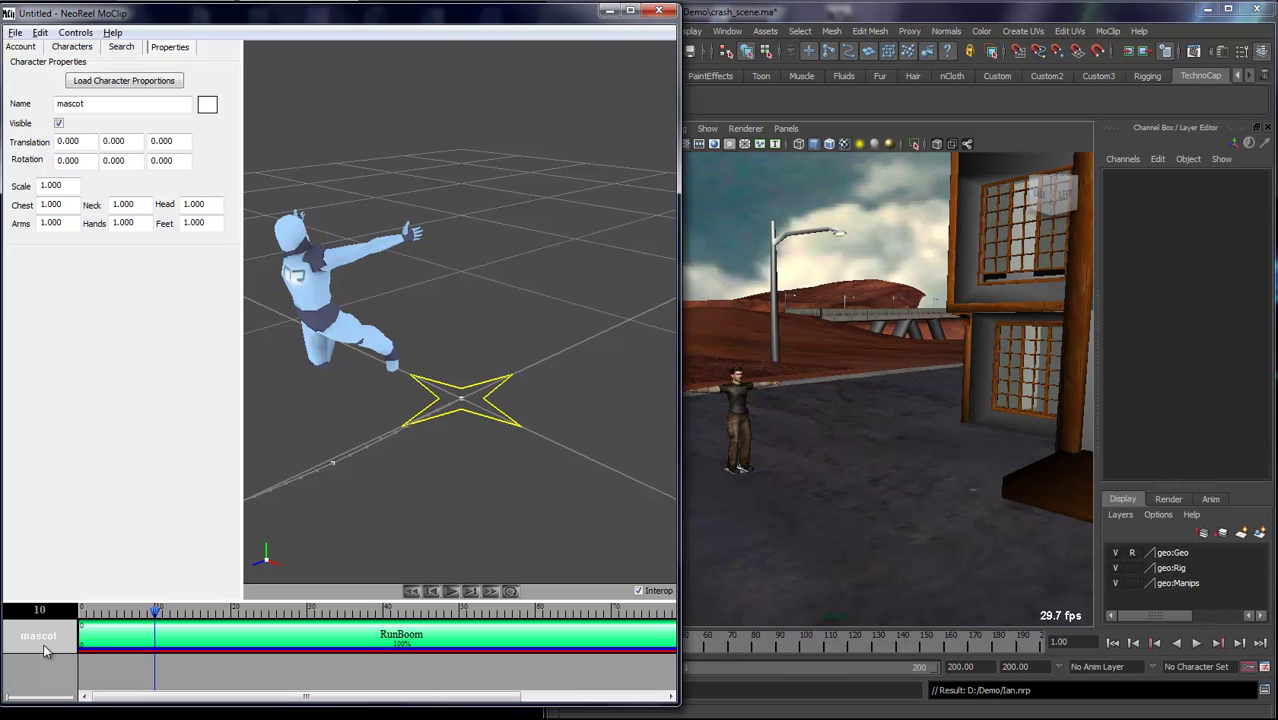
pyautogui.click(130, 84)
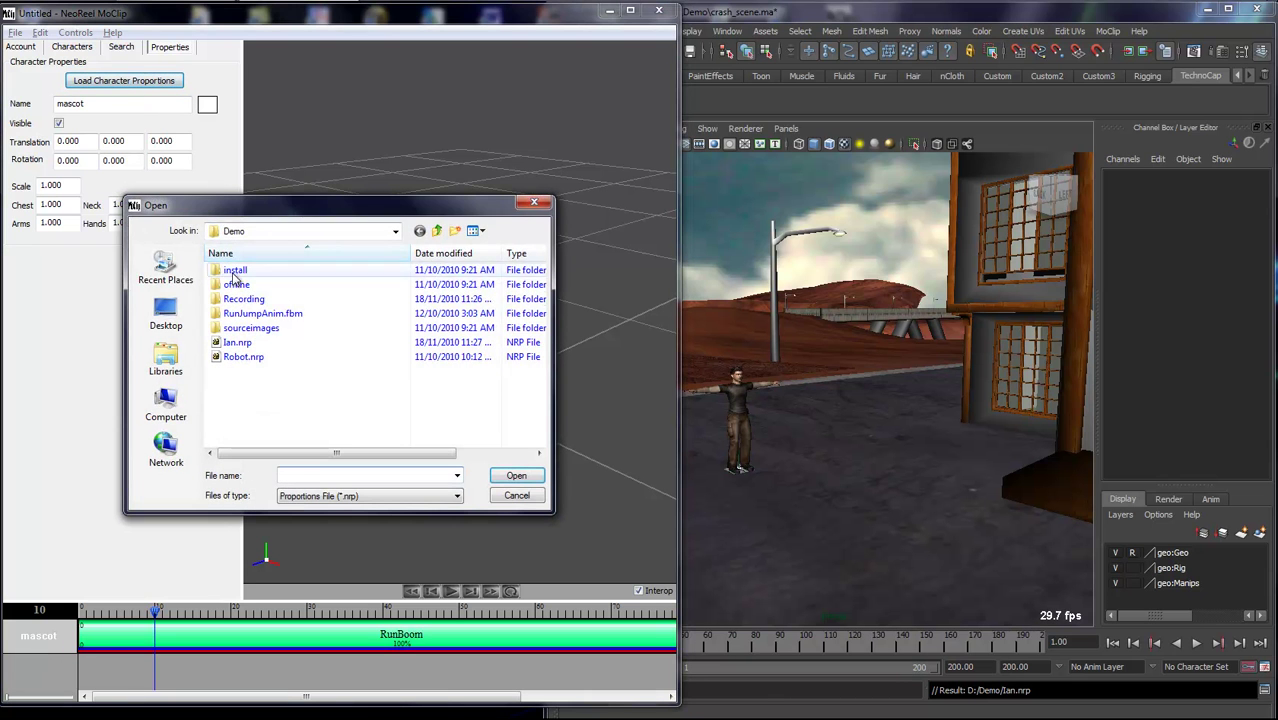
pyautogui.doubleClick(238, 343)
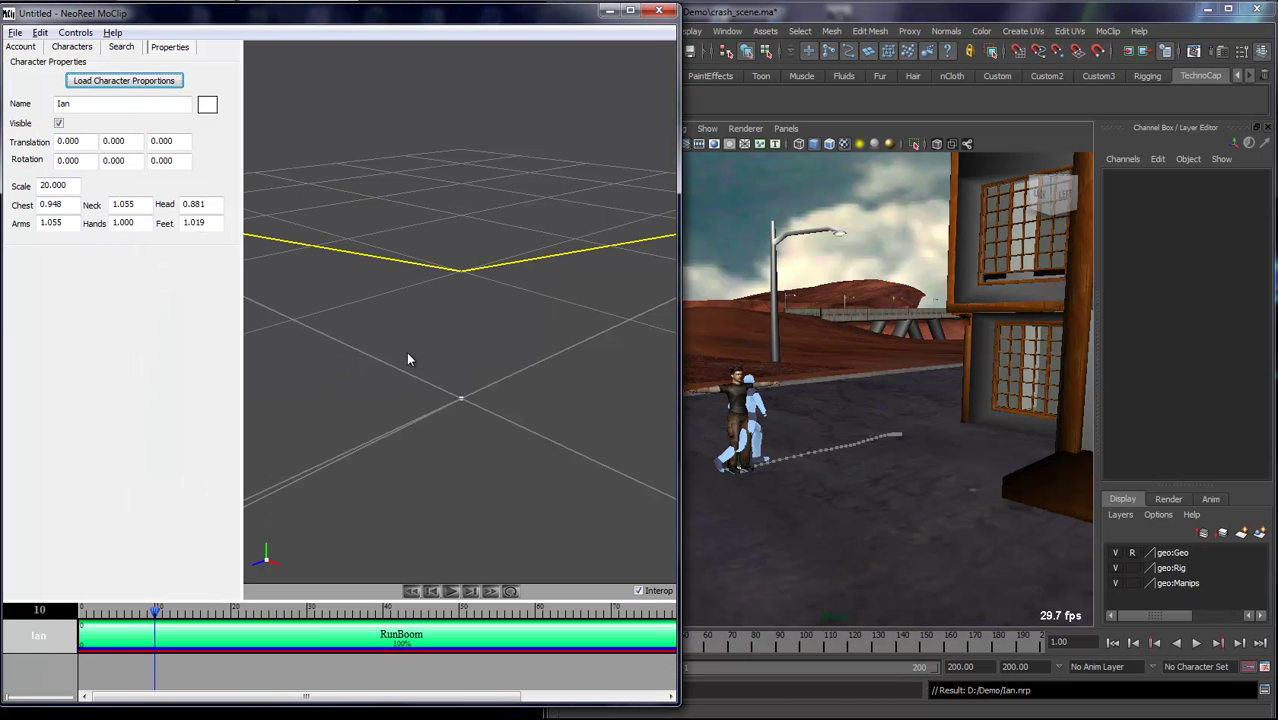
pyautogui.keyDown('alt'); pyautogui.moveTo(491, 358); pyautogui.dragTo(284, 356, button='right'); pyautogui.keyUp('alt')
pyautogui.keyDown('alt'); pyautogui.moveTo(284, 356); pyautogui.dragTo(539, 367, button='middle'); pyautogui.keyUp('alt')
pyautogui.moveTo(539, 367)
pyautogui.keyDown('alt'); pyautogui.mouseDown(button='right')
pyautogui.moveTo(468, 364)
pyautogui.moveTo(519, 374)
pyautogui.mouseUp(button='right'); pyautogui.keyUp('alt')
pyautogui.keyDown('alt'); pyautogui.moveTo(521, 384); pyautogui.dragTo(509, 384, button='middle'); pyautogui.keyUp('alt')
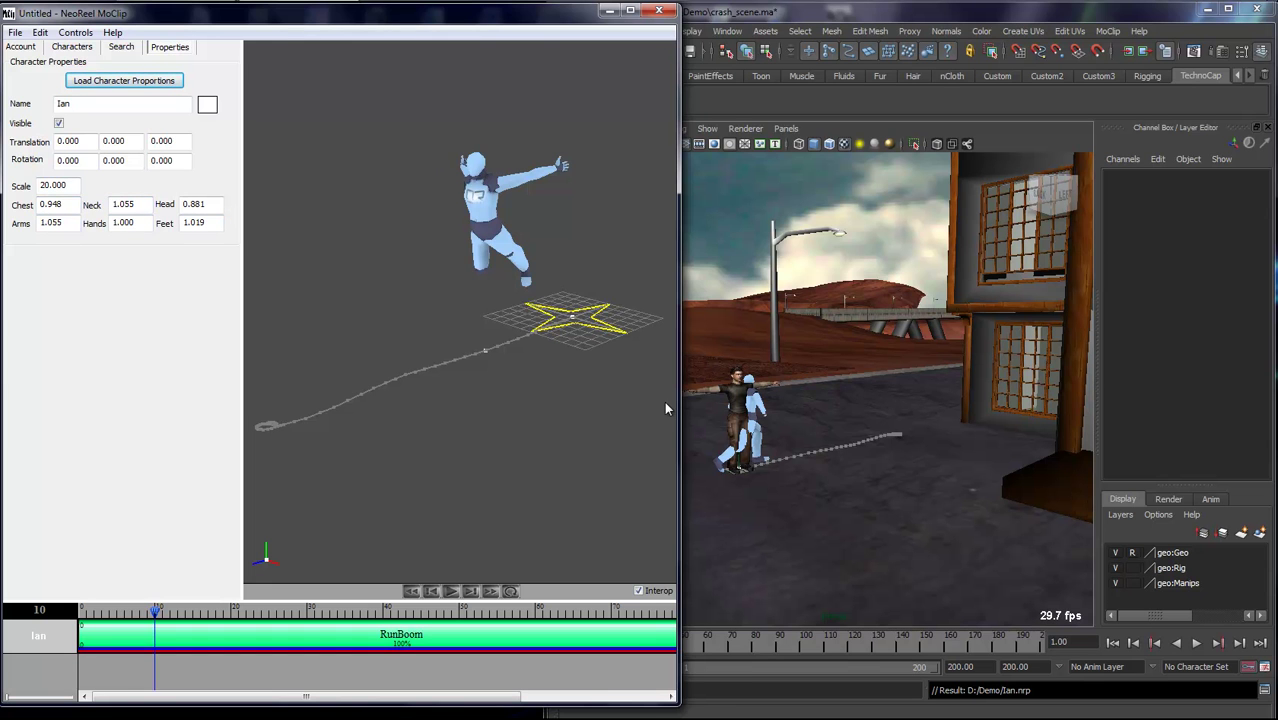
# Step: Switch to Maya and play the scene to view the RunBoom clip beside the standing character
pyautogui.click(841, 479)
pyautogui.keyDown('alt'); pyautogui.moveTo(841, 479); pyautogui.dragTo(900, 493, button='right'); pyautogui.keyUp('alt')
pyautogui.moveTo(900, 493)
pyautogui.keyDown('alt'); pyautogui.mouseDown(button='middle')
pyautogui.moveTo(836, 494)
pyautogui.moveTo(892, 483)
pyautogui.mouseUp(button='middle'); pyautogui.keyUp('alt')
pyautogui.keyDown('alt'); pyautogui.moveTo(892, 483); pyautogui.dragTo(880, 480, button='right'); pyautogui.keyUp('alt')
pyautogui.hotkey('alt', 'v')
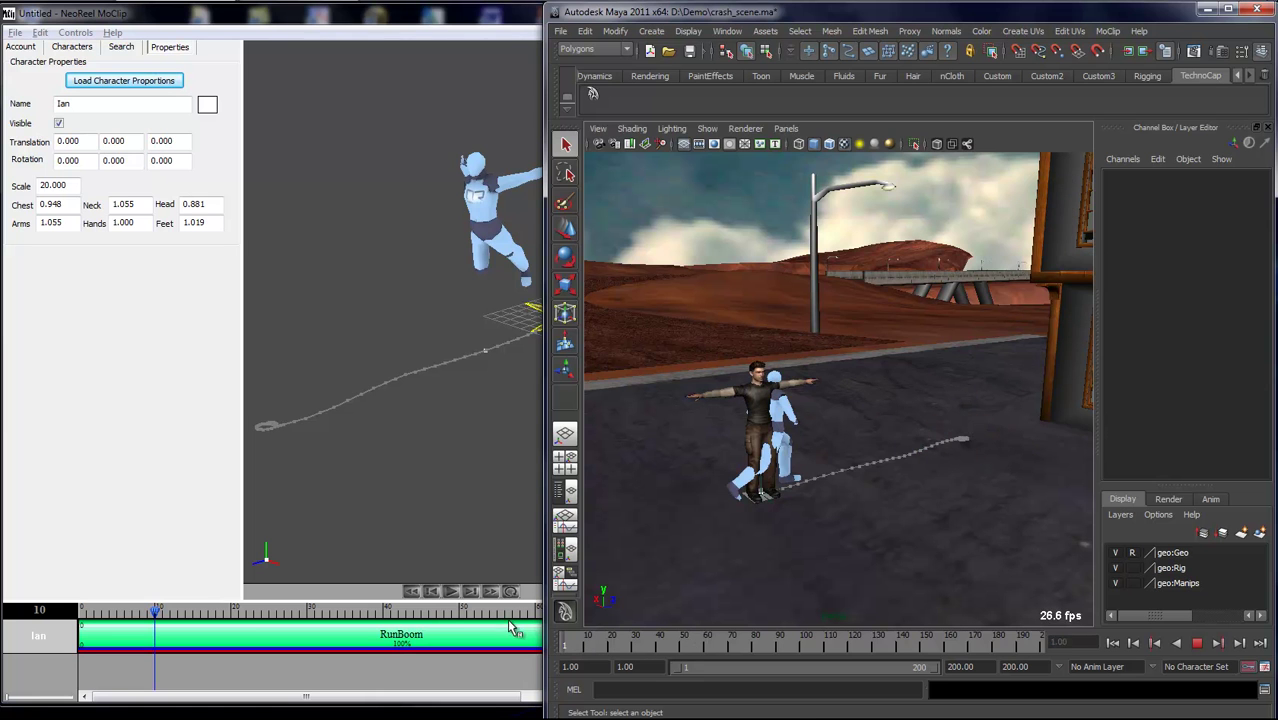
pyautogui.hotkey('alt', 'v')
pyautogui.keyDown('alt'); pyautogui.moveTo(842, 519); pyautogui.dragTo(791, 477); pyautogui.keyUp('alt')
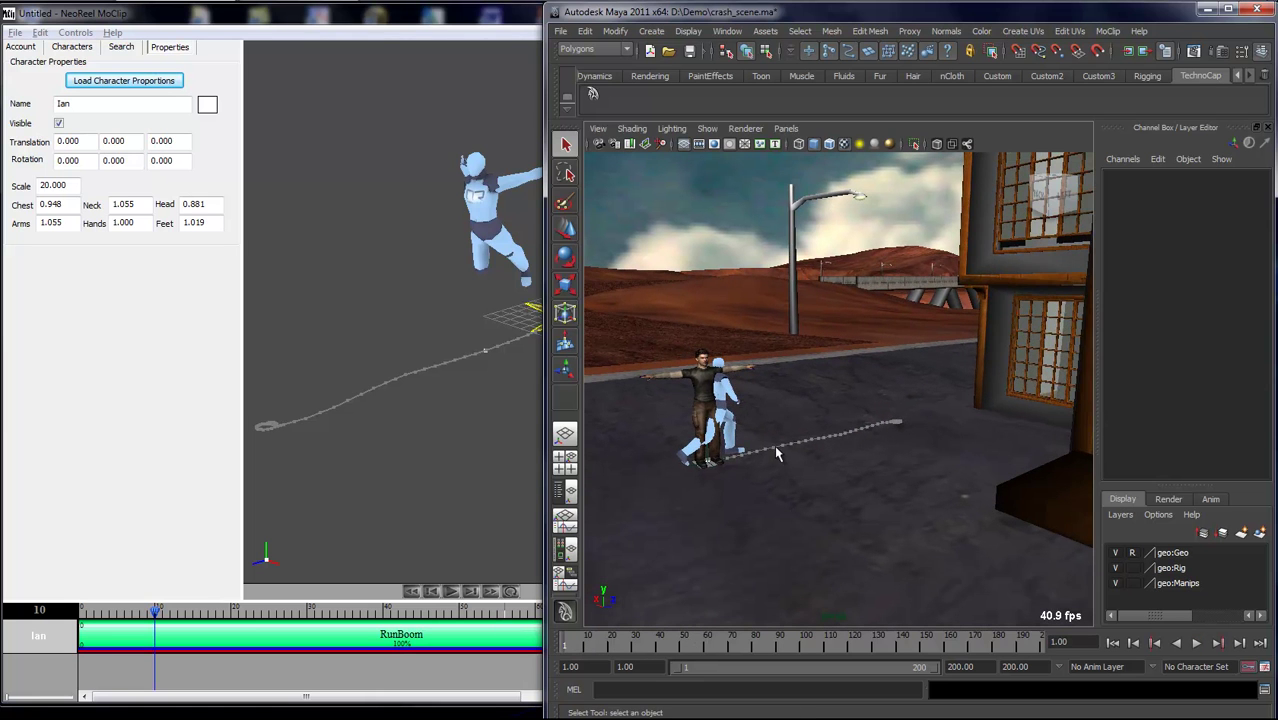
# Step: Select the RunBoom path, rotate it to about -121.75 in Y and move it onto the building's porch, about X -18.8, Y 0.87, Z 13.8
pyautogui.click(776, 453)
pyautogui.keyDown('alt'); pyautogui.moveTo(820, 522); pyautogui.dragTo(571, 434); pyautogui.keyUp('alt')
pyautogui.press('e')
pyautogui.press('w')
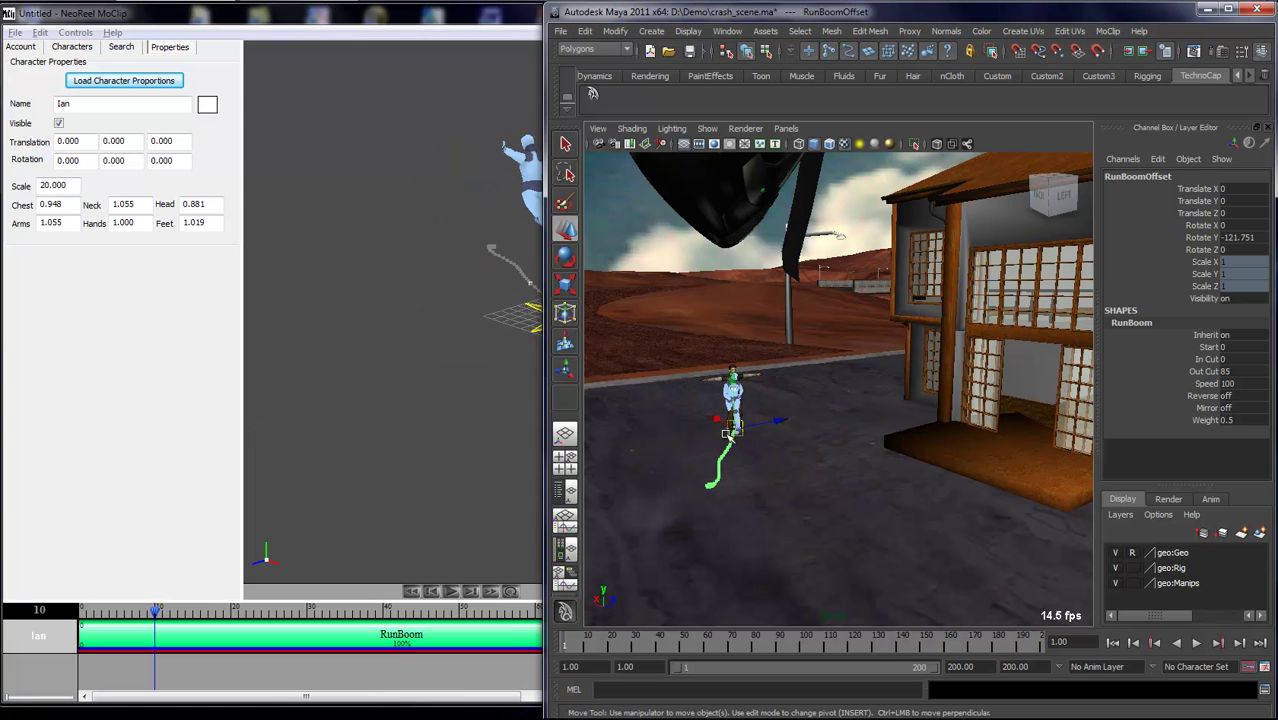
pyautogui.moveTo(716, 420); pyautogui.dragTo(944, 448)
pyautogui.scroll(5, 944, 448)
pyautogui.moveTo(813, 445); pyautogui.dragTo(830, 441)
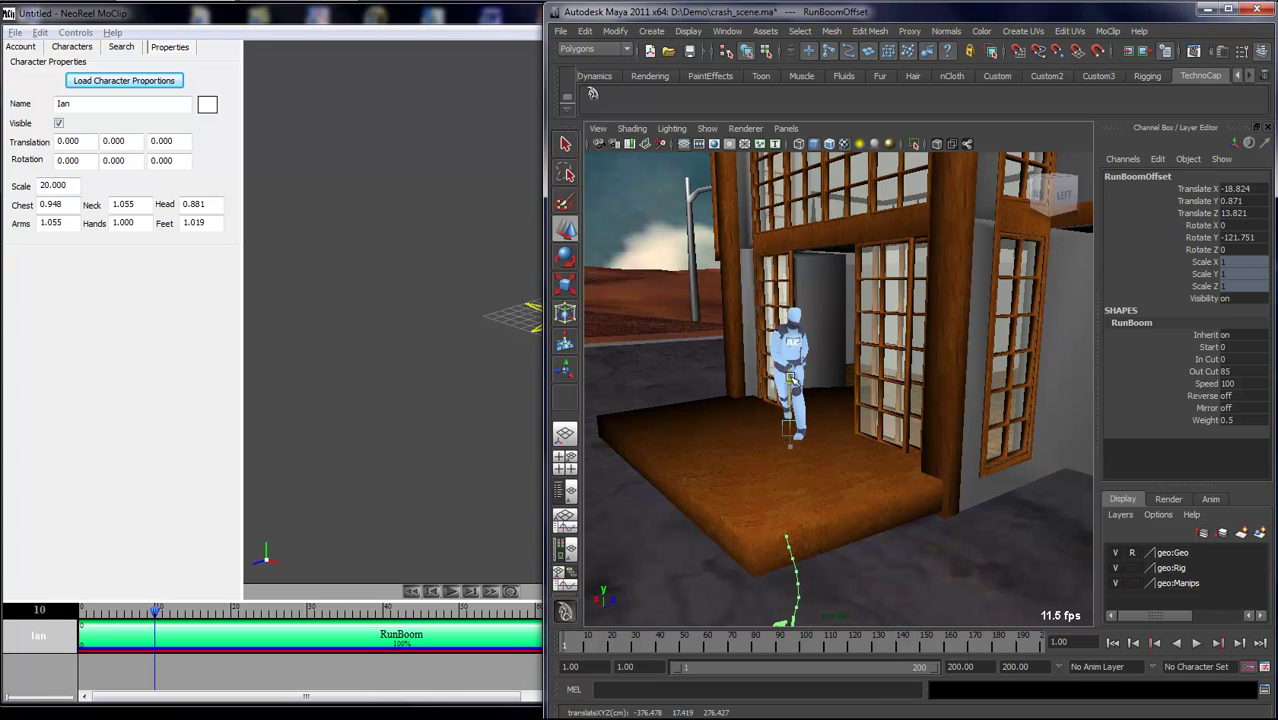
# Step: Refine the RunBoom placement at the doorway, rotating it to about -132.4 in Y and moving it to about X -20.2, Y 0.97
pyautogui.keyDown('alt'); pyautogui.moveTo(789, 376); pyautogui.dragTo(880, 446); pyautogui.keyUp('alt')
pyautogui.press('e')
pyautogui.press('w')
pyautogui.keyDown('alt'); pyautogui.moveTo(880, 446); pyautogui.dragTo(800, 470, button='right'); pyautogui.keyUp('alt')
pyautogui.keyDown('alt'); pyautogui.moveTo(800, 470); pyautogui.dragTo(826, 481); pyautogui.keyUp('alt')
pyautogui.keyDown('alt'); pyautogui.moveTo(826, 481); pyautogui.dragTo(850, 481, button='right'); pyautogui.keyUp('alt')
pyautogui.keyDown('alt'); pyautogui.moveTo(850, 481); pyautogui.dragTo(861, 494, button='middle'); pyautogui.keyUp('alt')
pyautogui.keyDown('alt'); pyautogui.moveTo(861, 494); pyautogui.dragTo(848, 495, button='right'); pyautogui.keyUp('alt')
# Step: Scrub and play the crash animation to check the RunBoom clip's timing against the helicopter
pyautogui.moveTo(576, 647)
pyautogui.mouseDown()
pyautogui.moveTo(610, 646)
pyautogui.moveTo(598, 648)
pyautogui.mouseUp()
pyautogui.moveTo(921, 516)
pyautogui.keyDown('alt'); pyautogui.mouseDown()
pyautogui.moveTo(904, 516)
pyautogui.moveTo(908, 530)
pyautogui.mouseUp(); pyautogui.keyUp('alt')
pyautogui.keyDown('alt'); pyautogui.moveTo(908, 530); pyautogui.dragTo(916, 541, button='right'); pyautogui.keyUp('alt')
pyautogui.hotkey('alt', 'v')
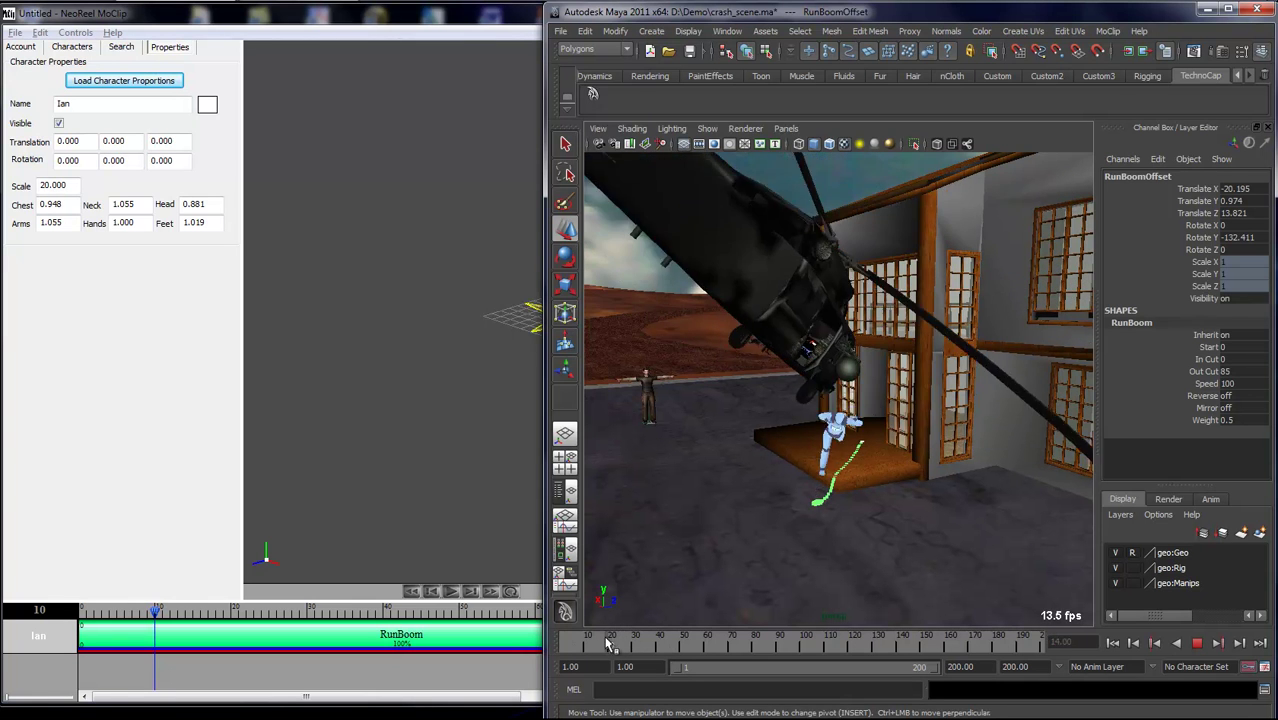
pyautogui.hotkey('alt', 'v')
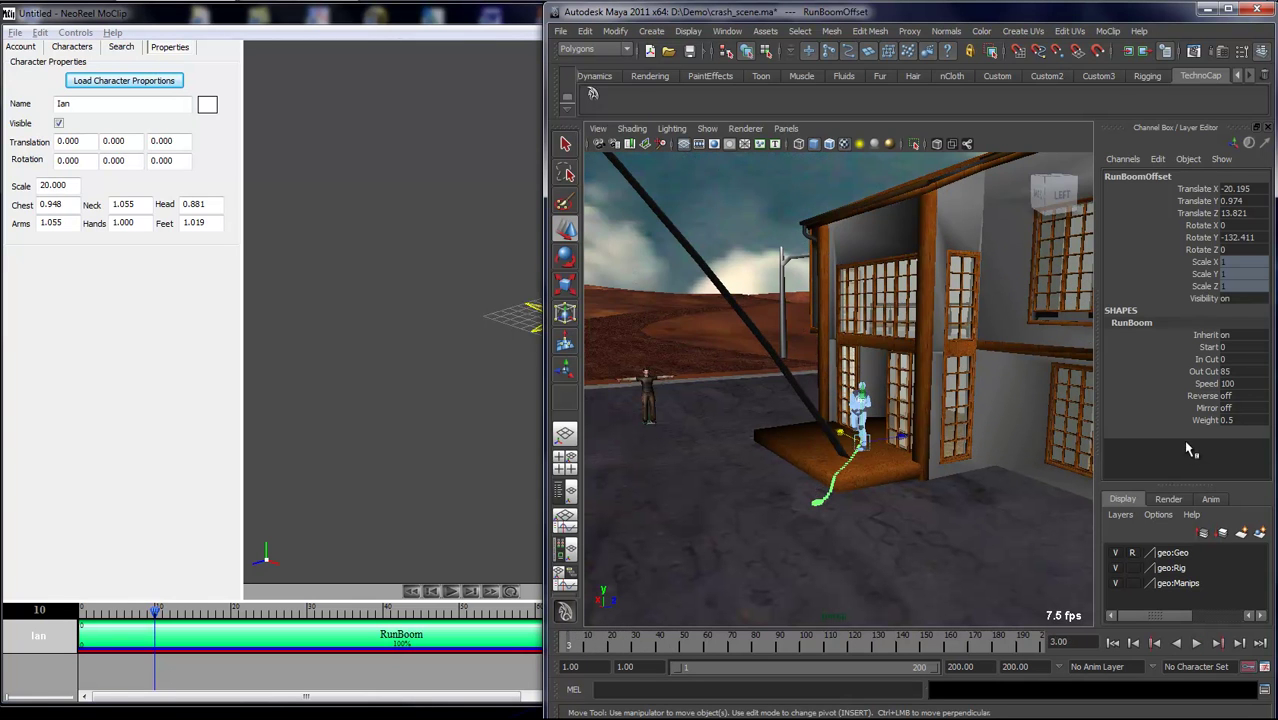
# Step: Set the RunBoom clip's Start value to 5
pyautogui.keyDown('alt'); pyautogui.moveTo(916, 471); pyautogui.dragTo(942, 468); pyautogui.keyUp('alt')
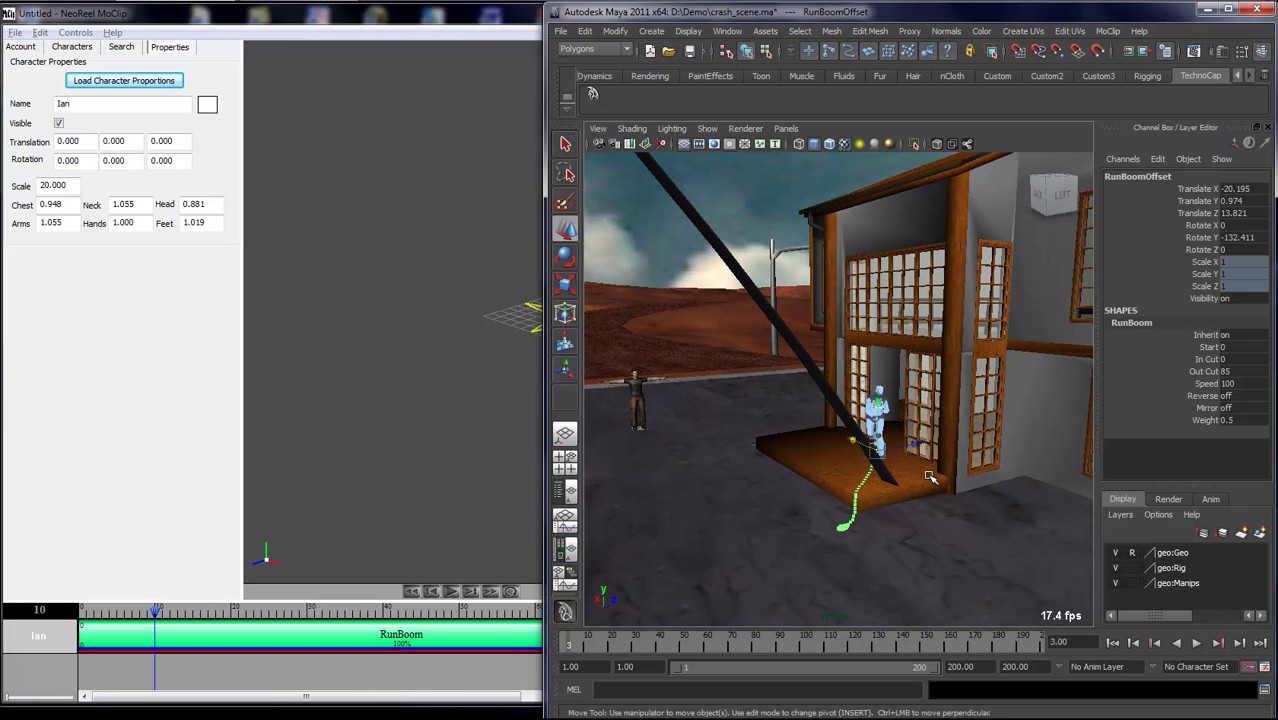
pyautogui.click(1209, 348)
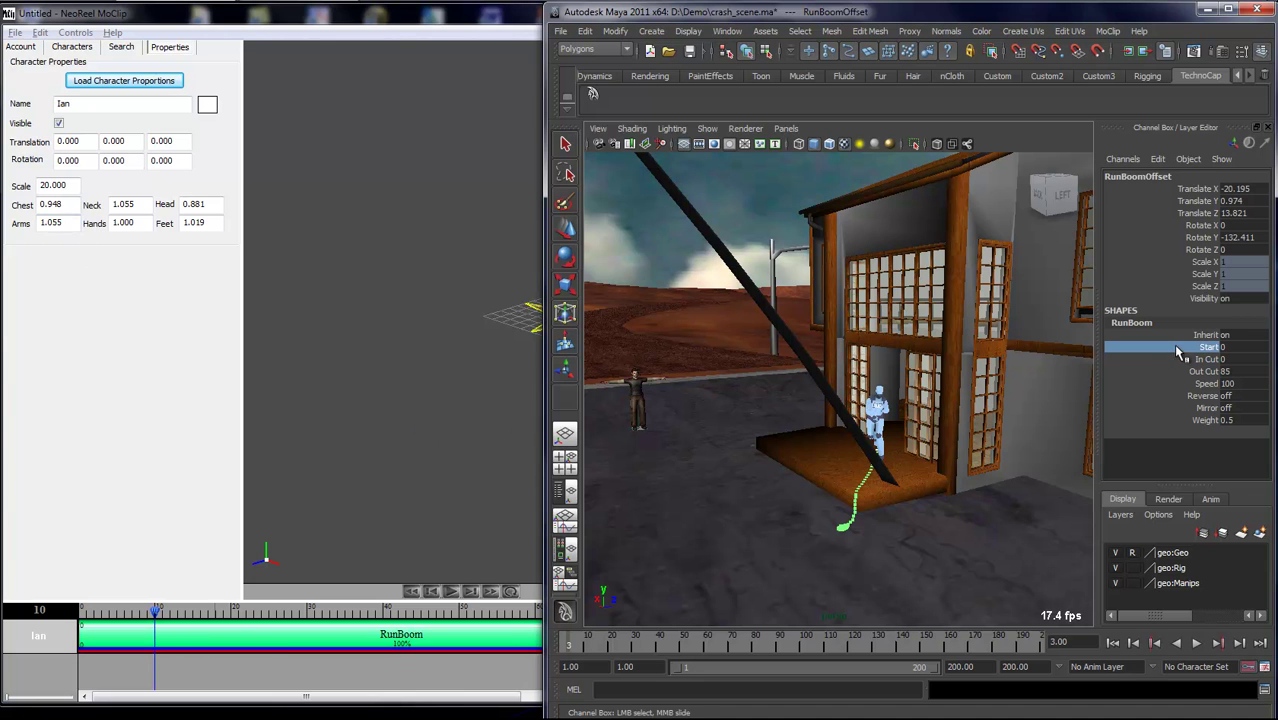
pyautogui.moveTo(856, 424); pyautogui.dragTo(812, 479, button='middle')
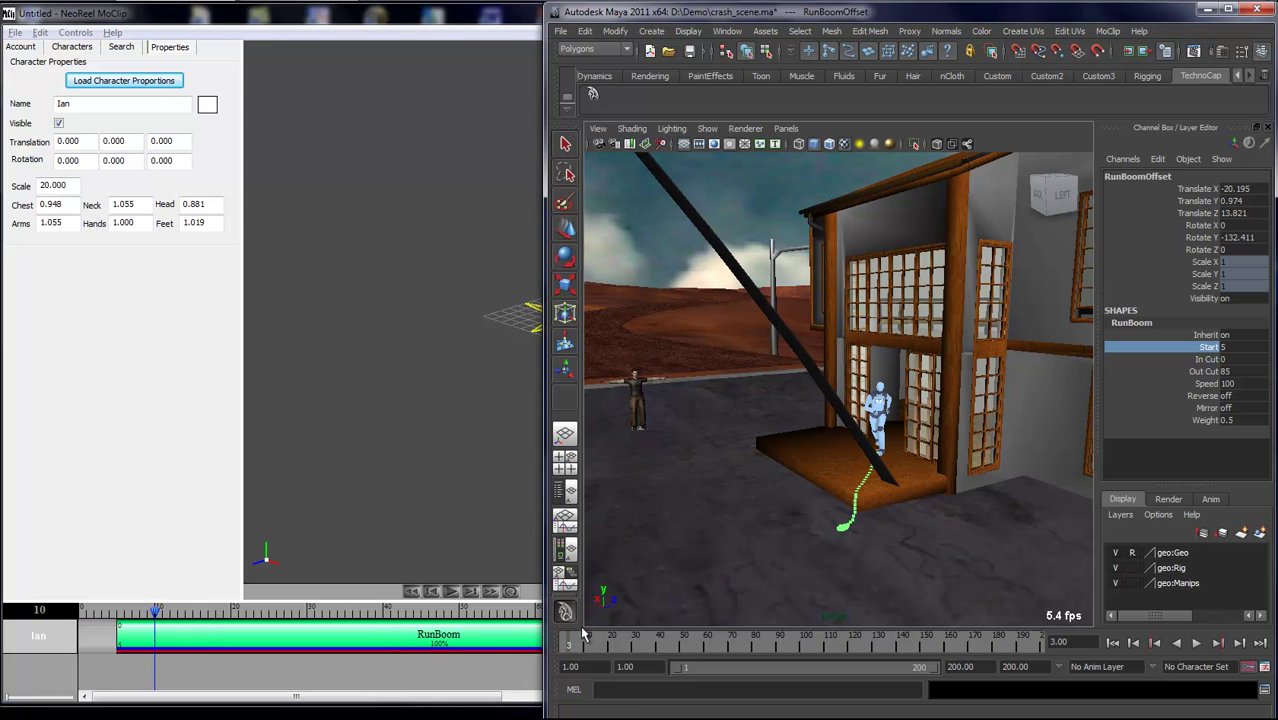
# Step: Play the crash and scrub to about frame 35 to check the figure's landing against the ground
pyautogui.hotkey('alt', 'v')
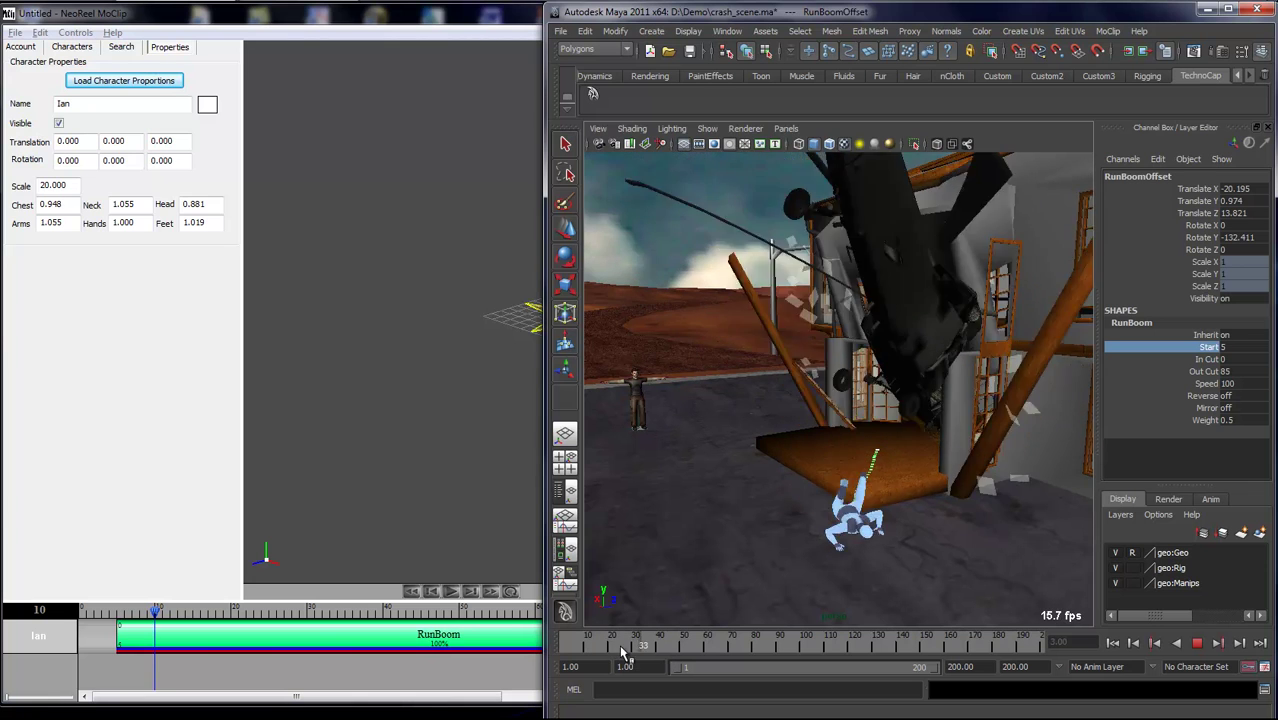
pyautogui.moveTo(611, 648); pyautogui.dragTo(646, 652)
pyautogui.keyDown('alt'); pyautogui.moveTo(862, 474); pyautogui.dragTo(875, 414); pyautogui.keyUp('alt')
pyautogui.keyDown('alt'); pyautogui.moveTo(875, 415); pyautogui.dragTo(869, 429, button='right'); pyautogui.keyUp('alt')
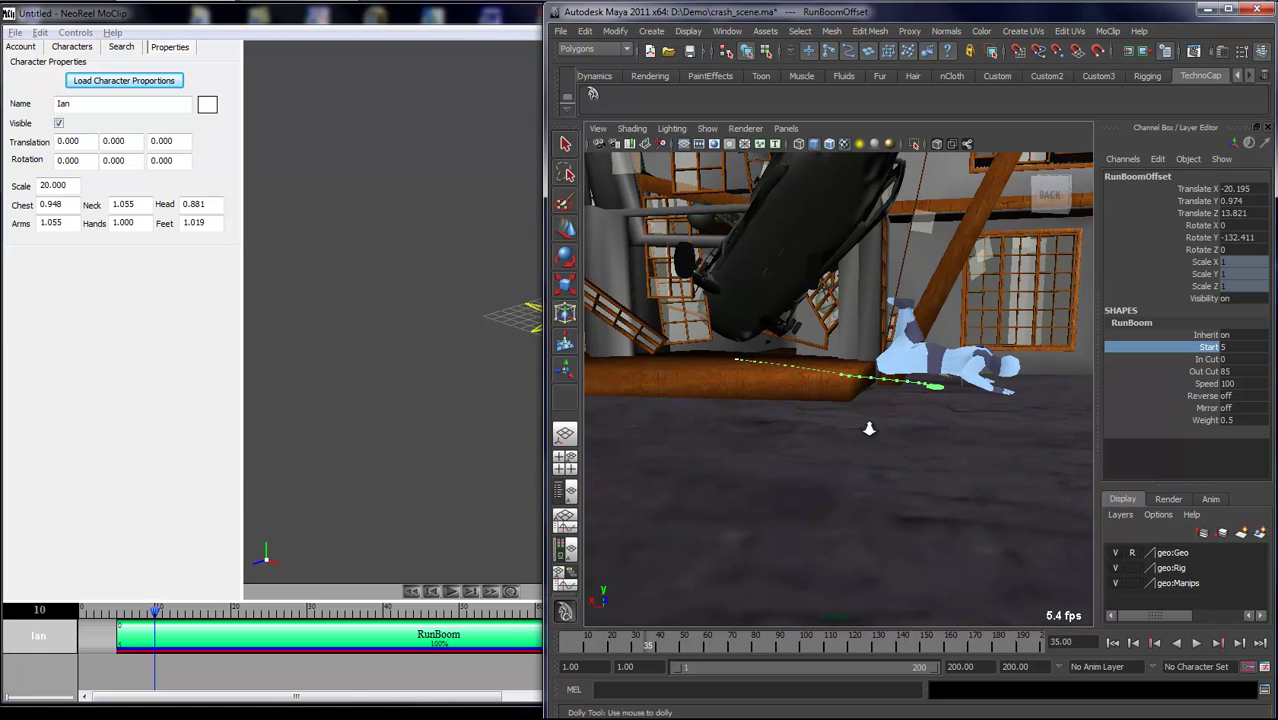
pyautogui.hotkey('alt', 'v')
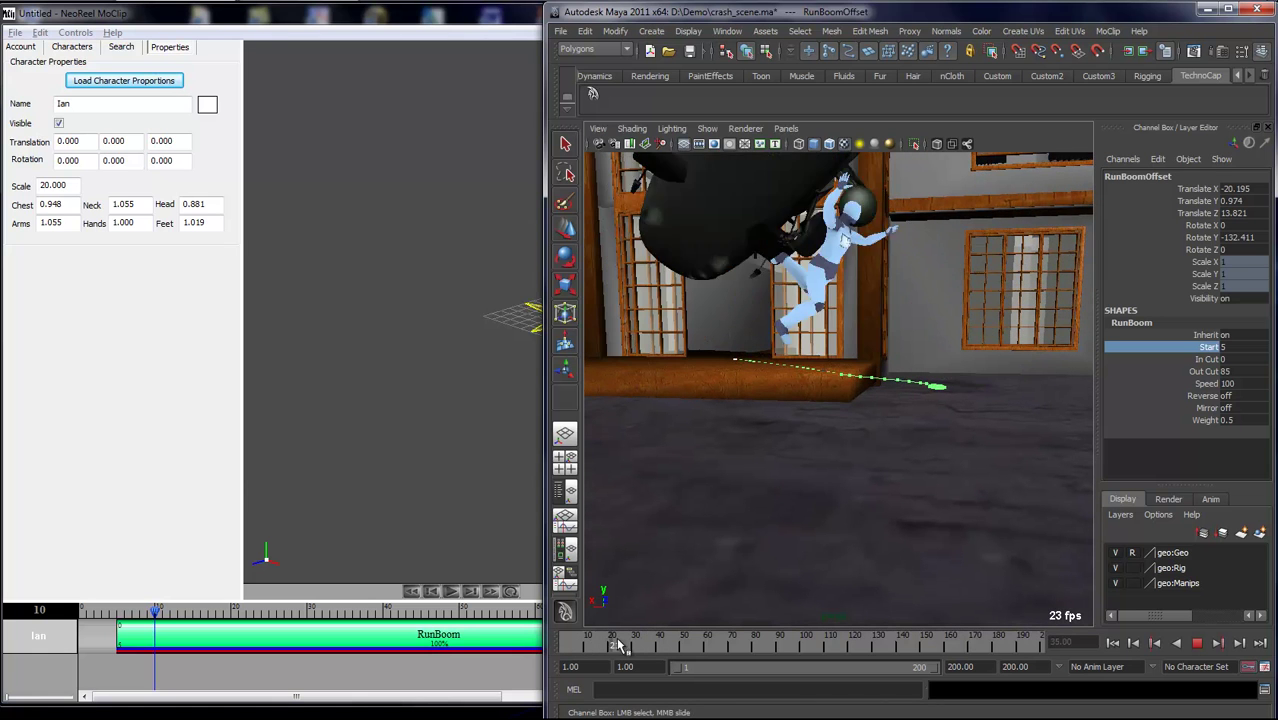
pyautogui.hotkey('alt', 'v')
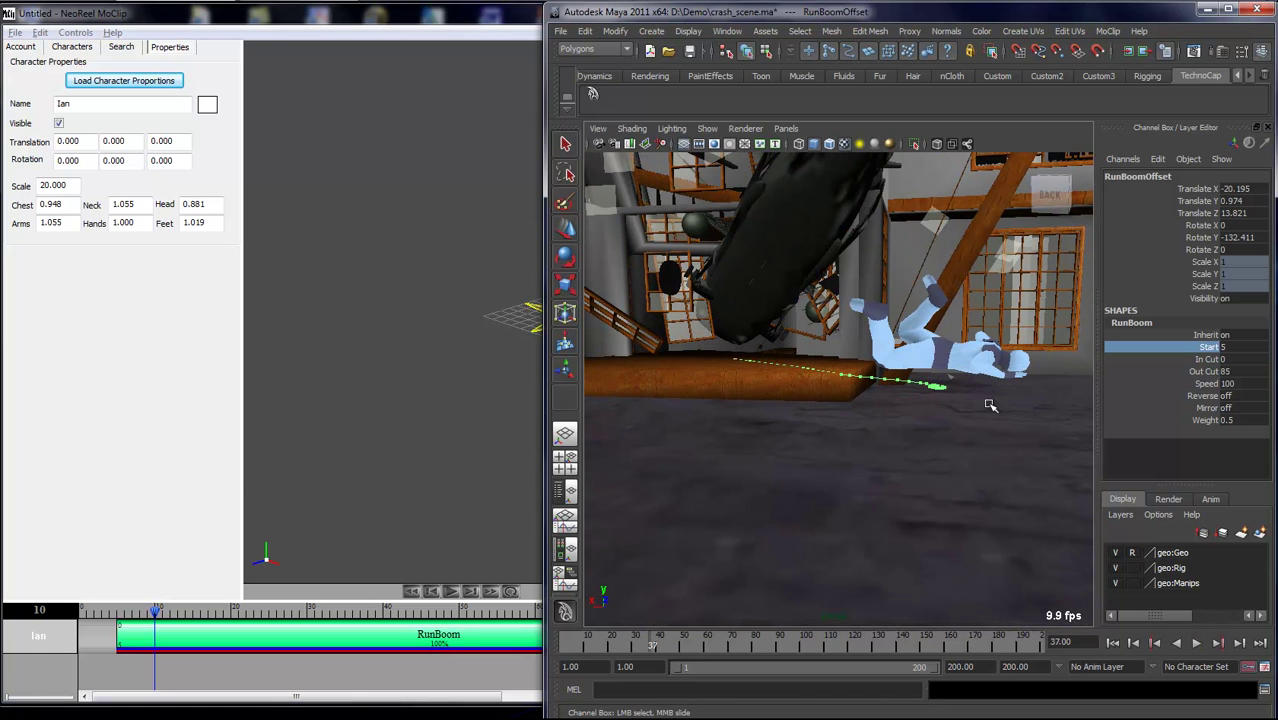
# Step: Select the end control of the RunBoom path and lower it to about -1.24 in Translate Y
pyautogui.press('w')
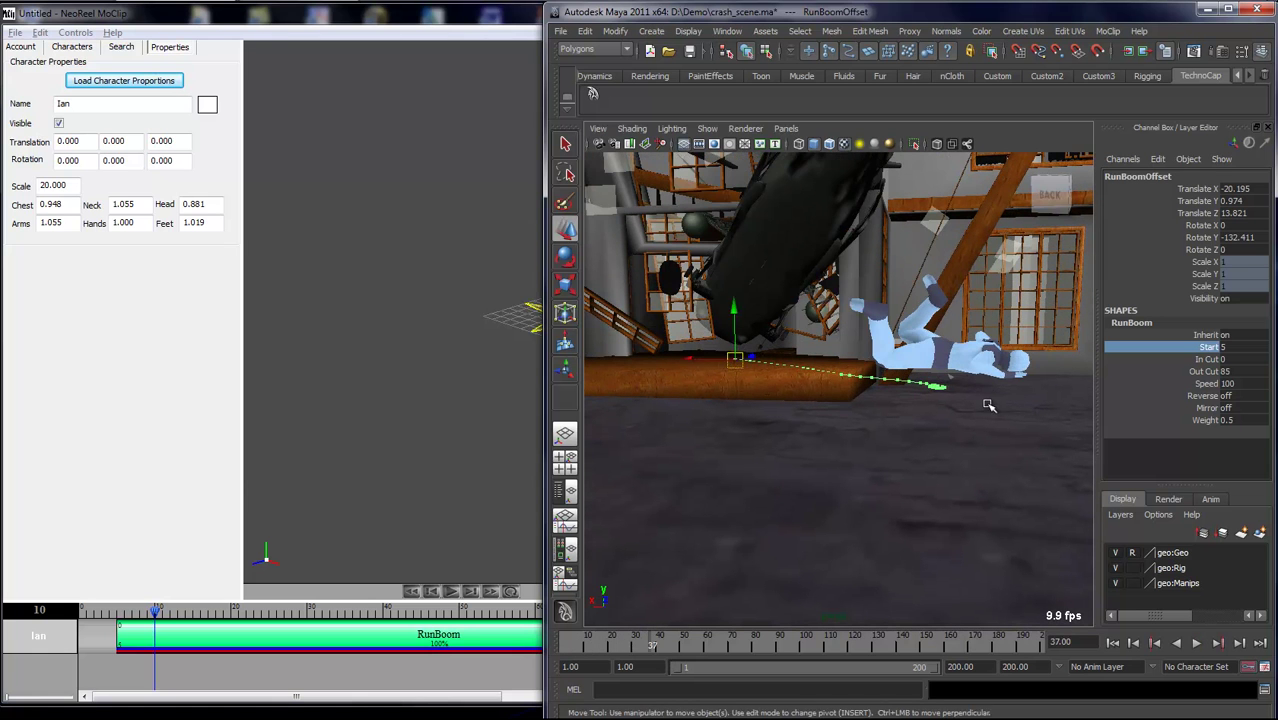
pyautogui.click(934, 396)
pyautogui.moveTo(944, 342); pyautogui.dragTo(938, 381)
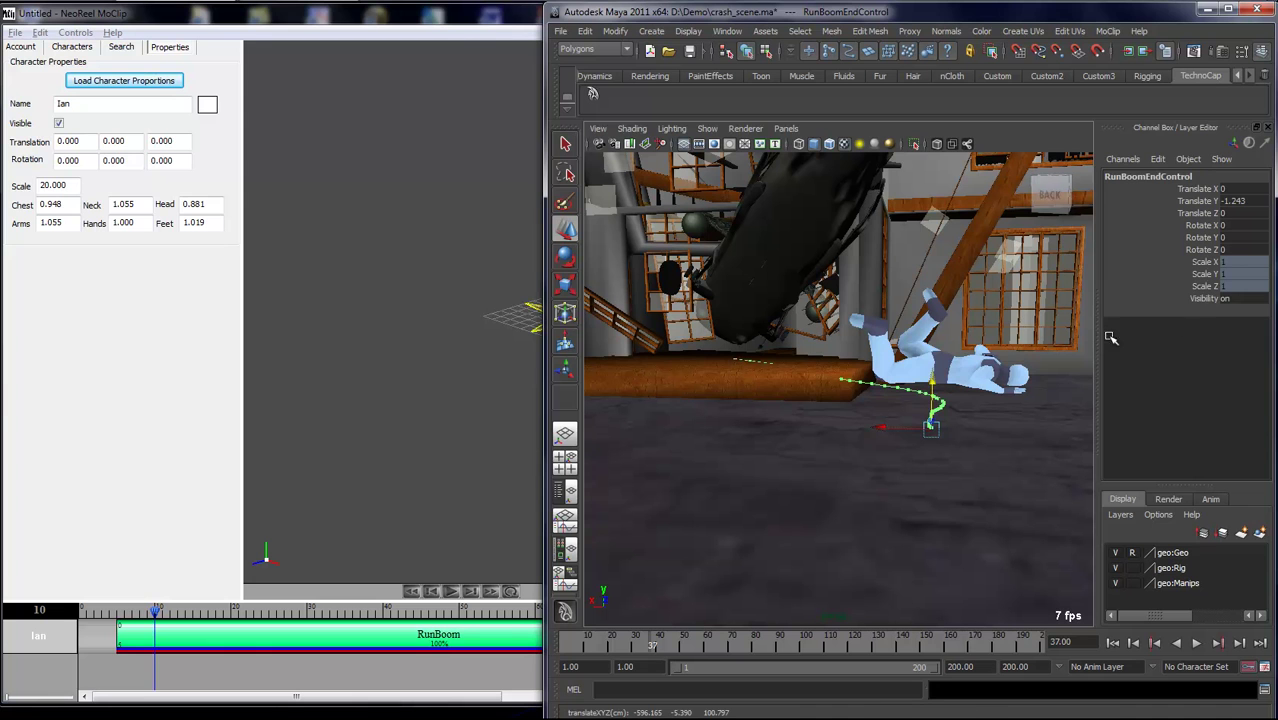
# Step: Reselect the RunBoom path and set its Weight to 0.26
pyautogui.click(912, 392)
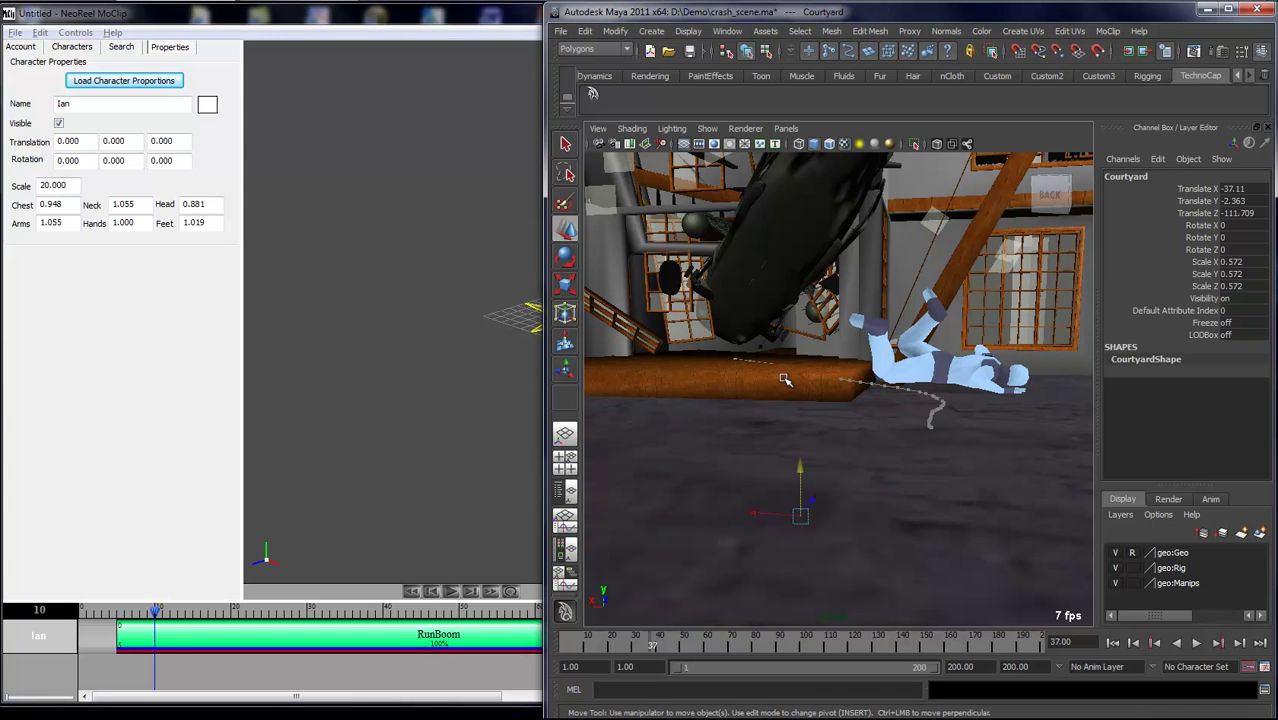
pyautogui.click(872, 385)
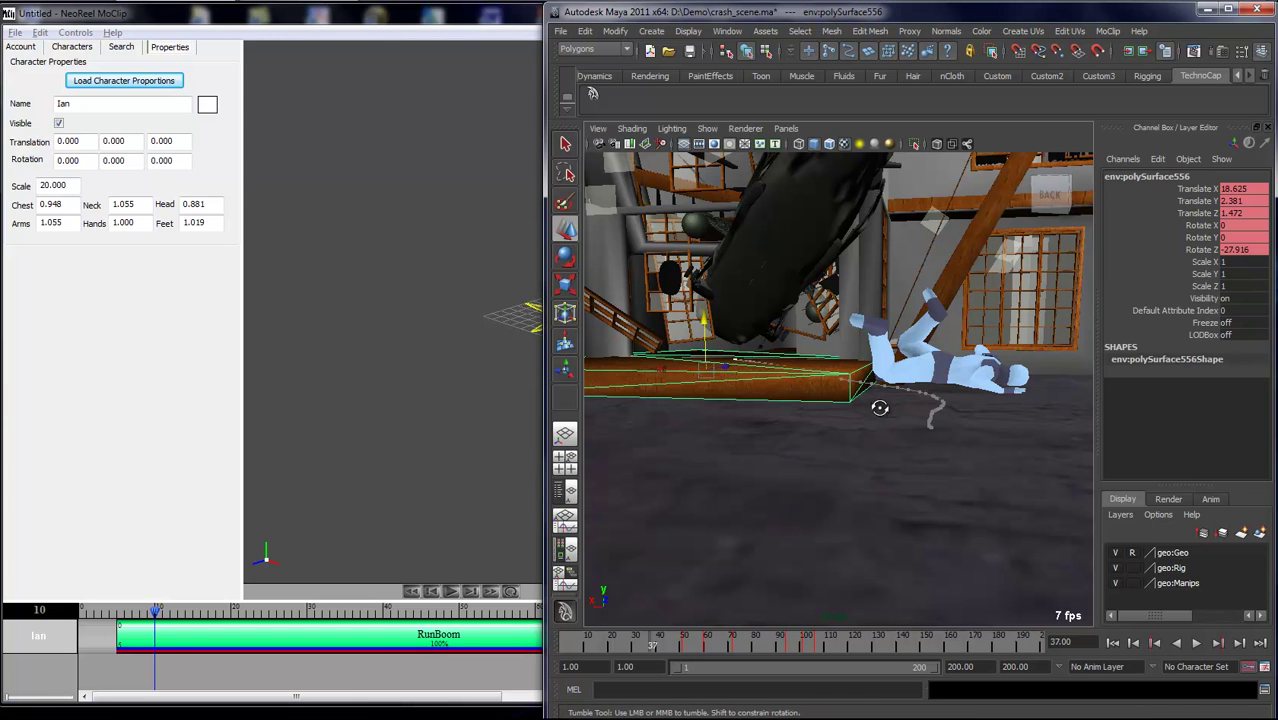
pyautogui.scroll(2, 885, 406)
pyautogui.click(890, 410)
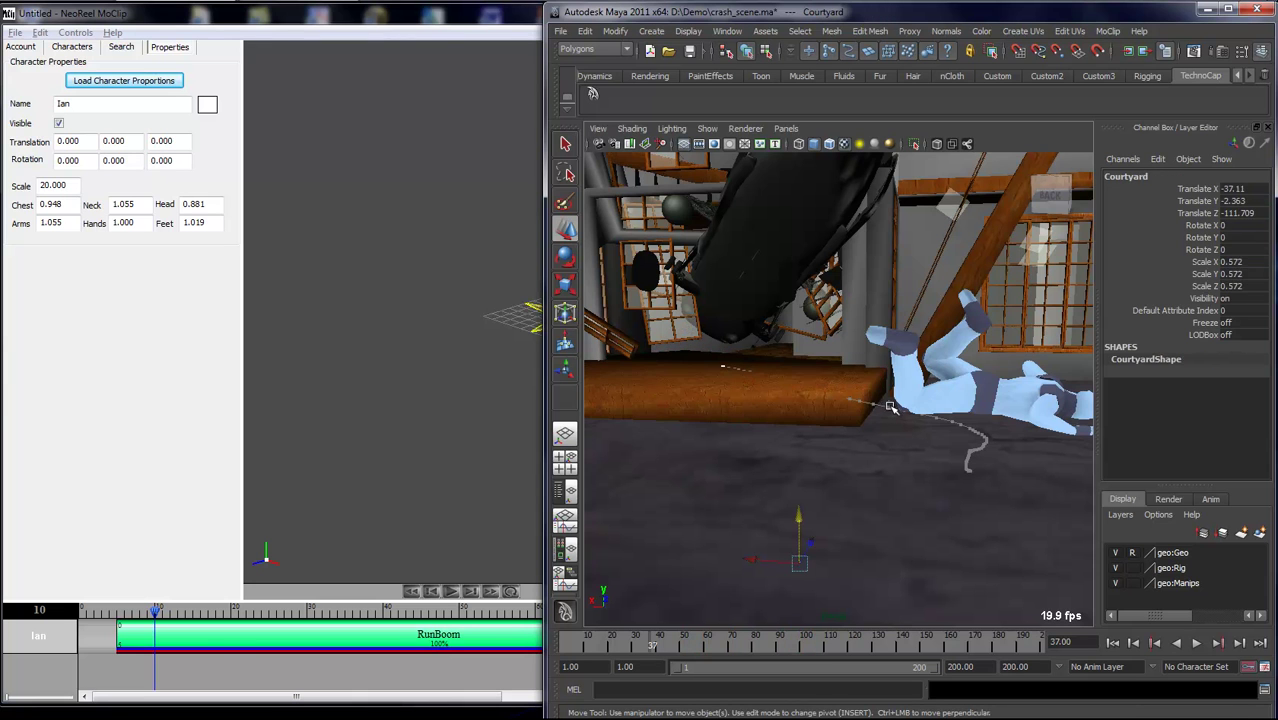
pyautogui.click(876, 403)
pyautogui.keyDown('alt'); pyautogui.moveTo(893, 392); pyautogui.dragTo(919, 400); pyautogui.keyUp('alt')
pyautogui.click(1208, 422)
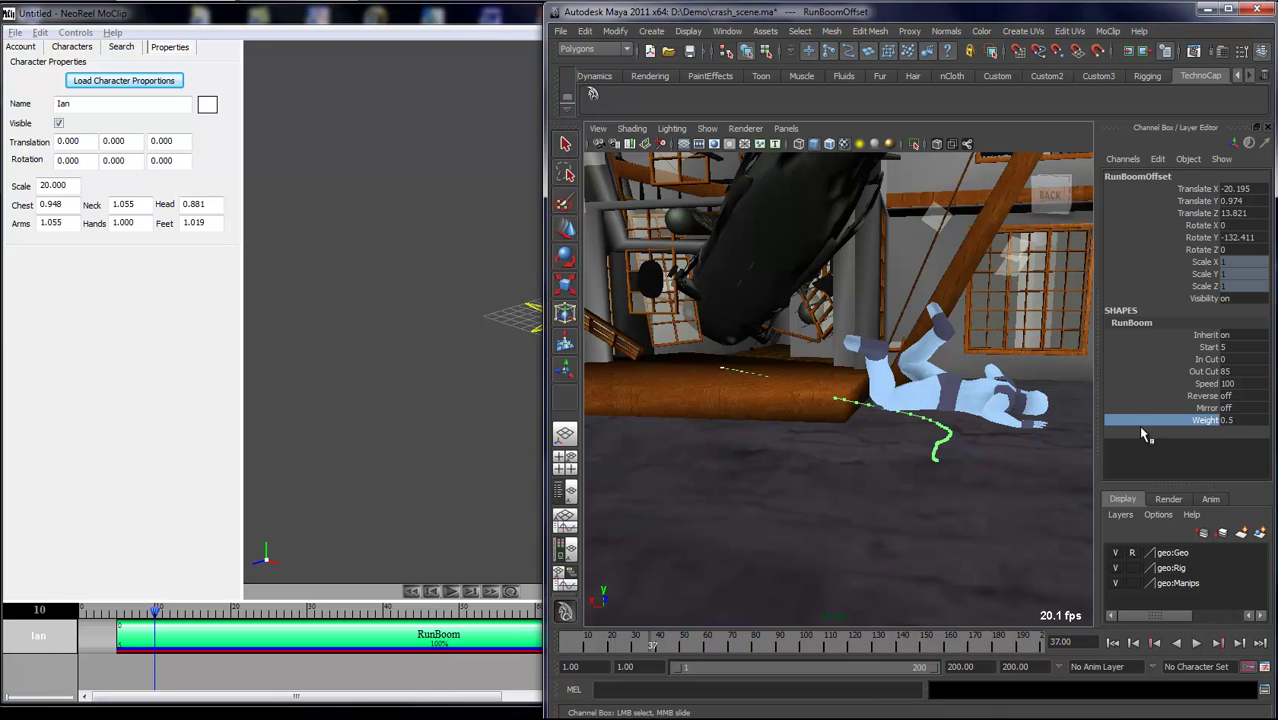
pyautogui.moveTo(1048, 427); pyautogui.dragTo(960, 429, button='middle')
# Step: Scrub and replay the crash to about frame 57 to check the figure's adjusted landing
pyautogui.moveTo(630, 648); pyautogui.dragTo(609, 650)
pyautogui.hotkey('alt', 'v')
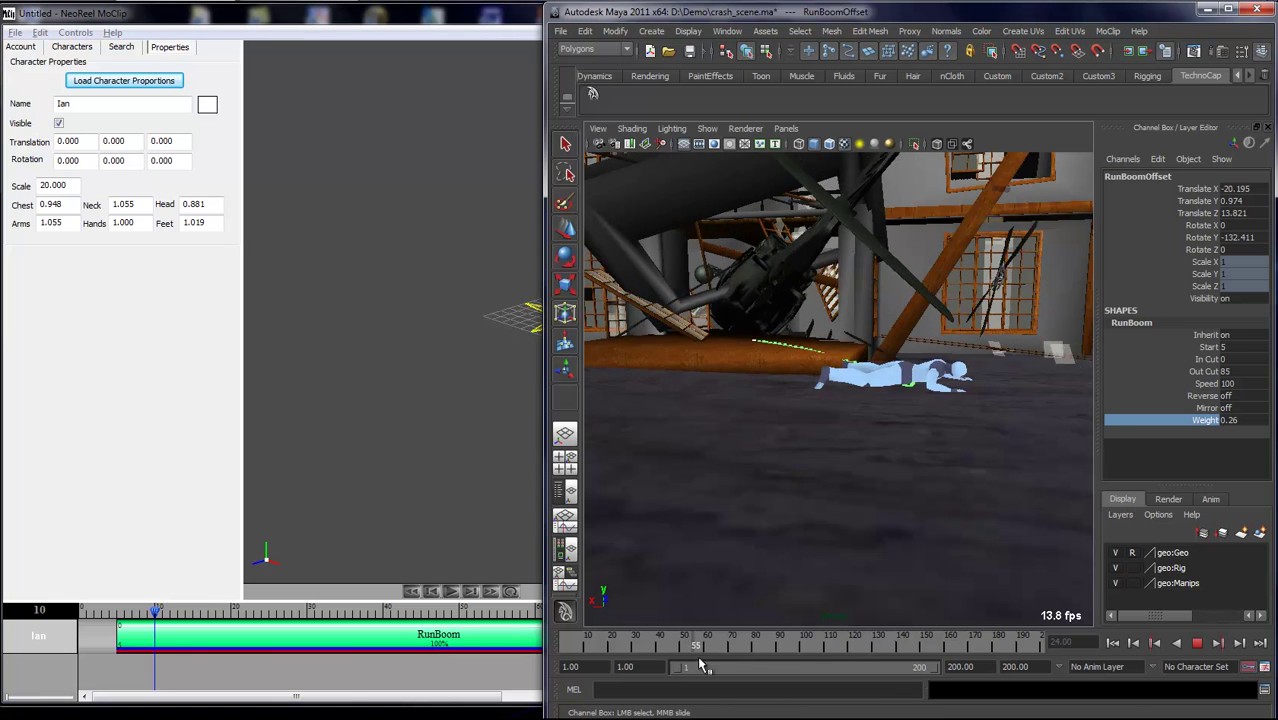
pyautogui.hotkey('alt', 'v')
pyautogui.keyDown('alt'); pyautogui.moveTo(965, 455); pyautogui.dragTo(975, 490); pyautogui.keyUp('alt')
pyautogui.keyDown('alt'); pyautogui.moveTo(975, 490); pyautogui.dragTo(921, 468, button='middle'); pyautogui.keyUp('alt')
pyautogui.keyDown('alt'); pyautogui.moveTo(921, 468); pyautogui.dragTo(899, 488); pyautogui.keyUp('alt')
# Step: Switch to MoClip, go to frame 0 and snap the character's pivot to its first clip
pyautogui.click(397, 502)
pyautogui.click(88, 611)
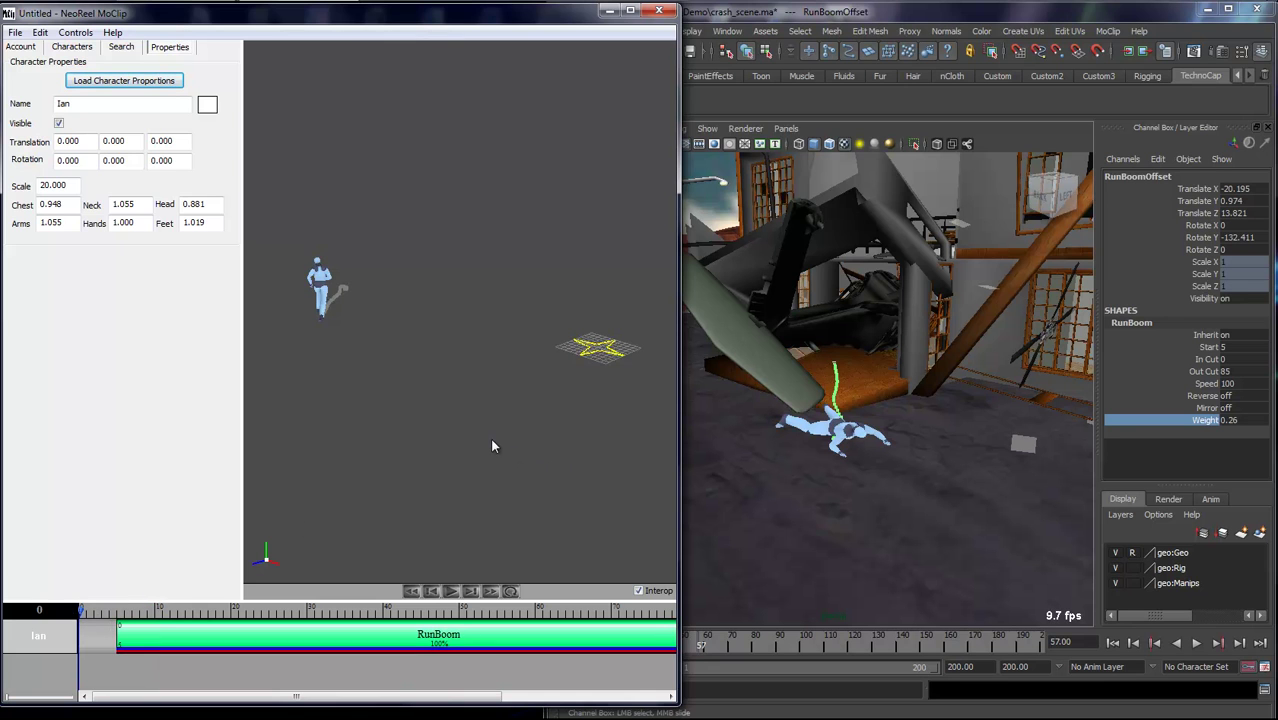
pyautogui.keyDown('alt'); pyautogui.moveTo(492, 439); pyautogui.dragTo(466, 445); pyautogui.keyUp('alt')
pyautogui.keyDown('alt'); pyautogui.moveTo(466, 445); pyautogui.dragTo(493, 454, button='middle'); pyautogui.keyUp('alt')
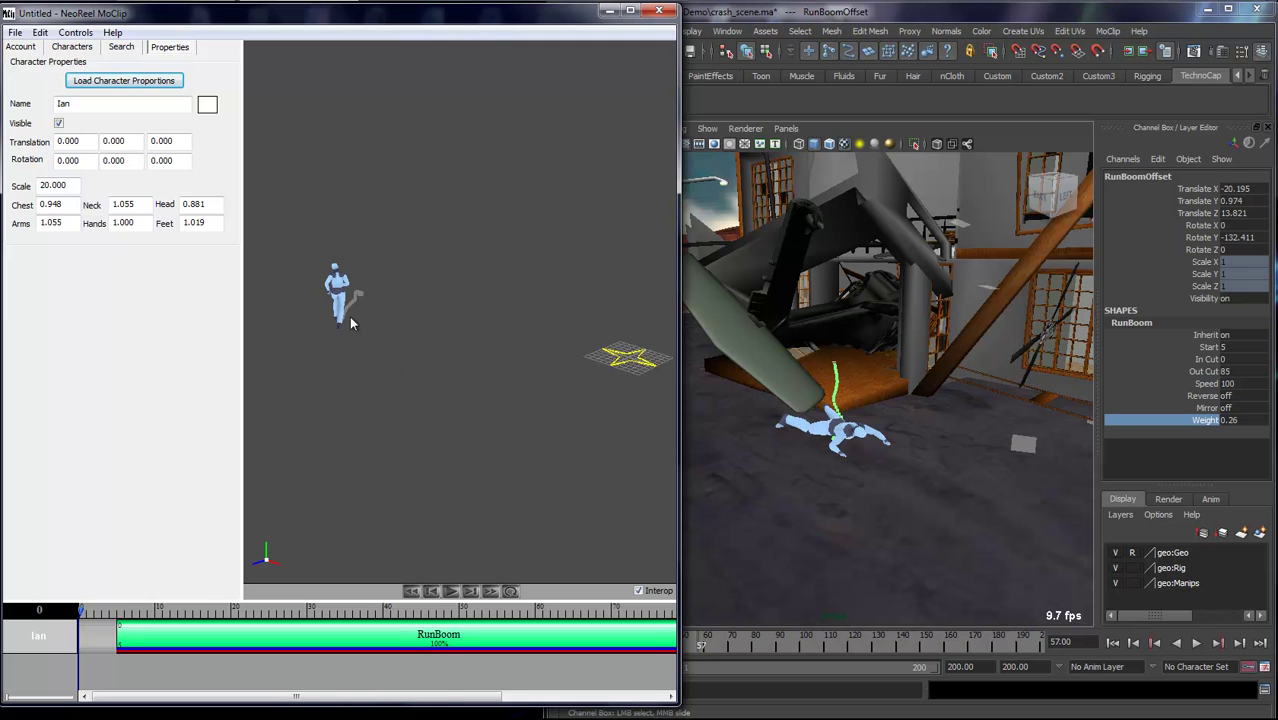
pyautogui.keyDown('alt'); pyautogui.moveTo(349, 334); pyautogui.dragTo(440, 344); pyautogui.keyUp('alt')
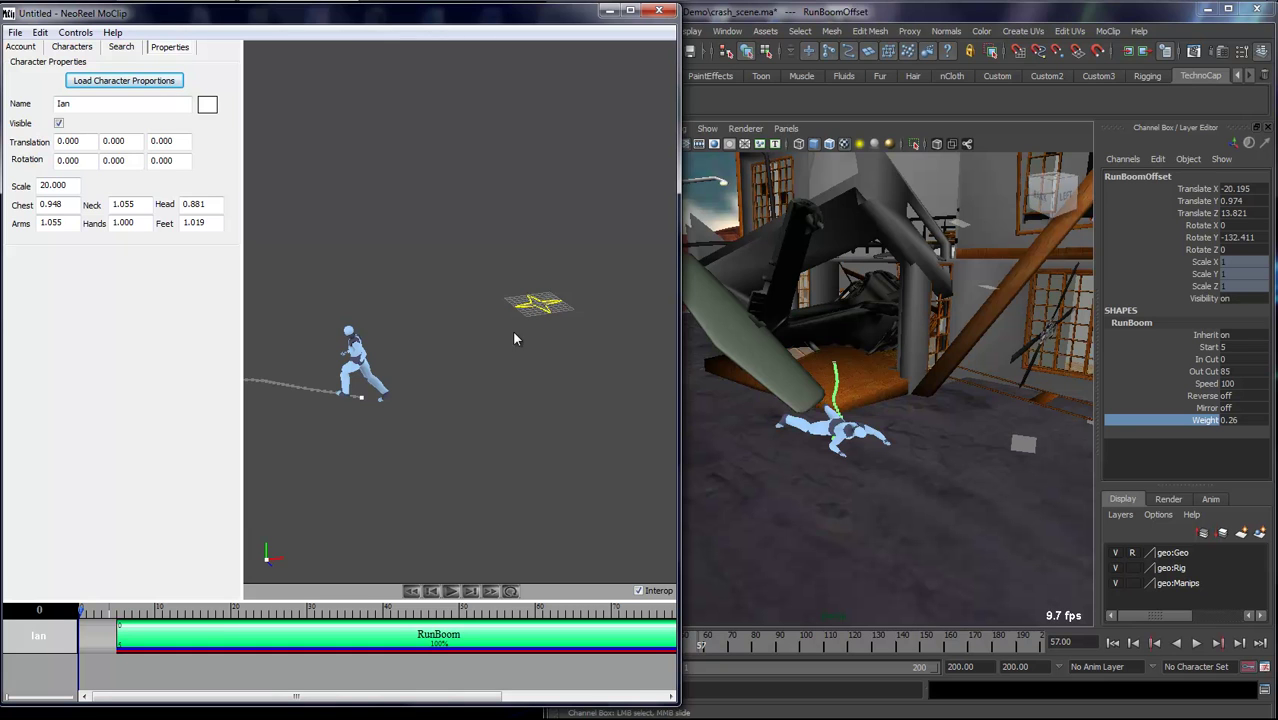
pyautogui.rightClick(48, 640)
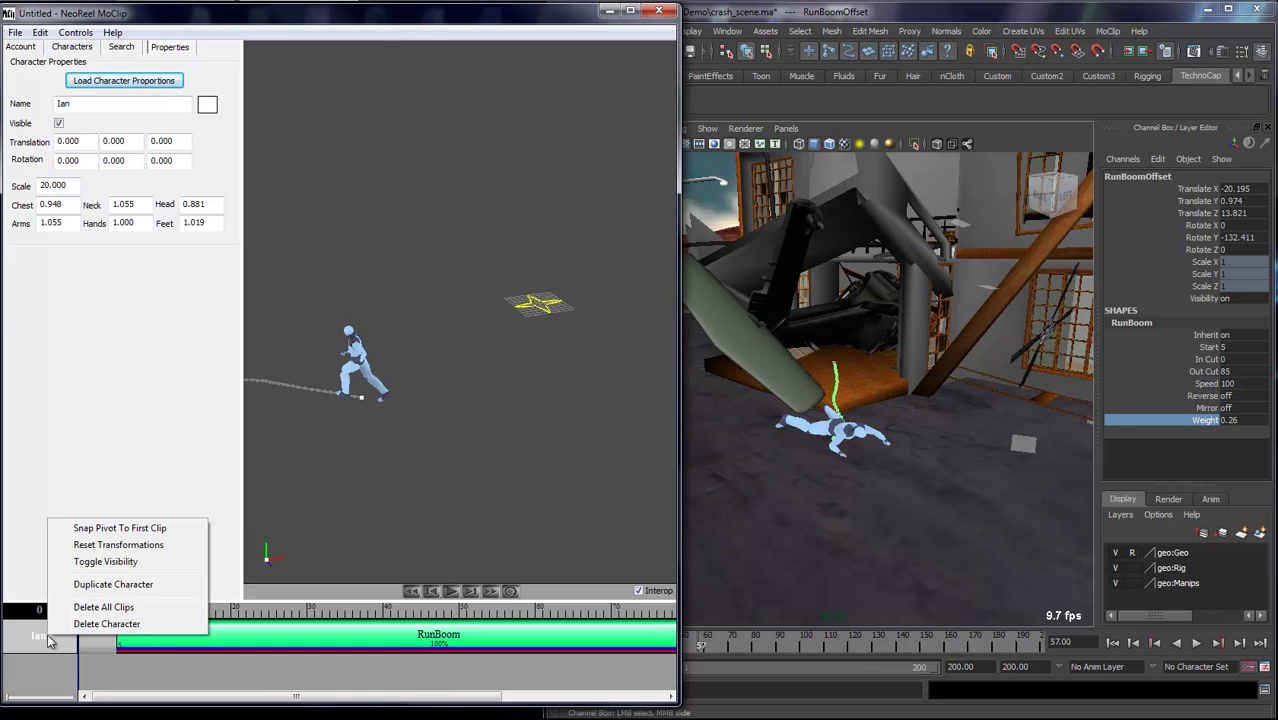
pyautogui.click(101, 529)
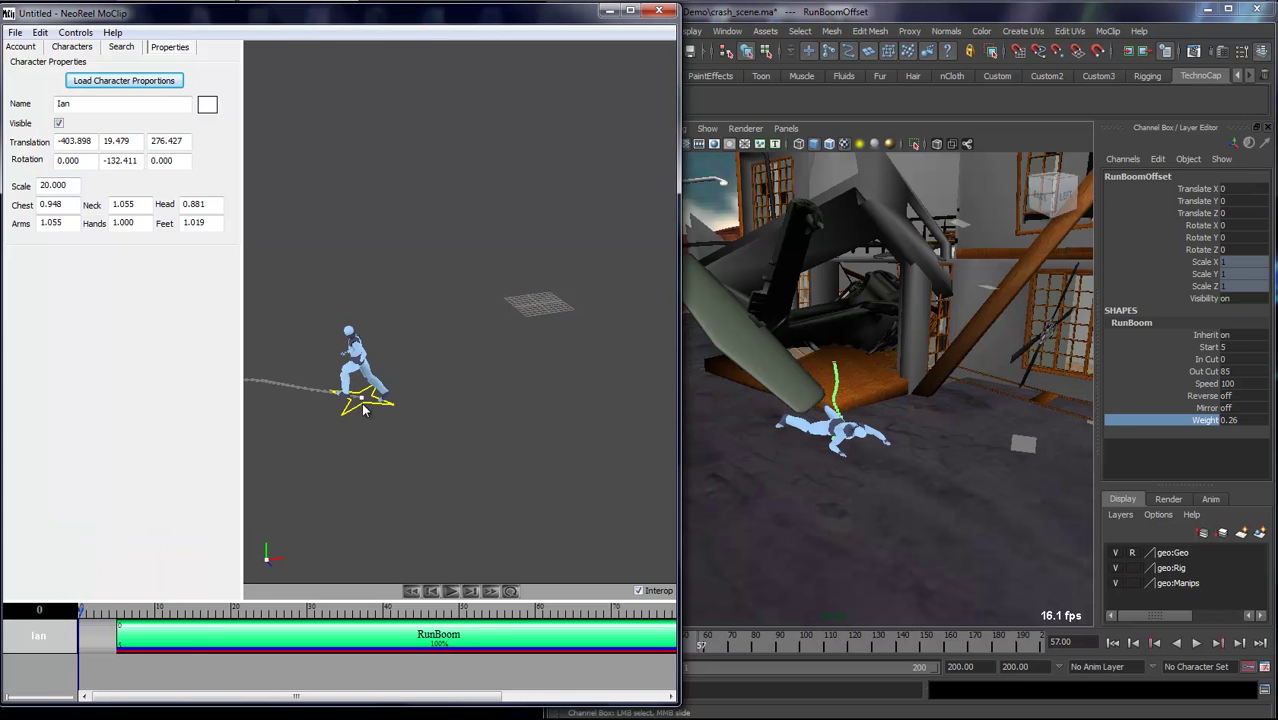
# Step: Search the clip library for "dash" and preview the SprintCycle clip
pyautogui.keyDown('alt'); pyautogui.moveTo(357, 419); pyautogui.dragTo(415, 420, button='middle'); pyautogui.keyUp('alt')
pyautogui.scroll(-1, 415, 420)
pyautogui.click(122, 48)
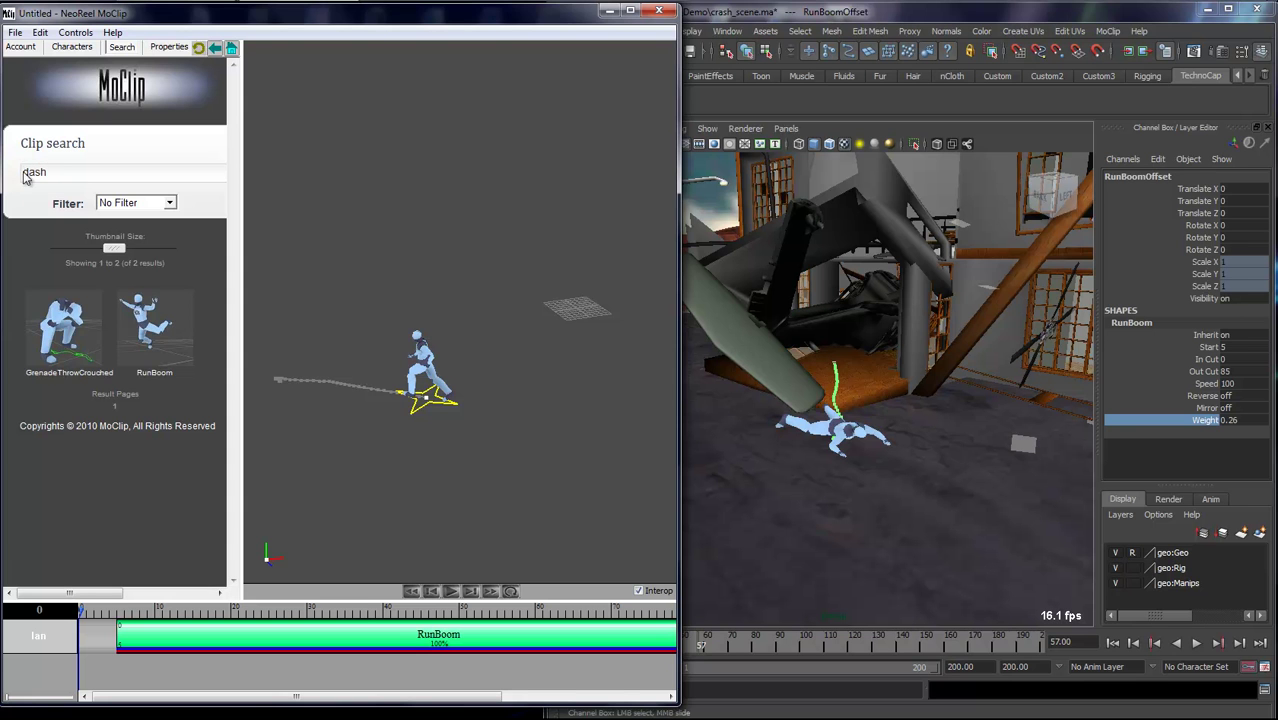
pyautogui.press('Return')
pyautogui.click(117, 342)
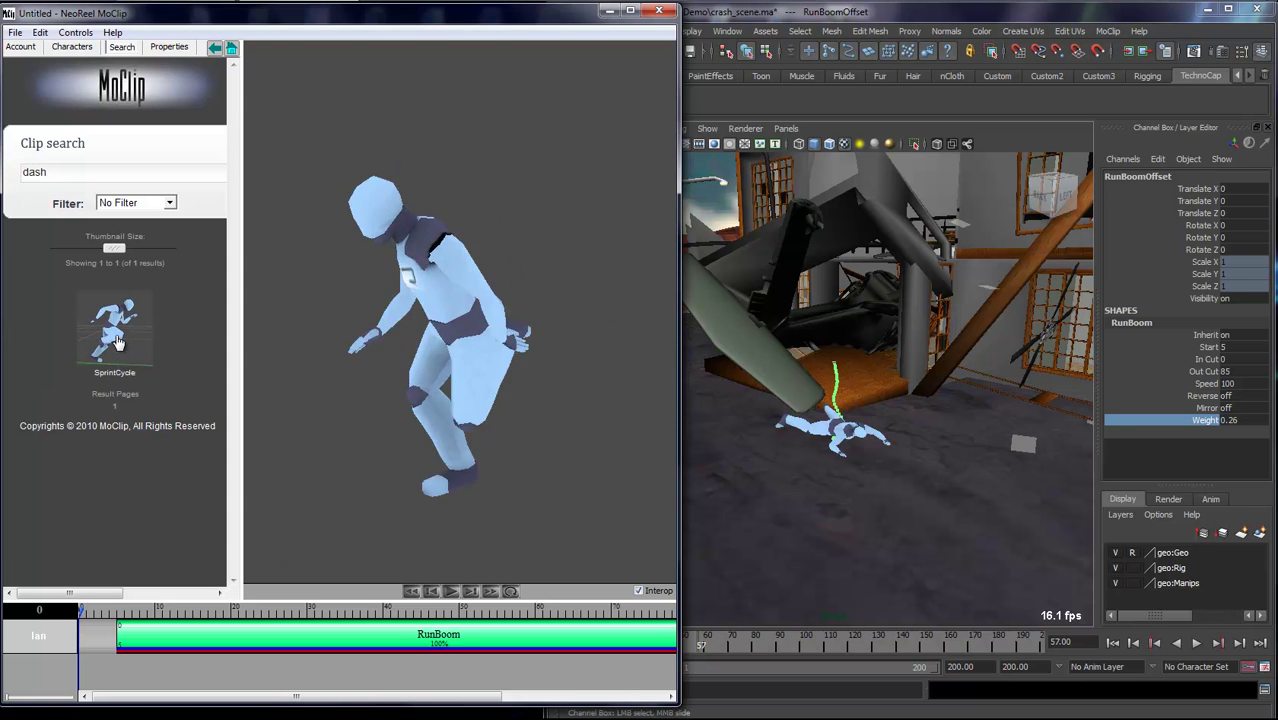
# Step: Add the SprintCycle clip to the character's track at frame 0, blending into the RunBoom clip
pyautogui.moveTo(112, 316); pyautogui.dragTo(81, 611)
pyautogui.keyDown('alt'); pyautogui.moveTo(767, 452); pyautogui.dragTo(820, 475, button='middle'); pyautogui.keyUp('alt')
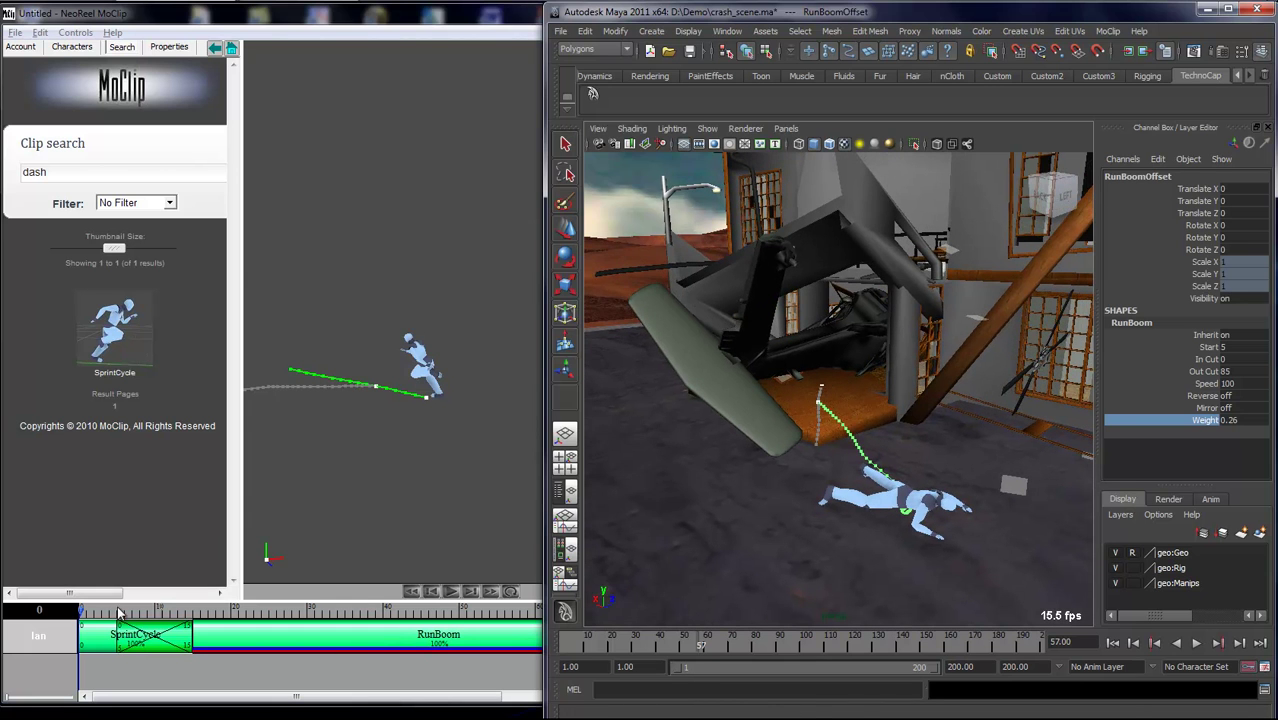
pyautogui.moveTo(113, 614); pyautogui.dragTo(78, 612)
# Step: In Maya, rotate the RunBoom path around Y to -10.726 degrees
pyautogui.click(860, 380)
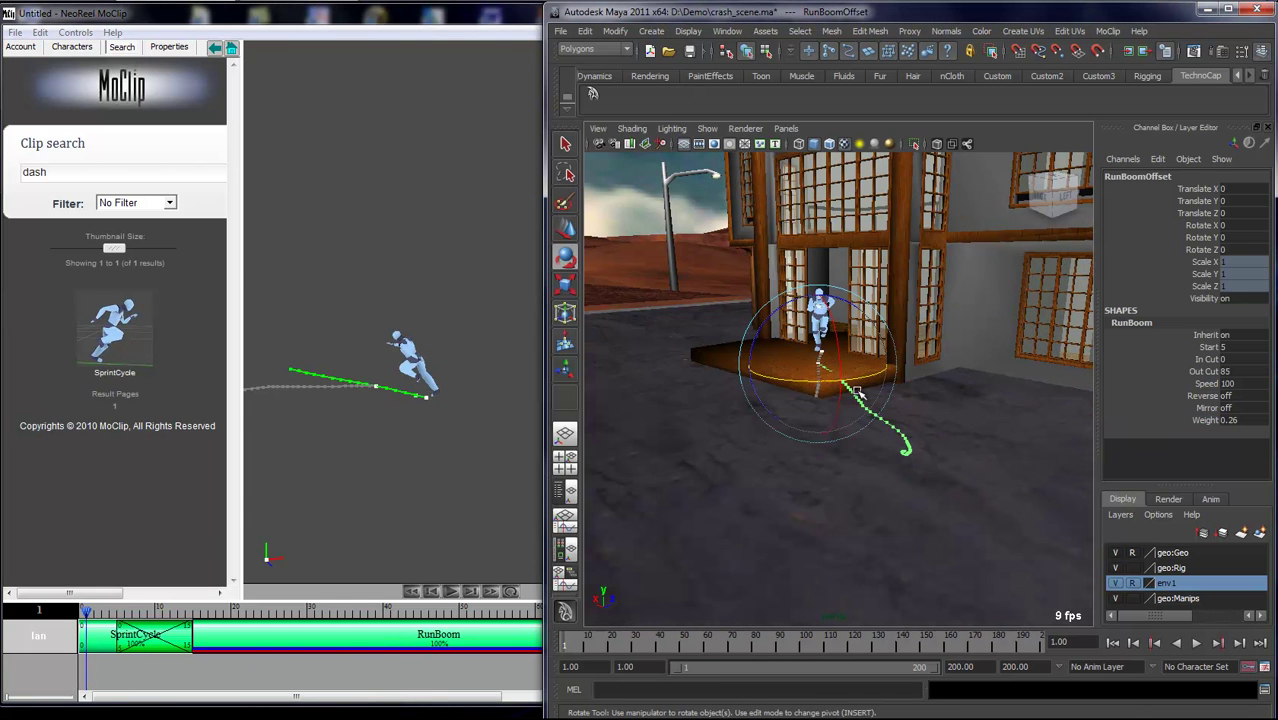
pyautogui.keyDown('alt'); pyautogui.moveTo(875, 444); pyautogui.dragTo(902, 446, button='right'); pyautogui.keyUp('alt')
pyautogui.keyDown('alt'); pyautogui.moveTo(866, 427); pyautogui.dragTo(774, 548); pyautogui.keyUp('alt')
pyautogui.moveTo(583, 647)
pyautogui.mouseDown()
pyautogui.moveTo(608, 647)
pyautogui.moveTo(587, 643)
pyautogui.mouseUp()
pyautogui.moveTo(843, 397); pyautogui.dragTo(829, 398)
# Step: Play and scrub the crash up to frame 49 to inspect the figure's rotated run and landing from several angles
pyautogui.hotkey('alt', 'v')
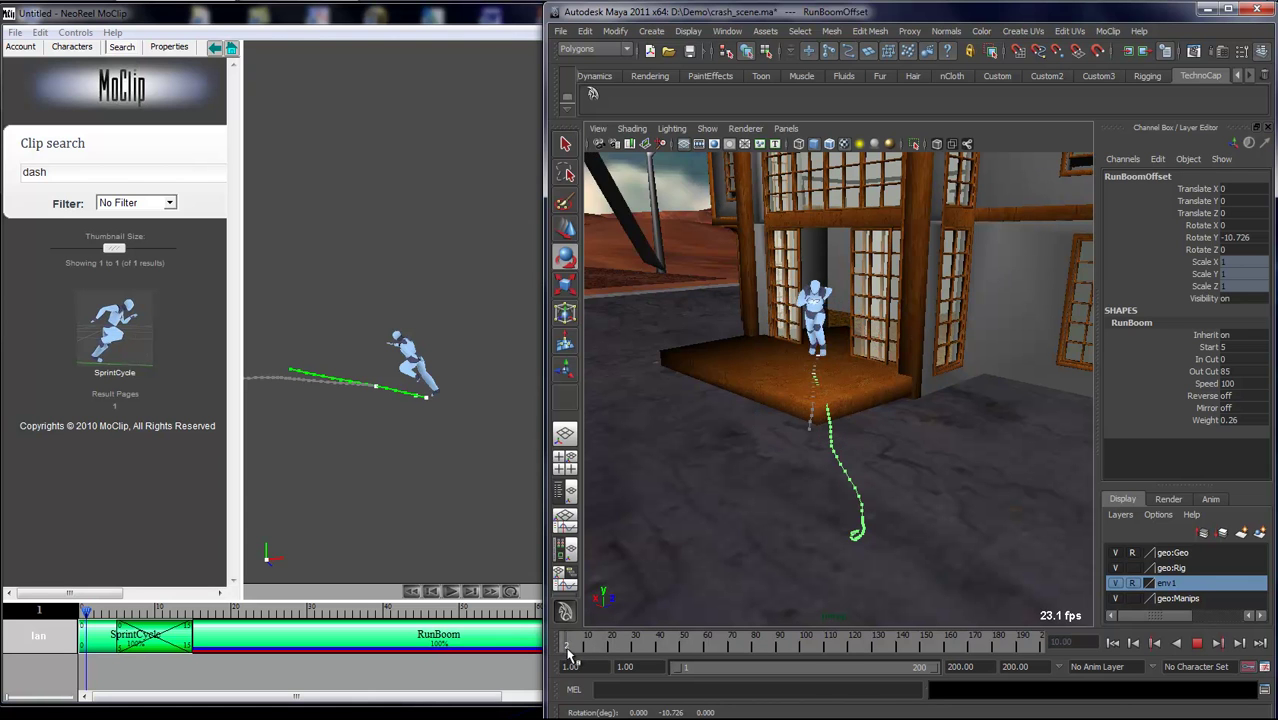
pyautogui.moveTo(603, 656); pyautogui.dragTo(618, 649)
pyautogui.keyDown('alt'); pyautogui.moveTo(648, 586); pyautogui.dragTo(721, 510); pyautogui.keyUp('alt')
pyautogui.keyDown('alt'); pyautogui.moveTo(721, 510); pyautogui.dragTo(660, 516, button='middle'); pyautogui.keyUp('alt')
pyautogui.moveTo(615, 644); pyautogui.dragTo(638, 646)
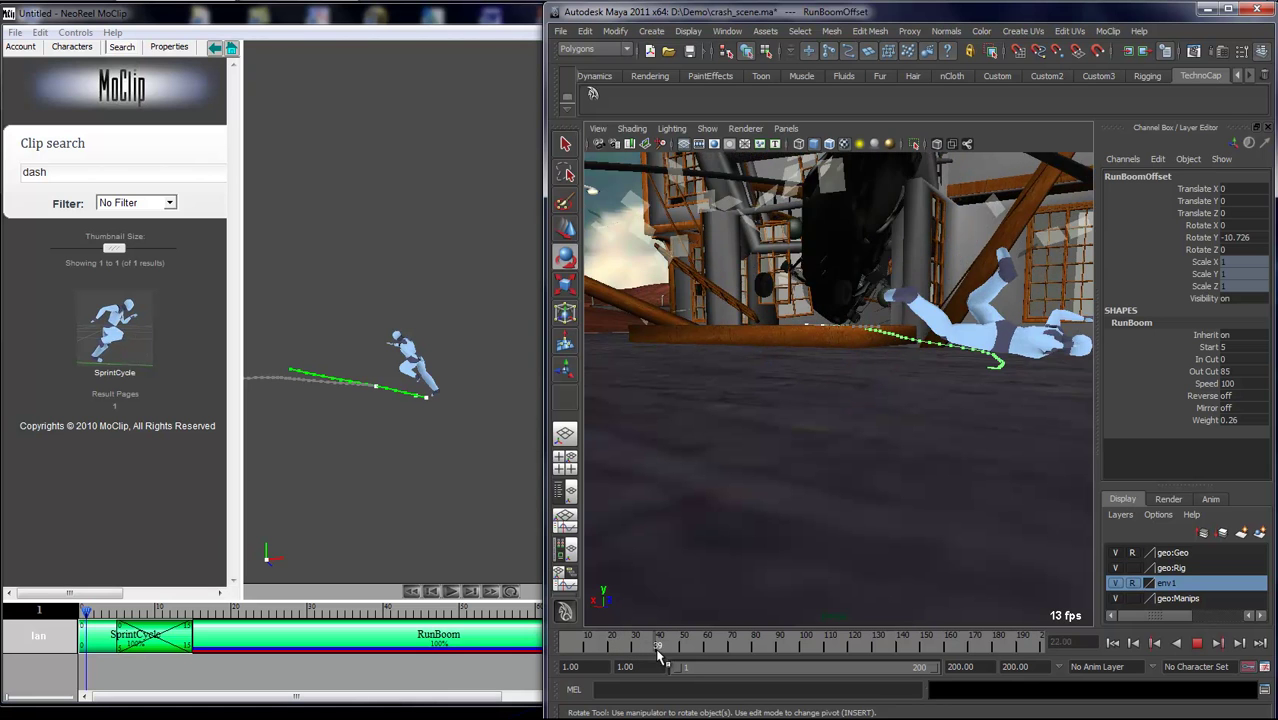
pyautogui.moveTo(722, 658); pyautogui.dragTo(682, 648)
pyautogui.keyDown('alt'); pyautogui.moveTo(790, 456); pyautogui.dragTo(749, 470); pyautogui.keyUp('alt')
pyautogui.keyDown('alt'); pyautogui.moveTo(750, 470); pyautogui.dragTo(747, 448, button='middle'); pyautogui.keyUp('alt')
pyautogui.keyDown('alt'); pyautogui.moveTo(747, 448); pyautogui.dragTo(748, 462, button='right'); pyautogui.keyUp('alt')
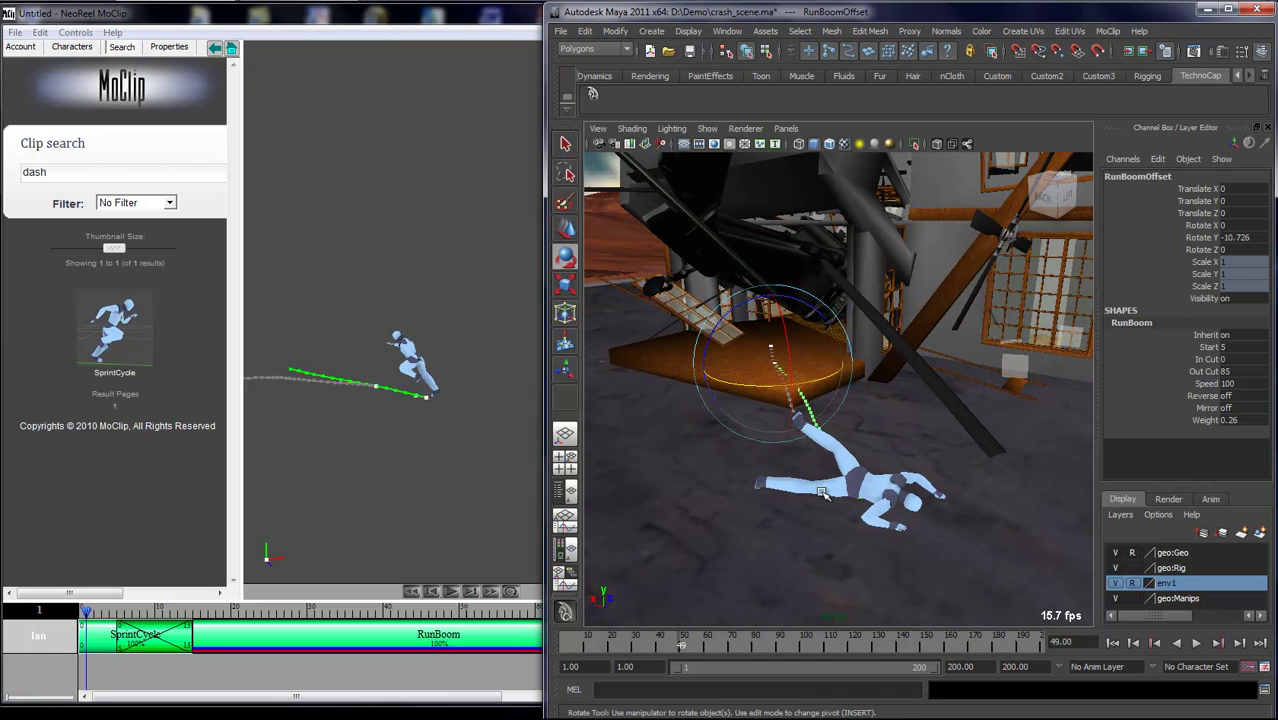
pyautogui.keyDown('alt'); pyautogui.moveTo(826, 534); pyautogui.dragTo(836, 534); pyautogui.keyUp('alt')
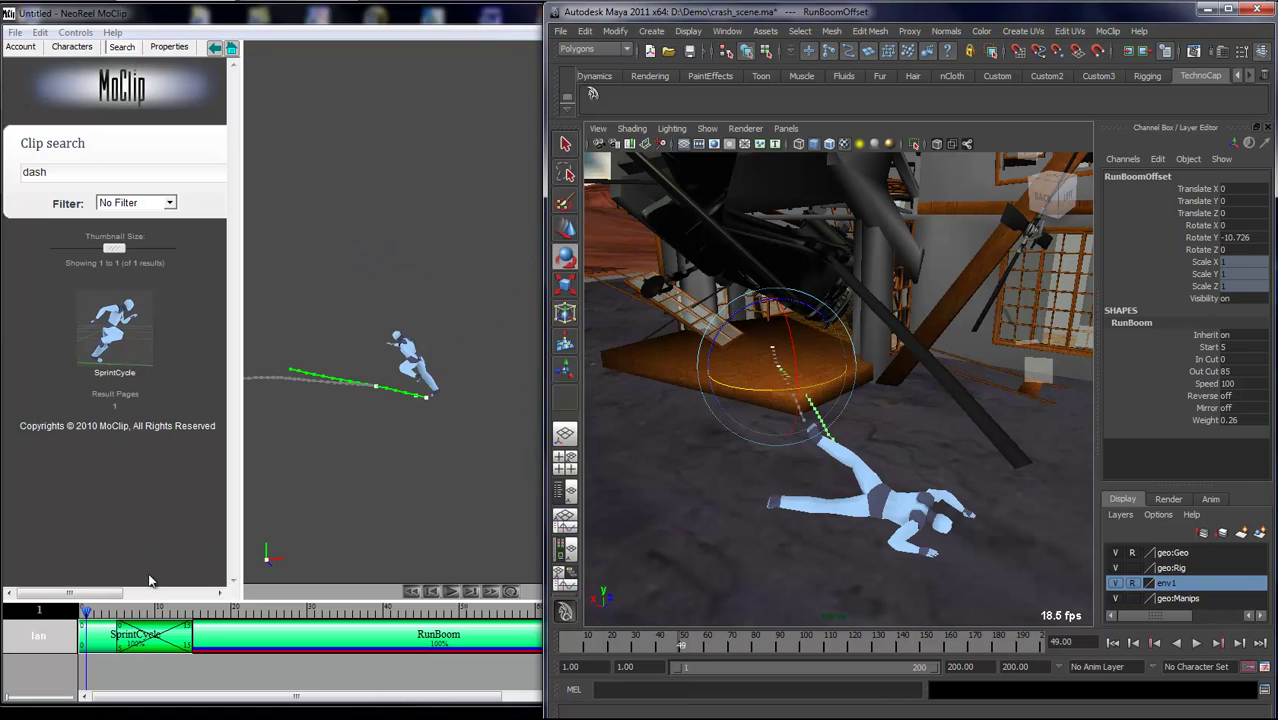
# Step: Switch to MoClip, search the clip library for "roll", preview the results and append the RunRoll clip after RunBoom
pyautogui.click(122, 612)
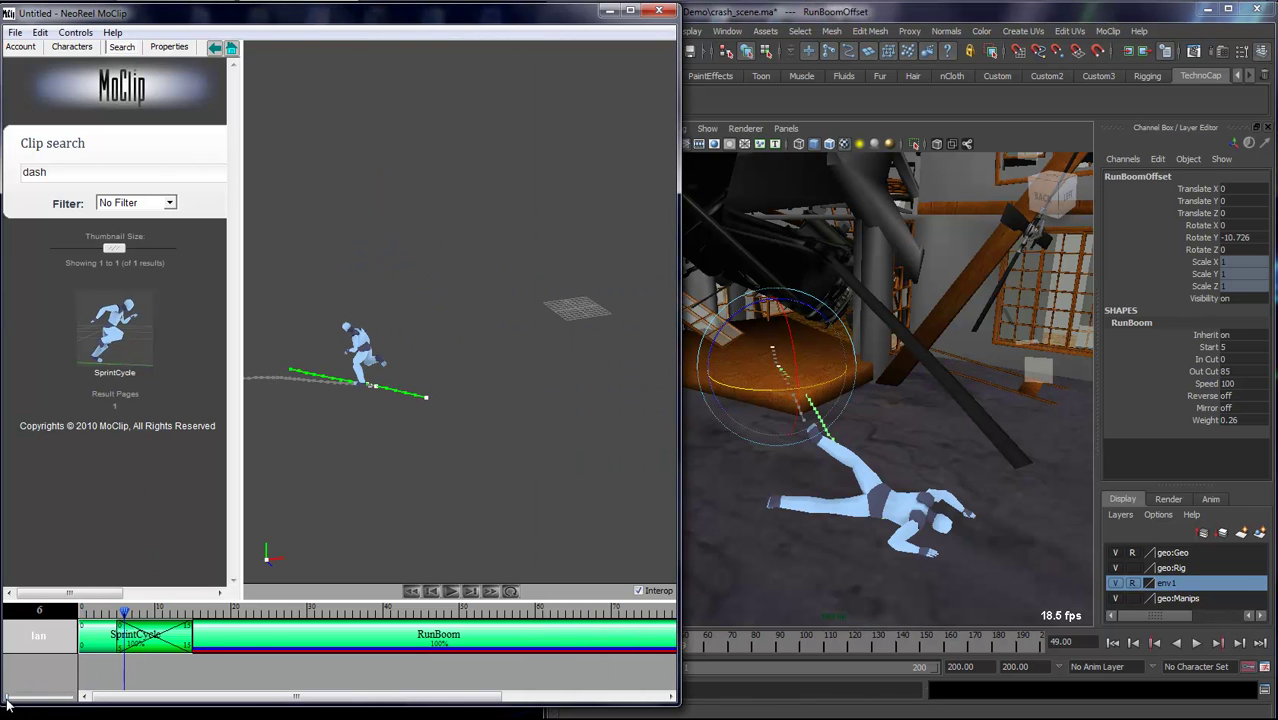
pyautogui.moveTo(7, 698); pyautogui.dragTo(14, 698)
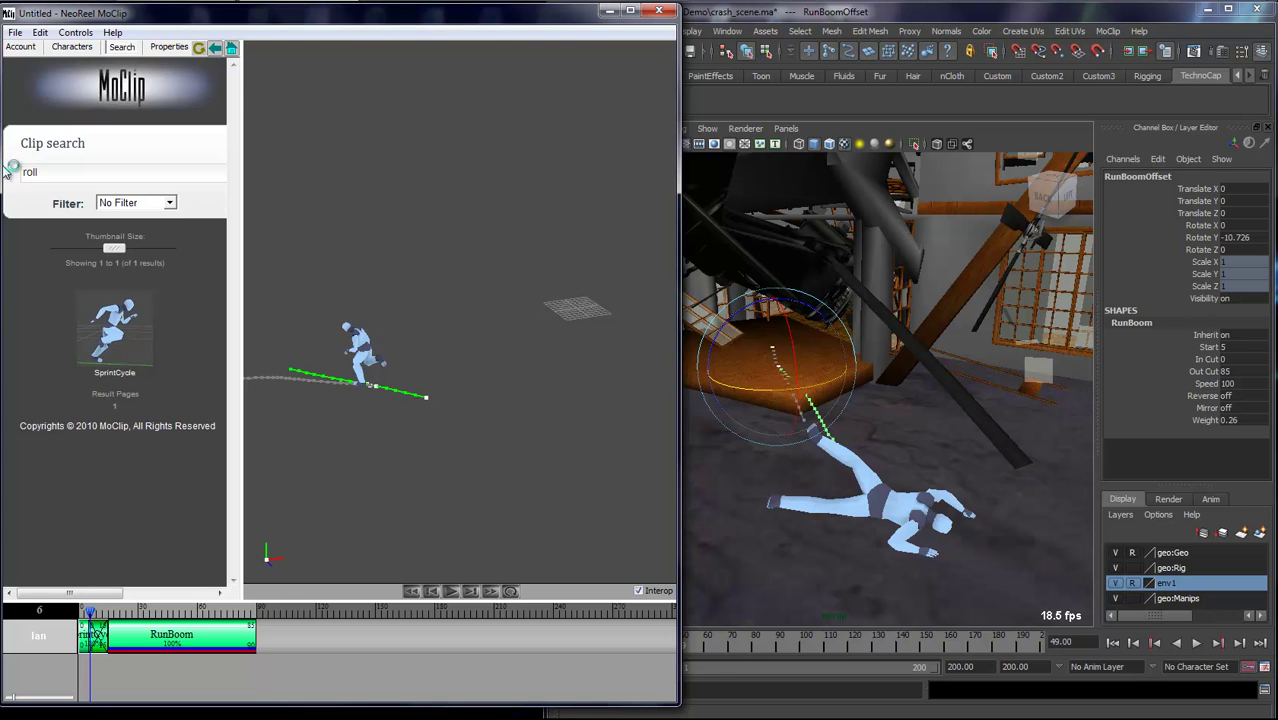
pyautogui.press('Return')
pyautogui.click(86, 322)
pyautogui.click(145, 335)
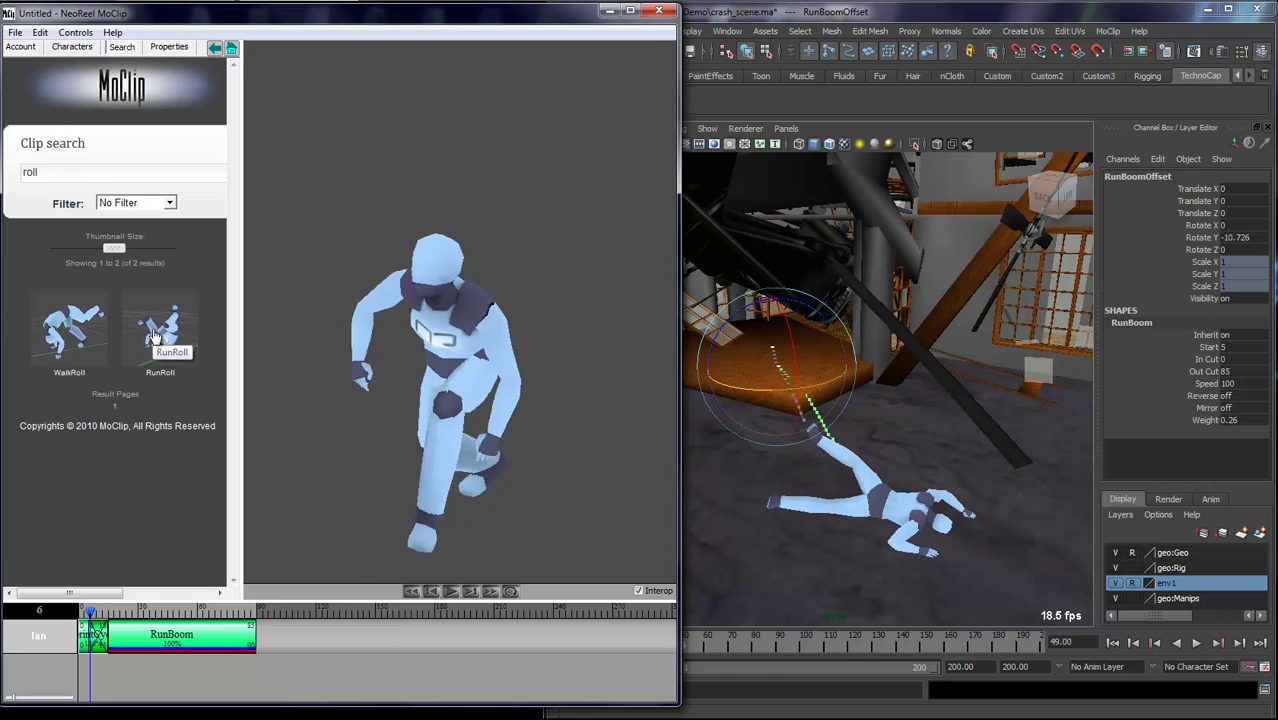
pyautogui.doubleClick(155, 338)
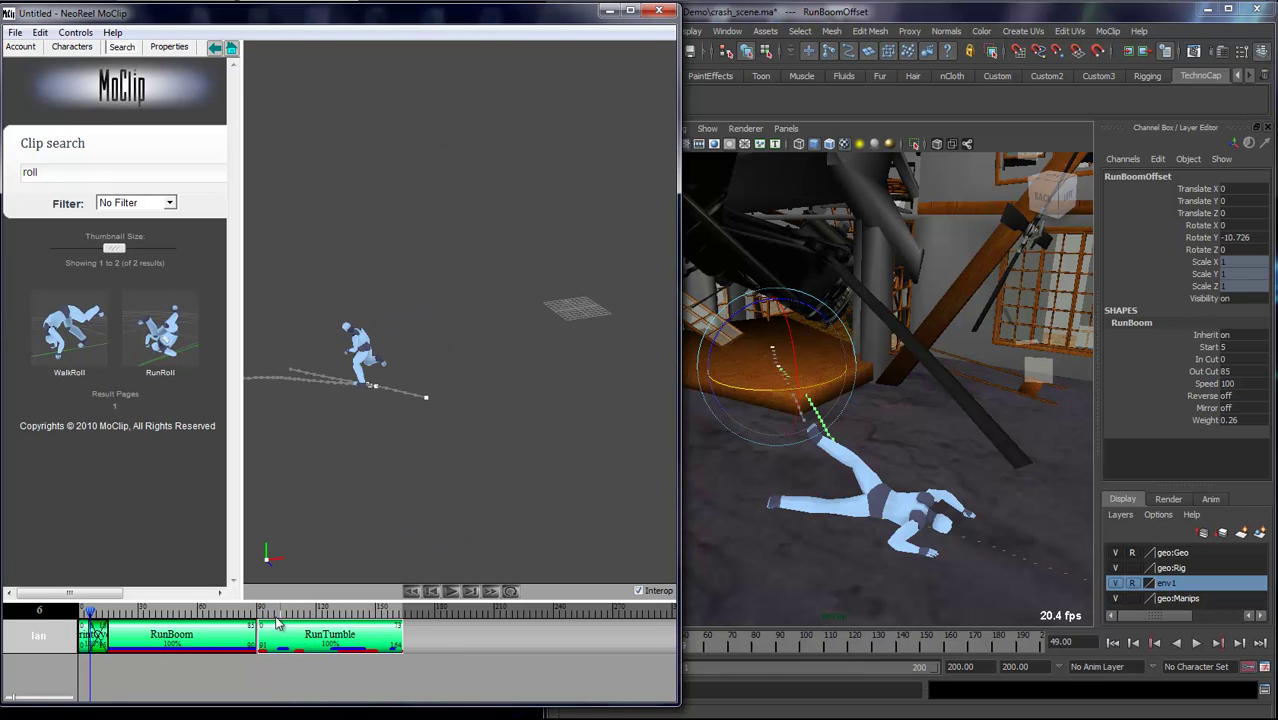
# Step: Scrub the RunTumble clip to find the start of the roll and trim its beginning to clip frame 23
pyautogui.moveTo(275, 617); pyautogui.dragTo(292, 617)
pyautogui.keyDown('alt'); pyautogui.moveTo(432, 425); pyautogui.dragTo(600, 412, button='middle'); pyautogui.keyUp('alt')
pyautogui.keyDown('alt'); pyautogui.moveTo(600, 412); pyautogui.dragTo(478, 425, button='right'); pyautogui.keyUp('alt')
pyautogui.keyDown('alt'); pyautogui.moveTo(478, 425); pyautogui.dragTo(511, 417); pyautogui.keyUp('alt')
pyautogui.moveTo(511, 424); pyautogui.dragTo(500, 432, button='middle')
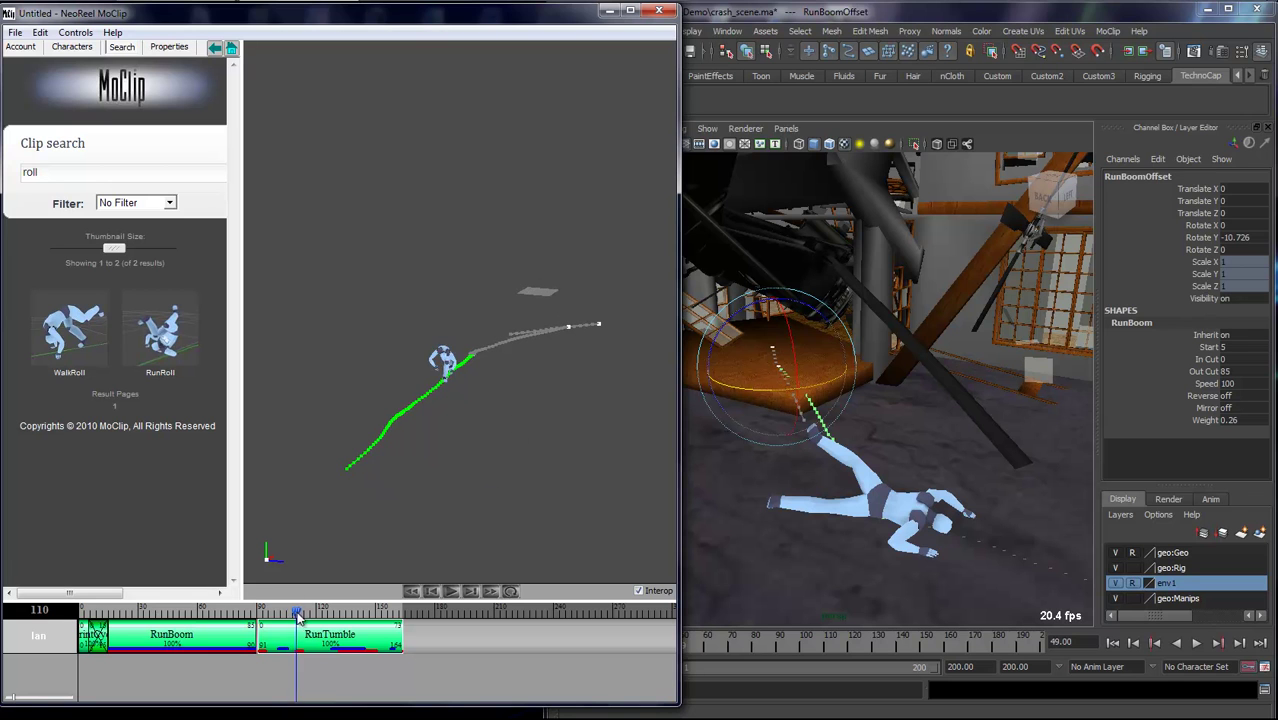
pyautogui.moveTo(310, 618); pyautogui.dragTo(318, 620)
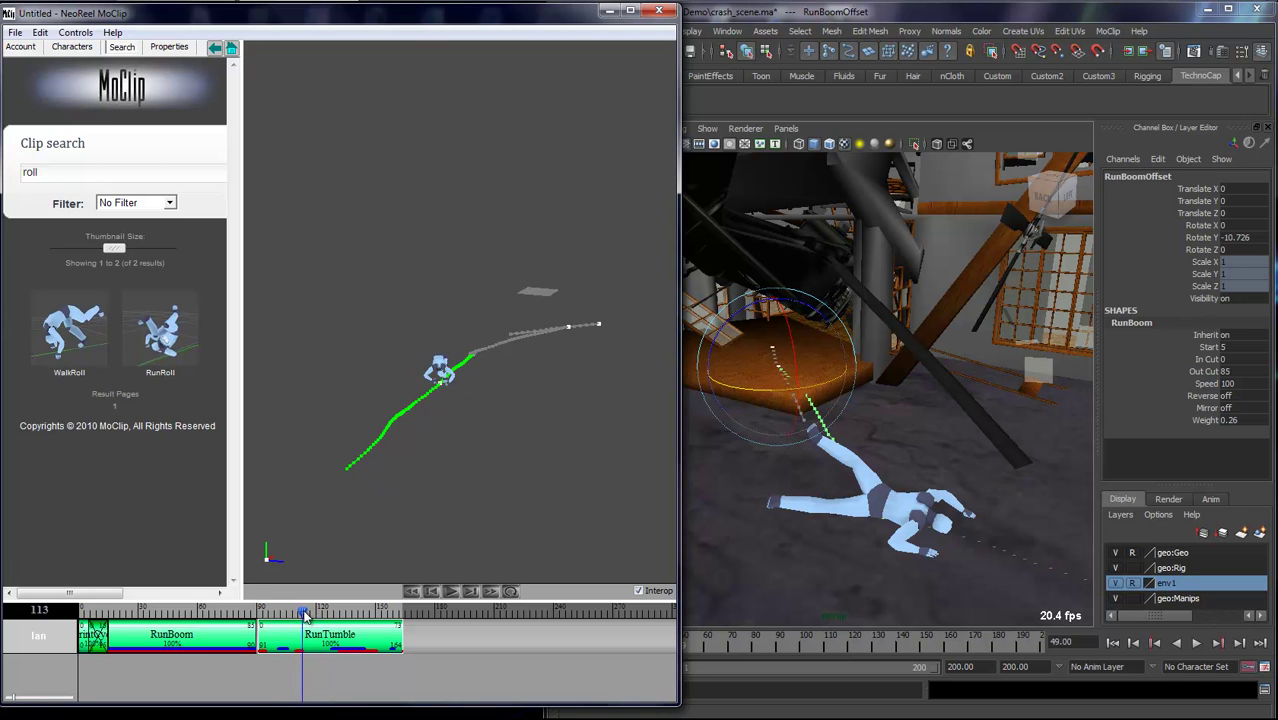
pyautogui.moveTo(427, 490); pyautogui.dragTo(422, 452, button='middle')
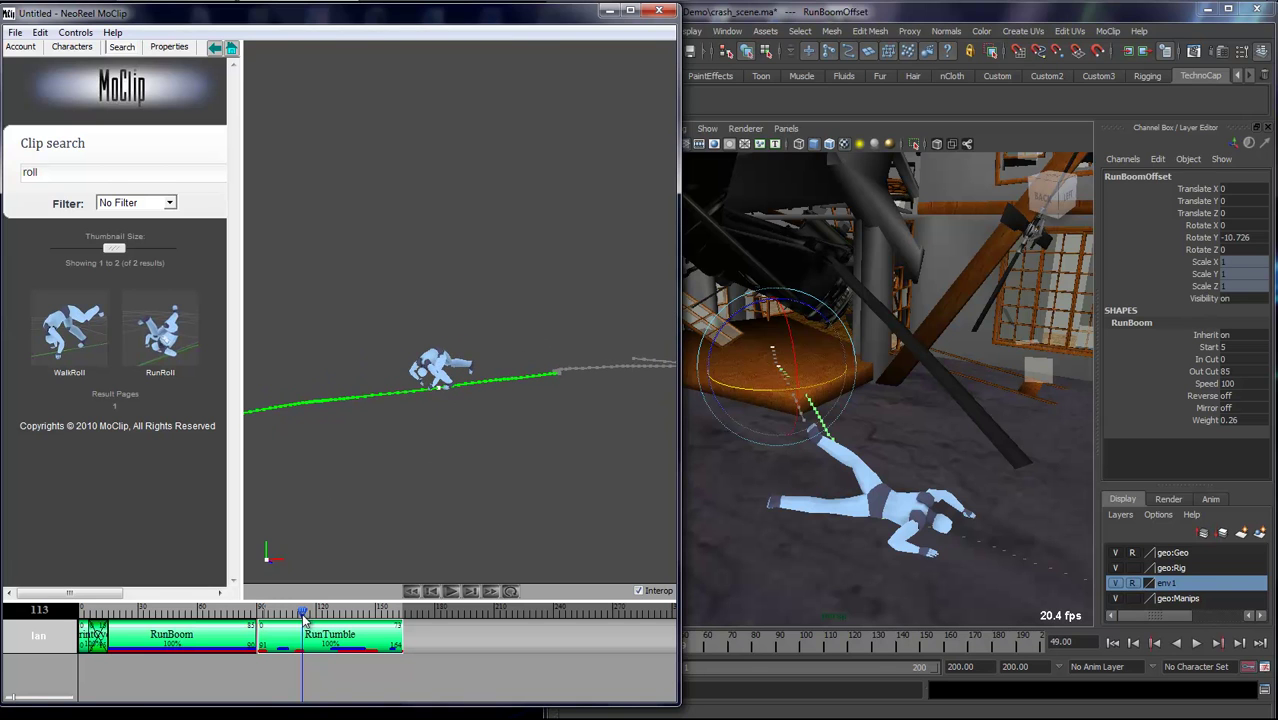
pyautogui.moveTo(303, 618); pyautogui.dragTo(131, 597)
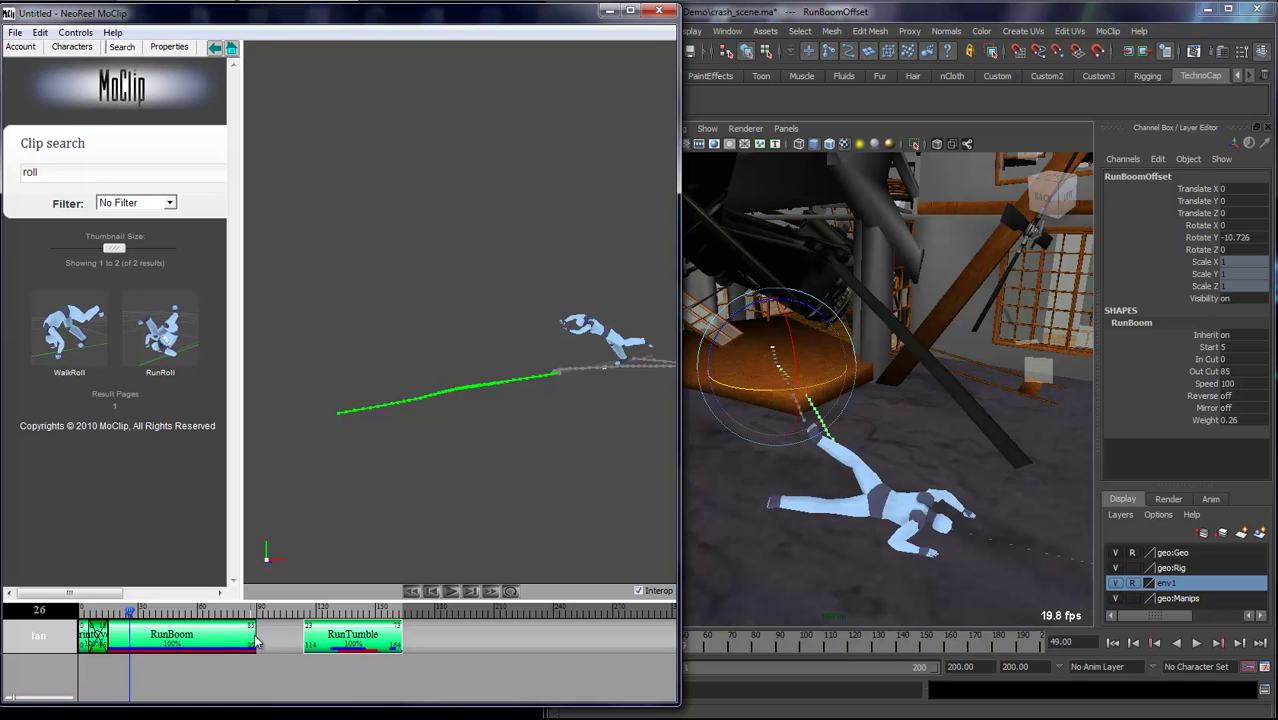
# Step: Trim the RunBoom clip's end to an Out Cut of 29 and move RunTumble forward to overlap and blend with it
pyautogui.moveTo(251, 635); pyautogui.dragTo(143, 636)
pyautogui.moveTo(318, 644); pyautogui.dragTo(162, 641)
pyautogui.moveTo(15, 697); pyautogui.dragTo(10, 697)
pyautogui.moveTo(196, 613); pyautogui.dragTo(499, 662)
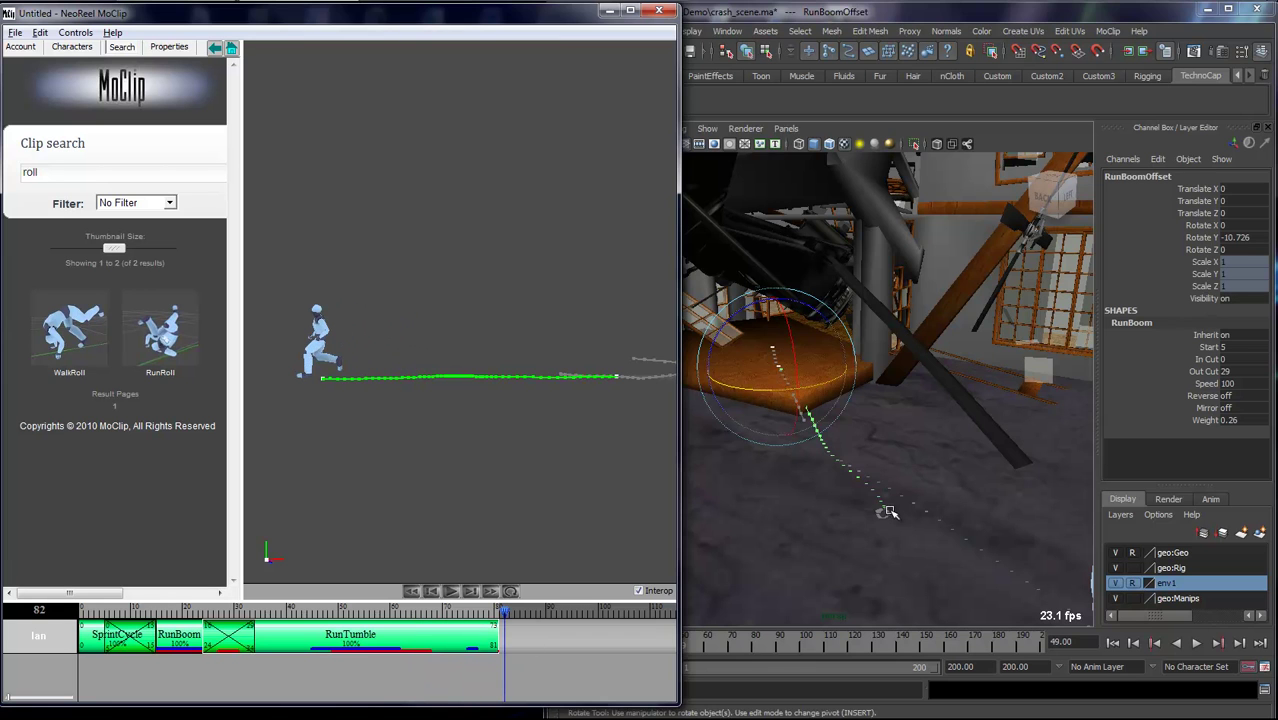
# Step: In Maya, play and scrub the crash scene to frame 65 to check the dive, roll and run-off
pyautogui.keyDown('alt'); pyautogui.moveTo(820, 485); pyautogui.dragTo(884, 484); pyautogui.keyUp('alt')
pyautogui.keyDown('alt'); pyautogui.moveTo(884, 484); pyautogui.dragTo(833, 499, button='middle'); pyautogui.keyUp('alt')
pyautogui.keyDown('alt'); pyautogui.moveTo(833, 499); pyautogui.dragTo(793, 552); pyautogui.keyUp('alt')
pyautogui.moveTo(670, 648); pyautogui.dragTo(628, 655)
pyautogui.keyDown('alt'); pyautogui.moveTo(738, 529); pyautogui.dragTo(759, 564, button='middle'); pyautogui.keyUp('alt')
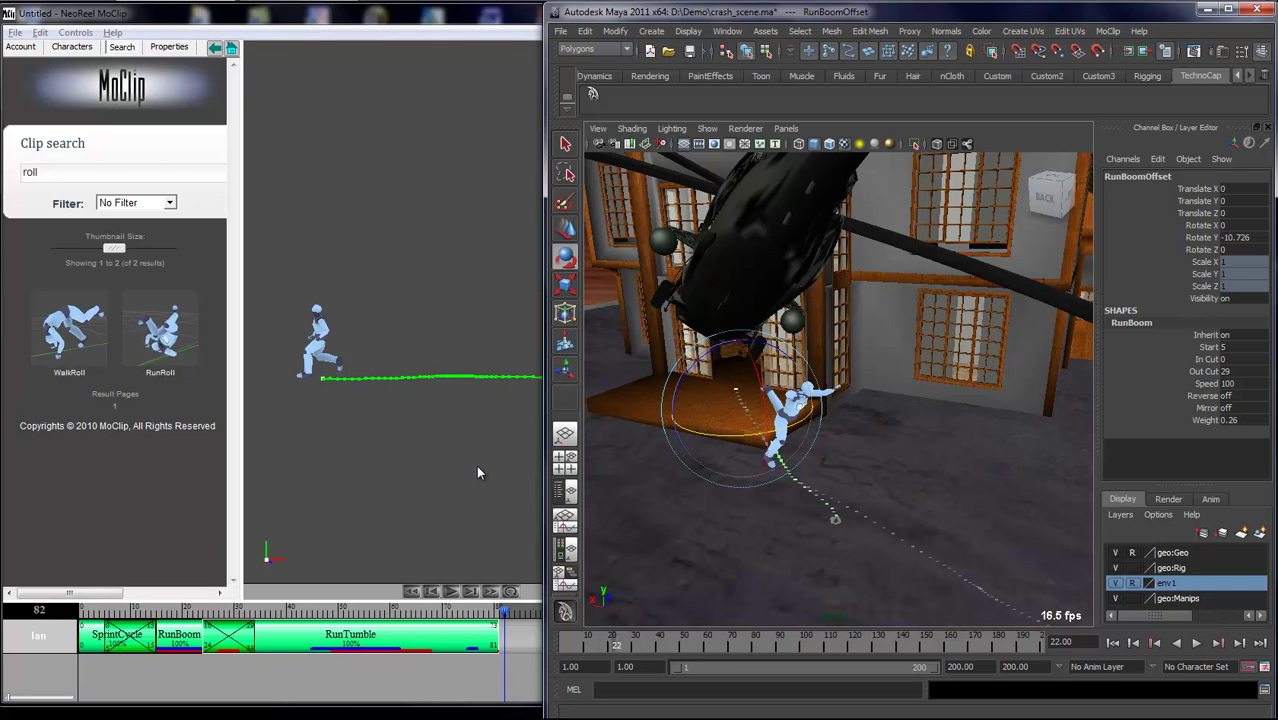
pyautogui.moveTo(827, 514)
pyautogui.keyDown('alt'); pyautogui.mouseDown(button='middle')
pyautogui.moveTo(844, 503)
pyautogui.moveTo(833, 500)
pyautogui.mouseUp(button='middle'); pyautogui.keyUp('alt')
pyautogui.hotkey('alt', 'v')
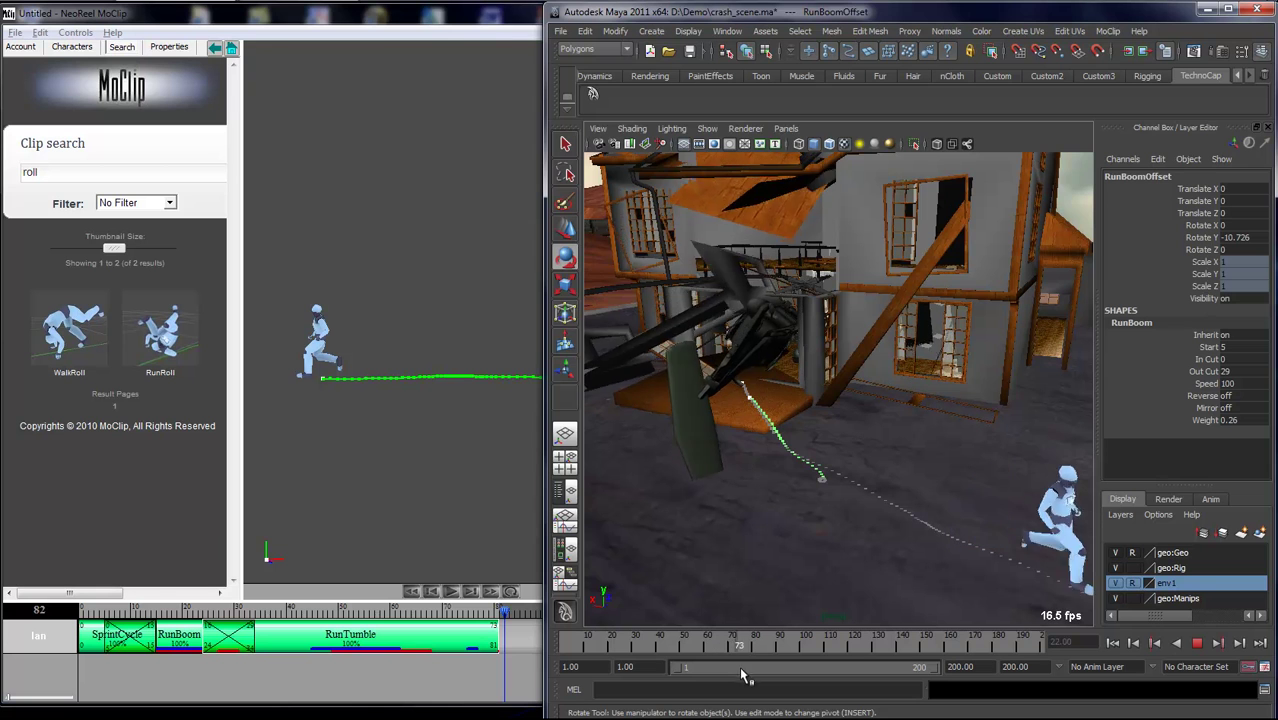
pyautogui.moveTo(742, 672); pyautogui.dragTo(720, 670)
pyautogui.keyDown('alt'); pyautogui.moveTo(796, 536); pyautogui.dragTo(780, 542); pyautogui.keyUp('alt')
# Step: Open the MoClip account page and save the animation as demo.nrm in the Demo folder, replacing the existing file
pyautogui.click(36, 48)
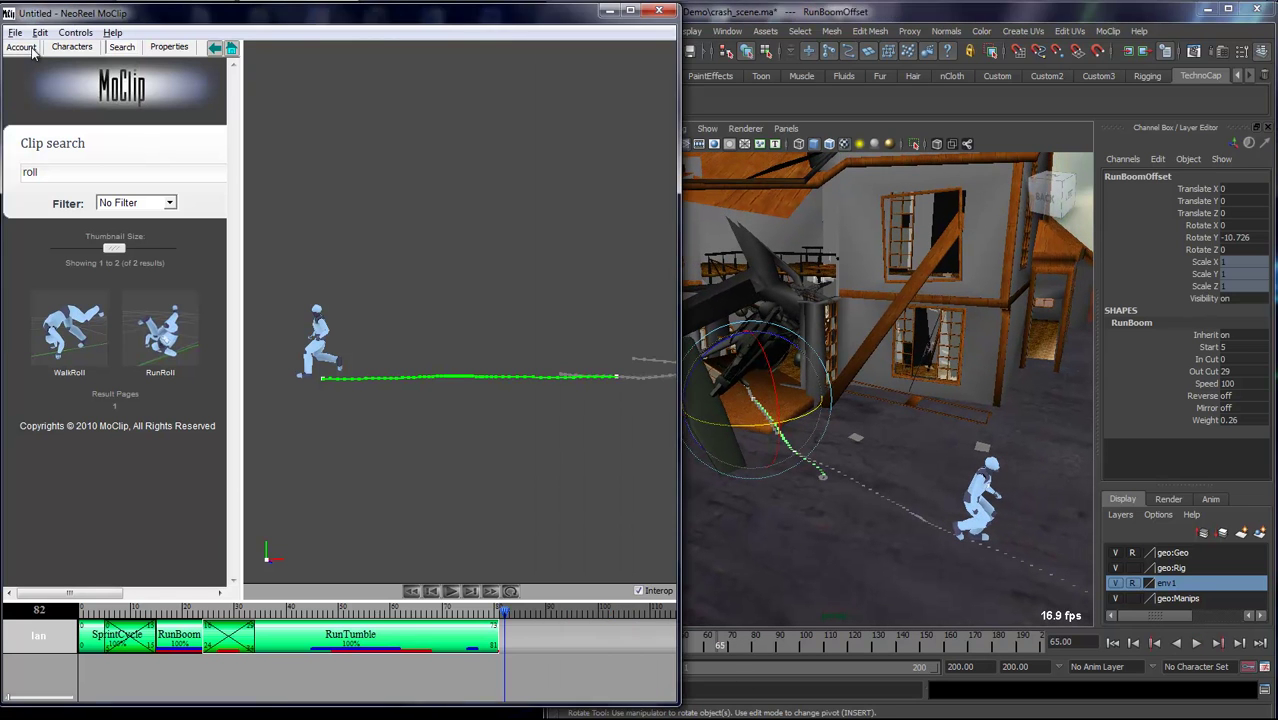
pyautogui.click(15, 32)
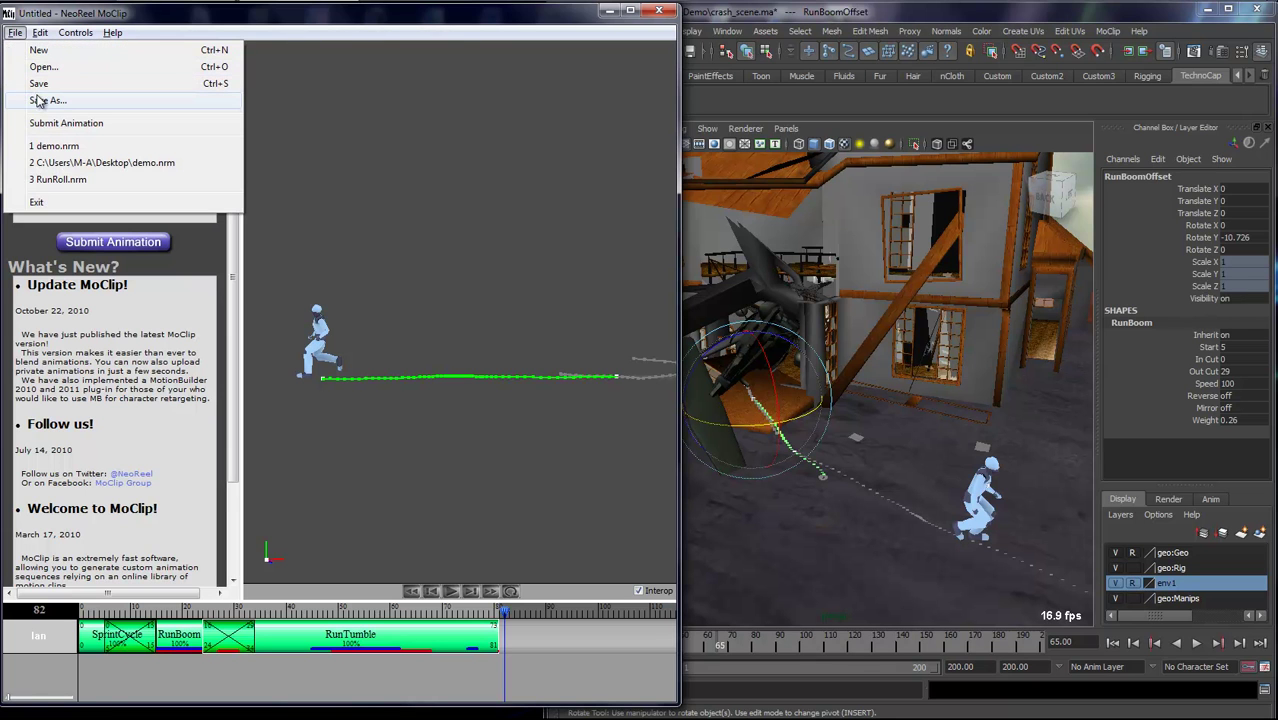
pyautogui.click(1004, 129)
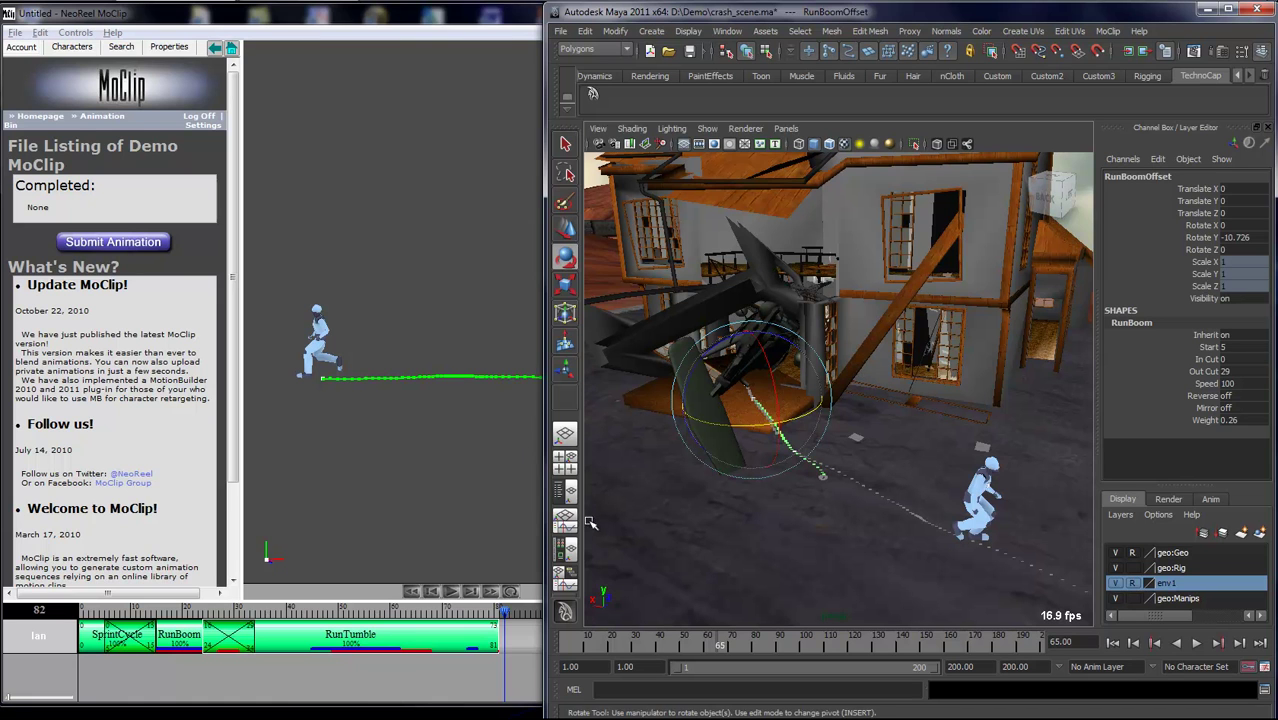
pyautogui.click(13, 33)
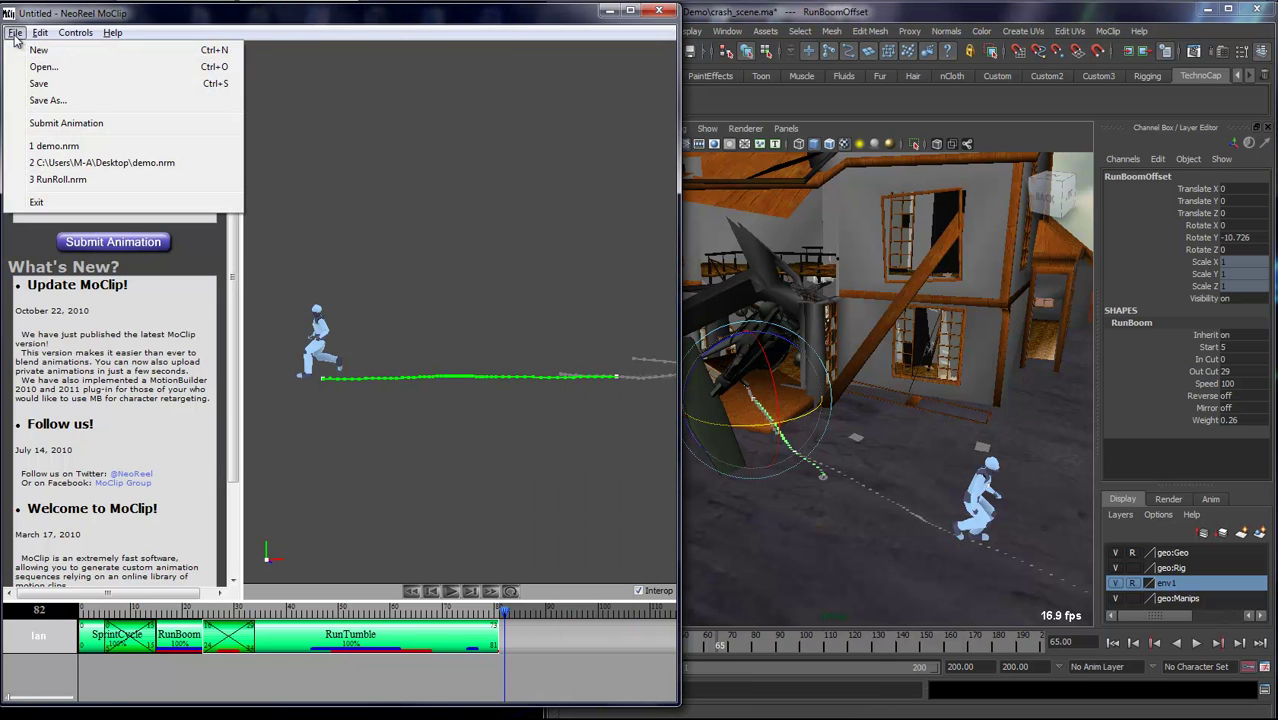
pyautogui.click(42, 101)
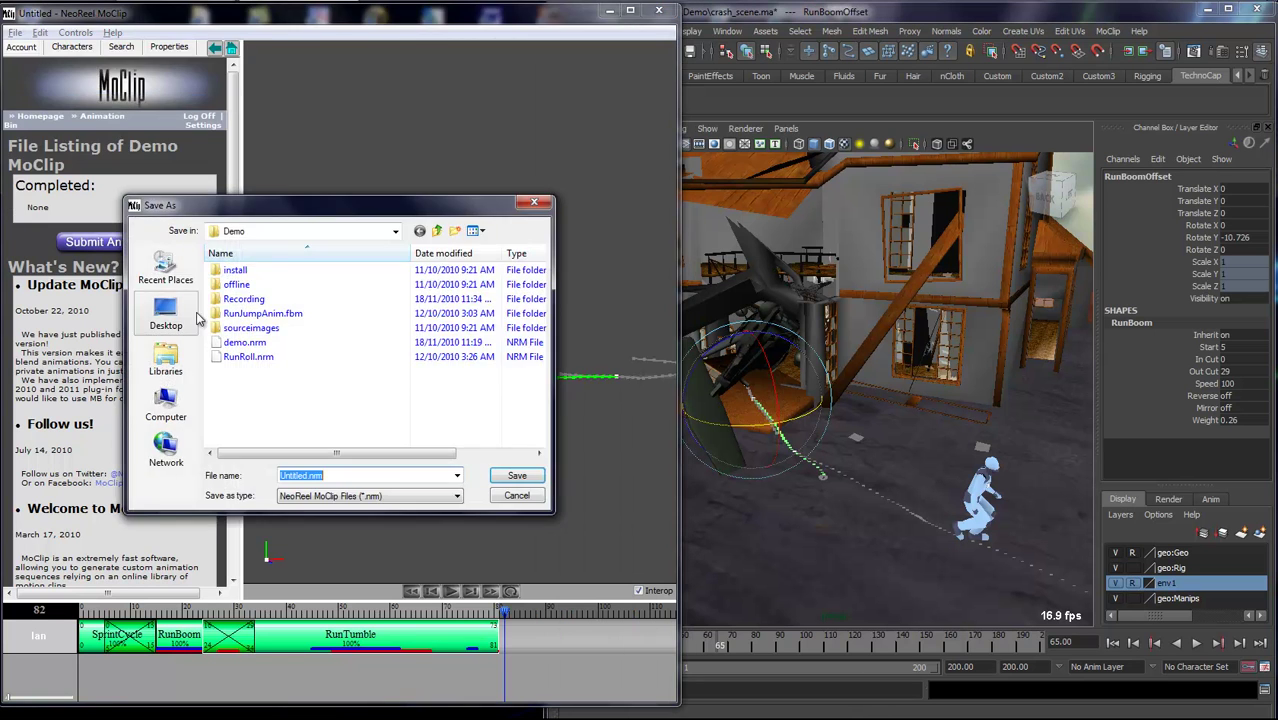
pyautogui.doubleClick(244, 342)
pyautogui.click(666, 371)
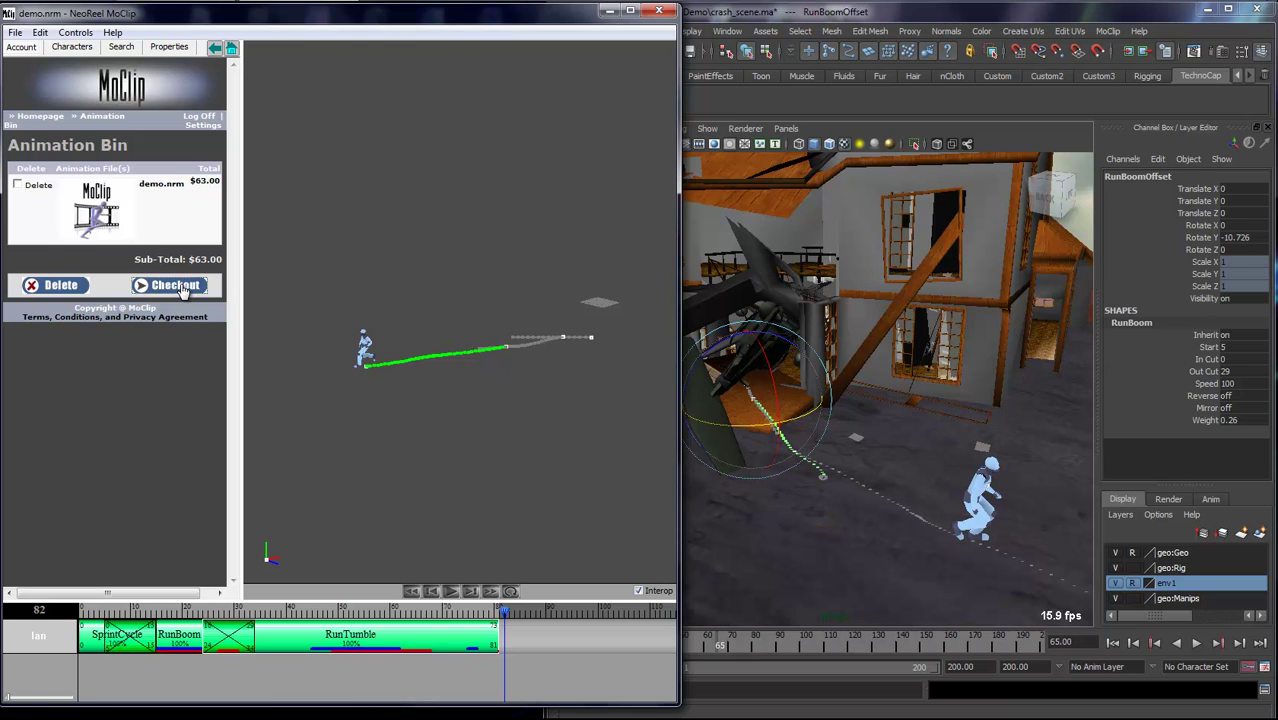
# Step: Check out the submitted demo.nrm animation and confirm the order
pyautogui.click(184, 289)
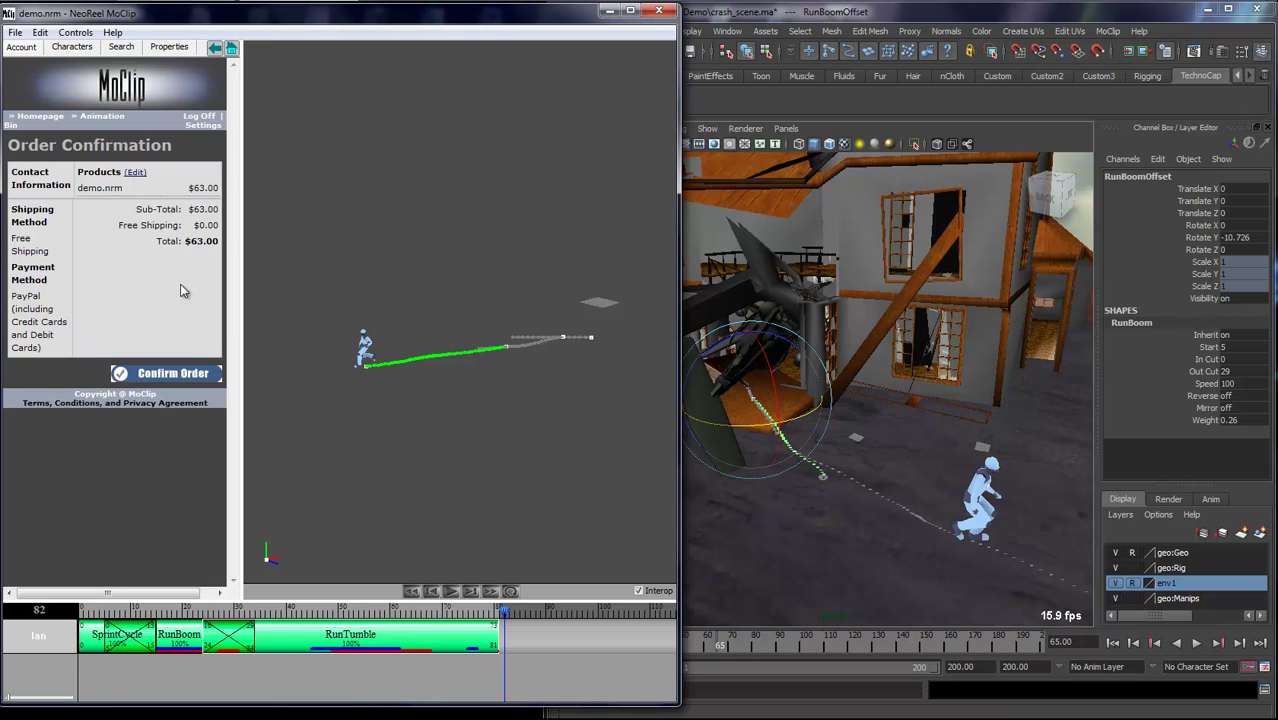
pyautogui.click(178, 374)
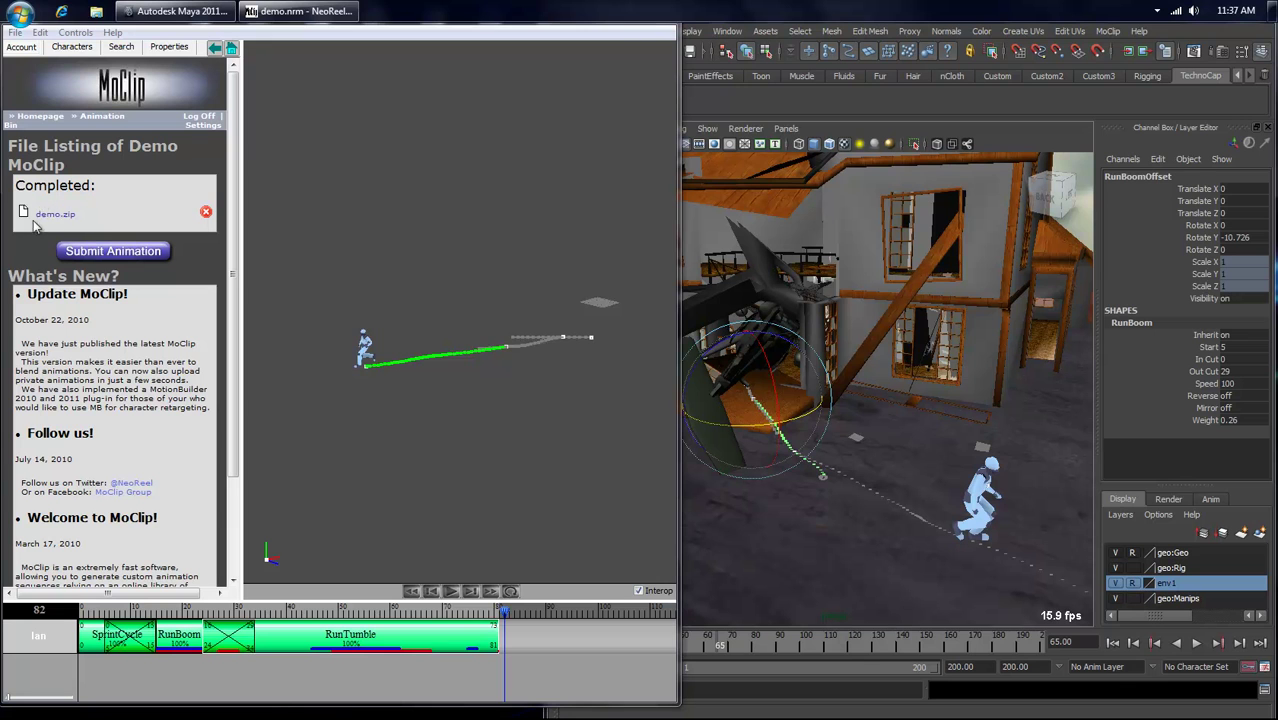
# Step: Download the completed demo.zip to the Desktop and minimize MoClip to reveal it
pyautogui.click(54, 215)
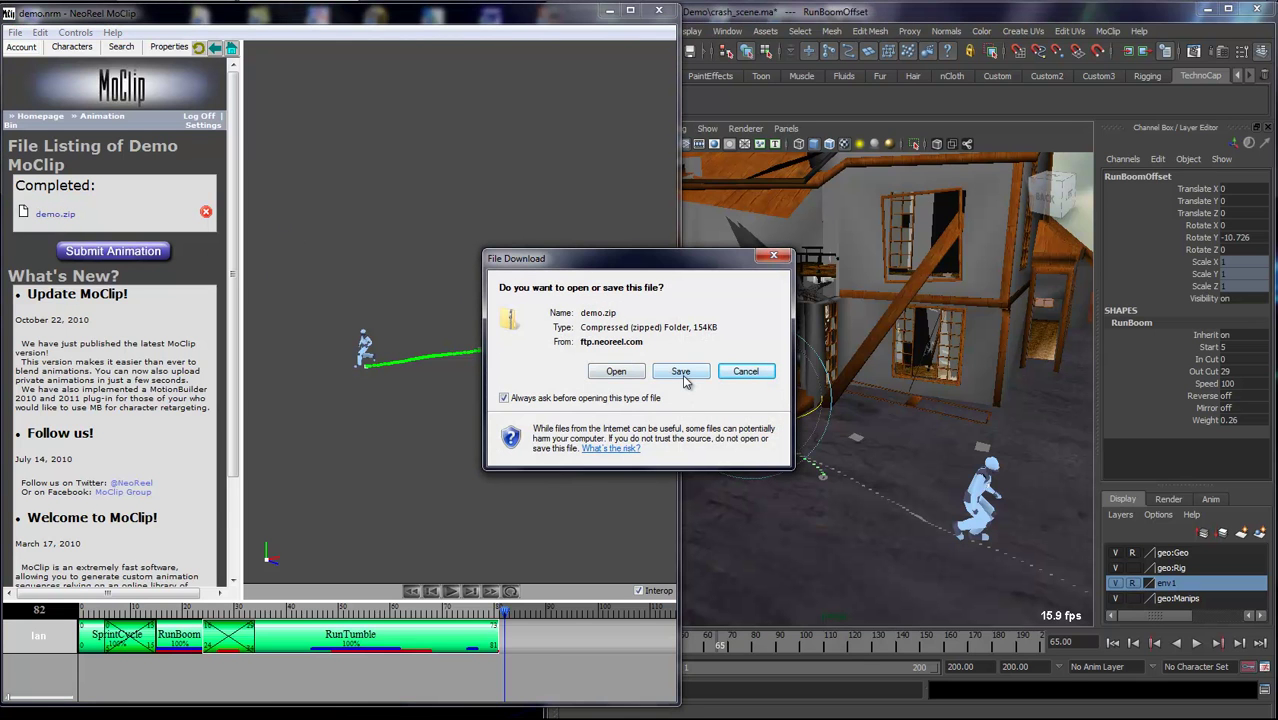
pyautogui.click(680, 372)
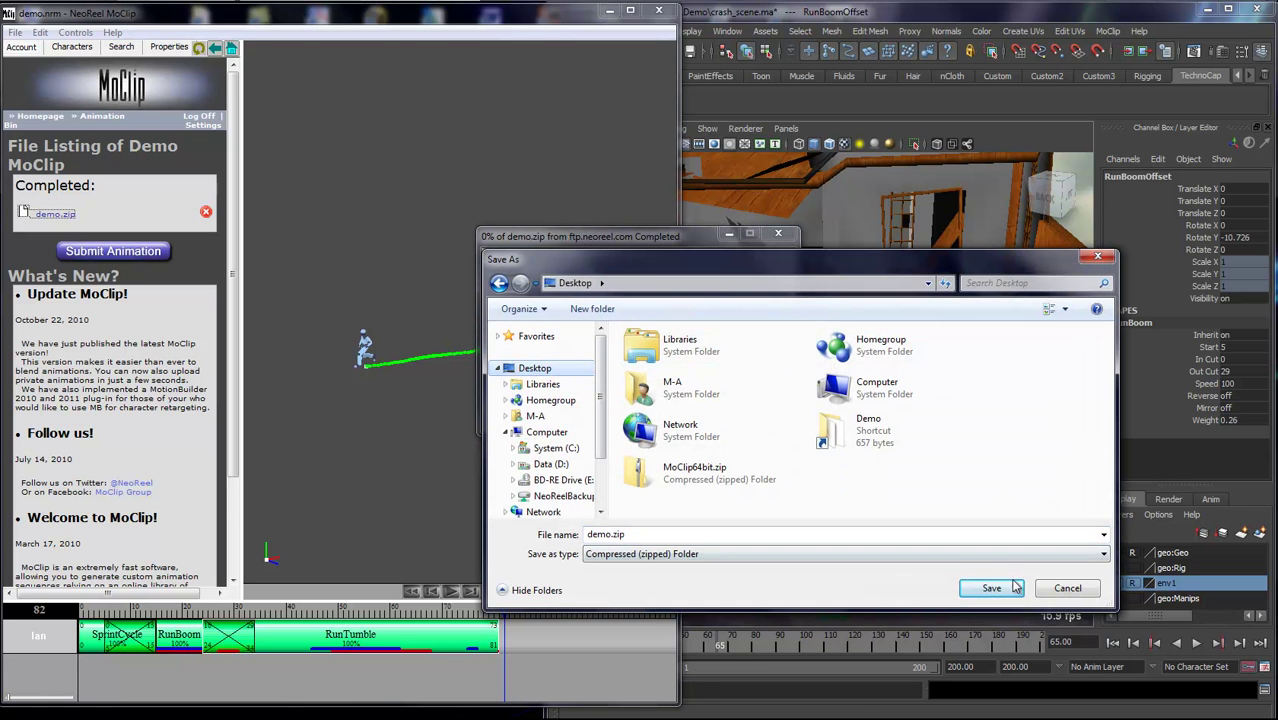
pyautogui.click(988, 589)
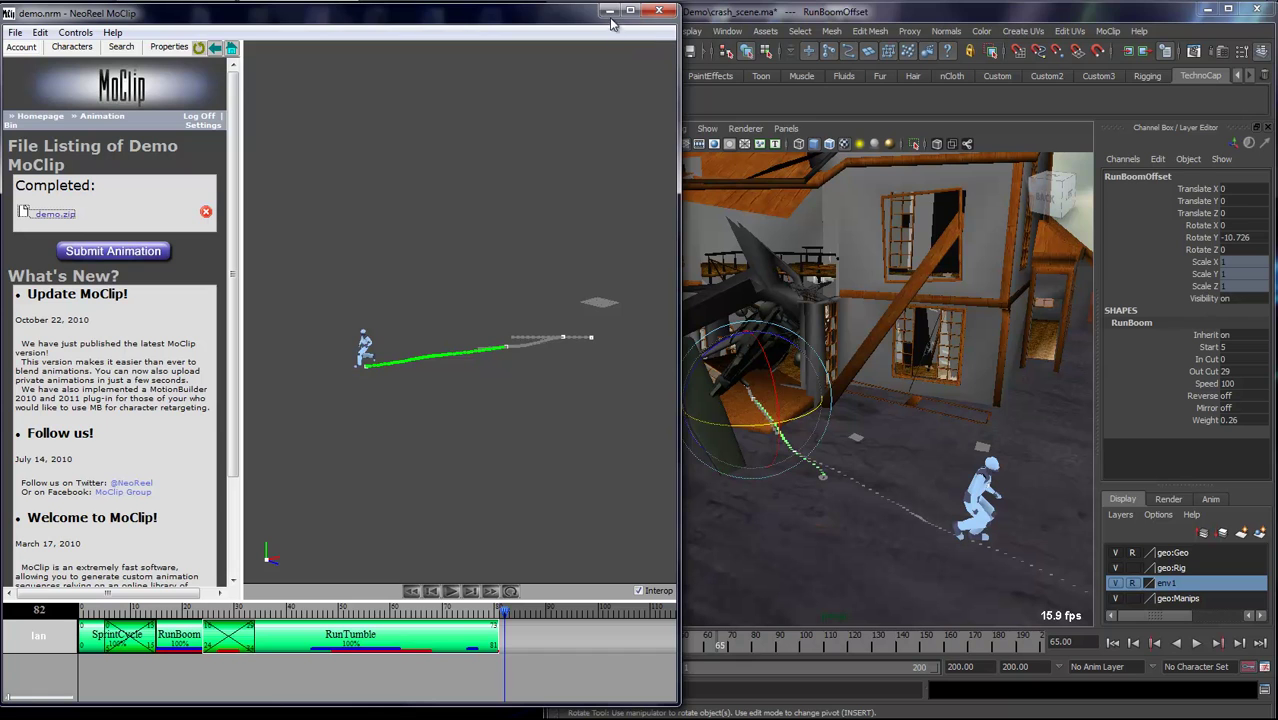
pyautogui.click(610, 12)
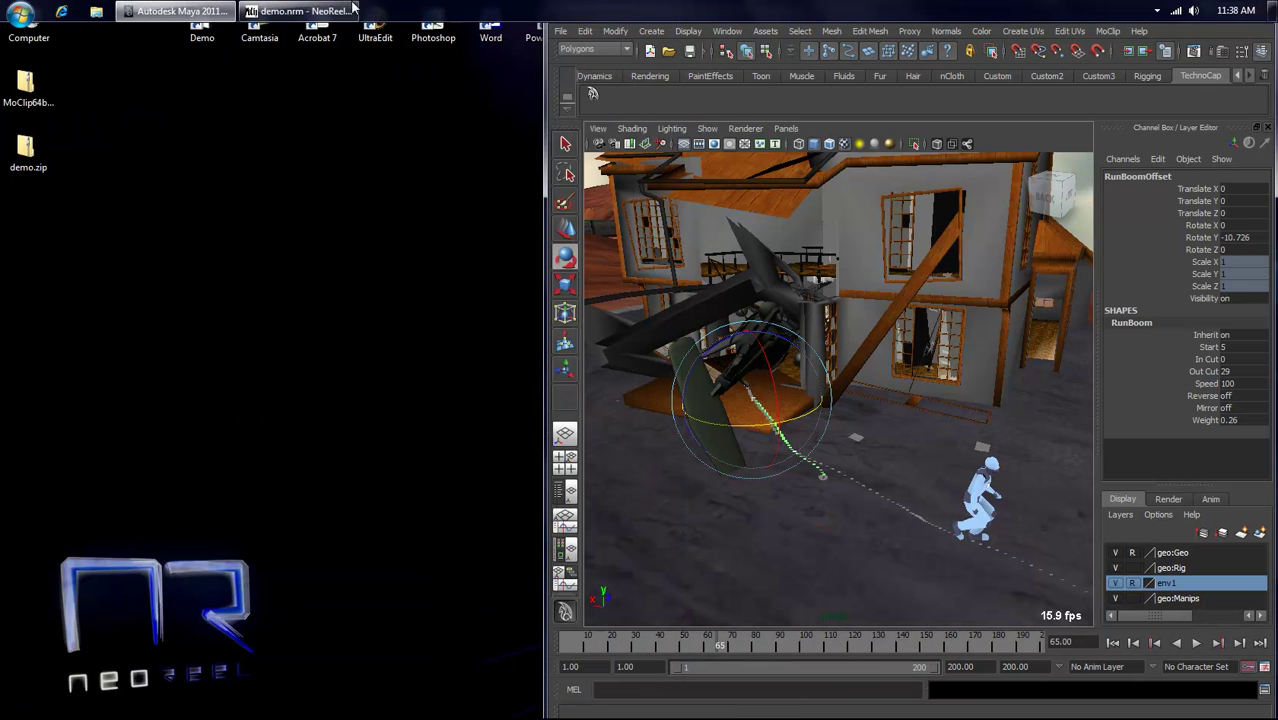
# Step: Restore MoClip and delete demo.zip from the server's completed files, confirming the deletion
pyautogui.click(325, 10)
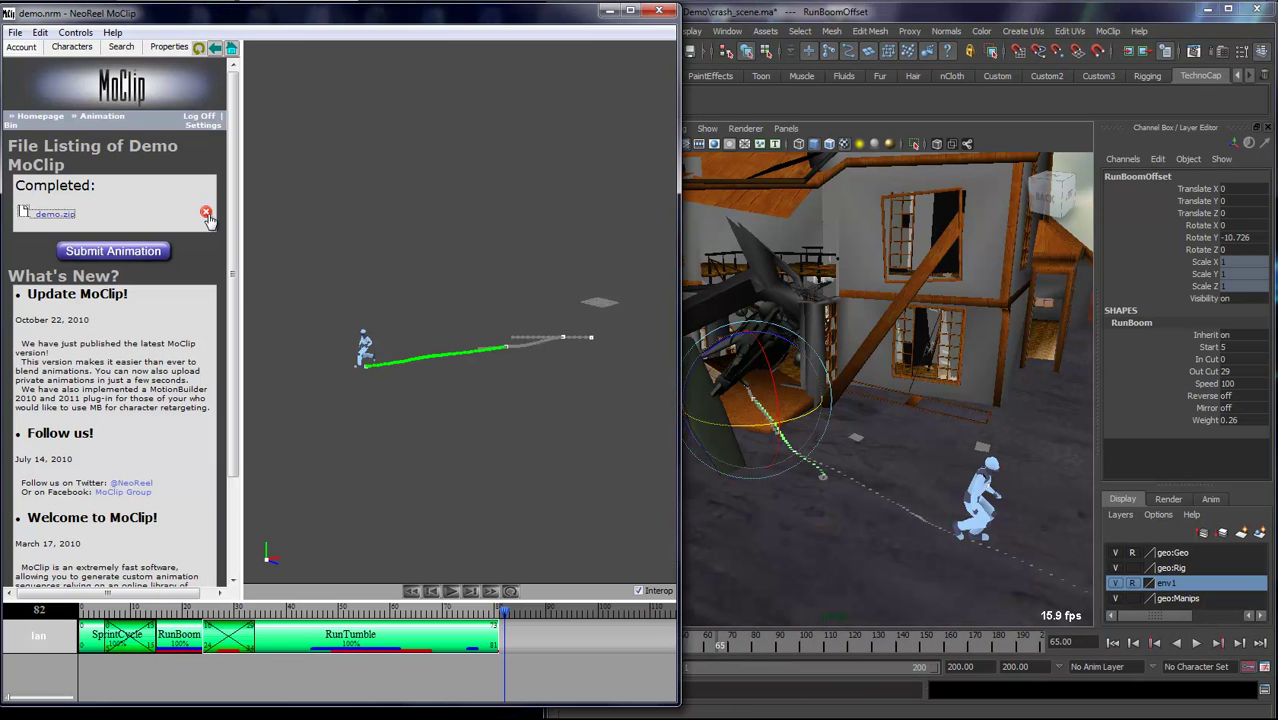
pyautogui.click(206, 213)
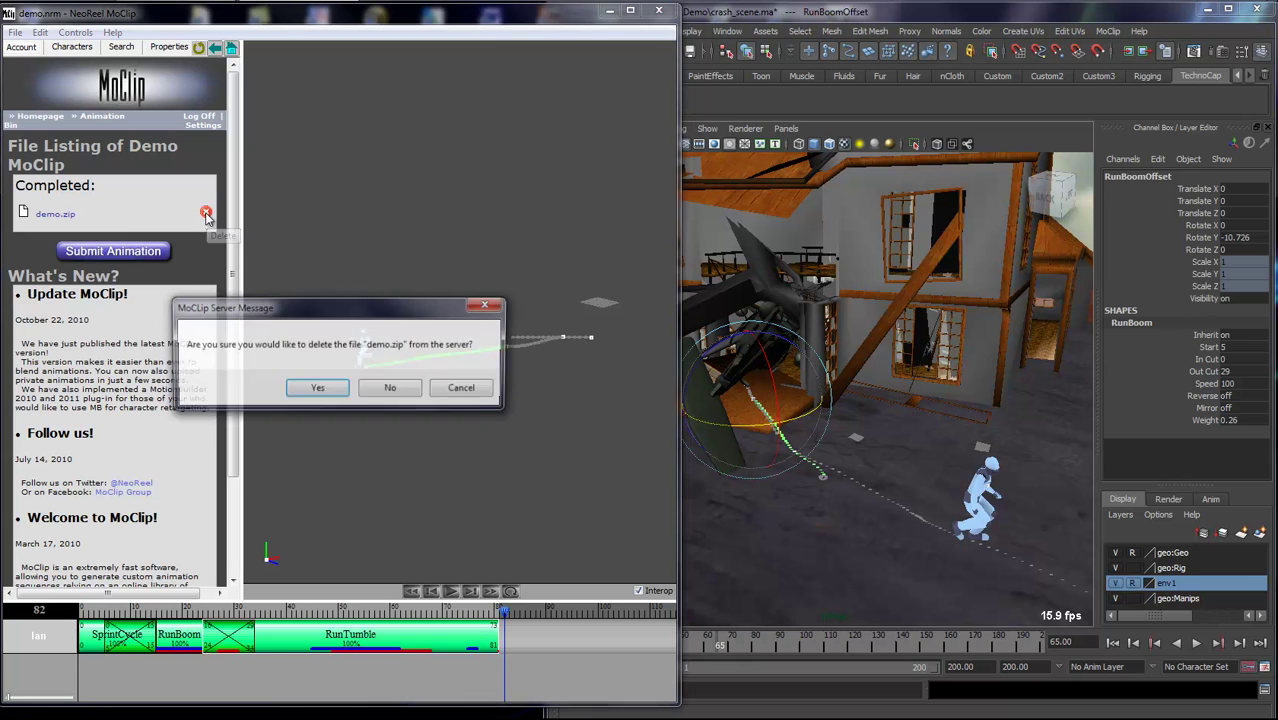
pyautogui.click(316, 392)
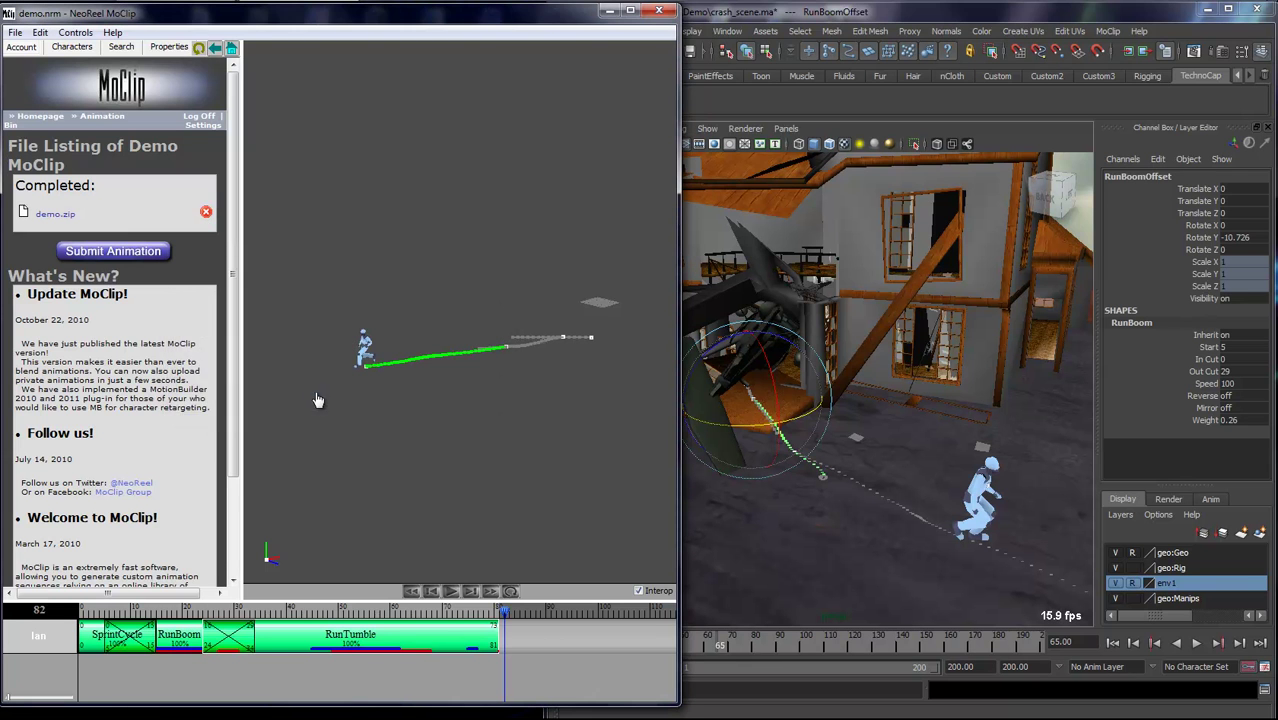
# Step: Minimize MoClip, open demo.zip and copy demo.nrm and demo_Ian_ResultScene.fbx to the Desktop, closing the archive window
pyautogui.click(609, 10)
pyautogui.doubleClick(25, 148)
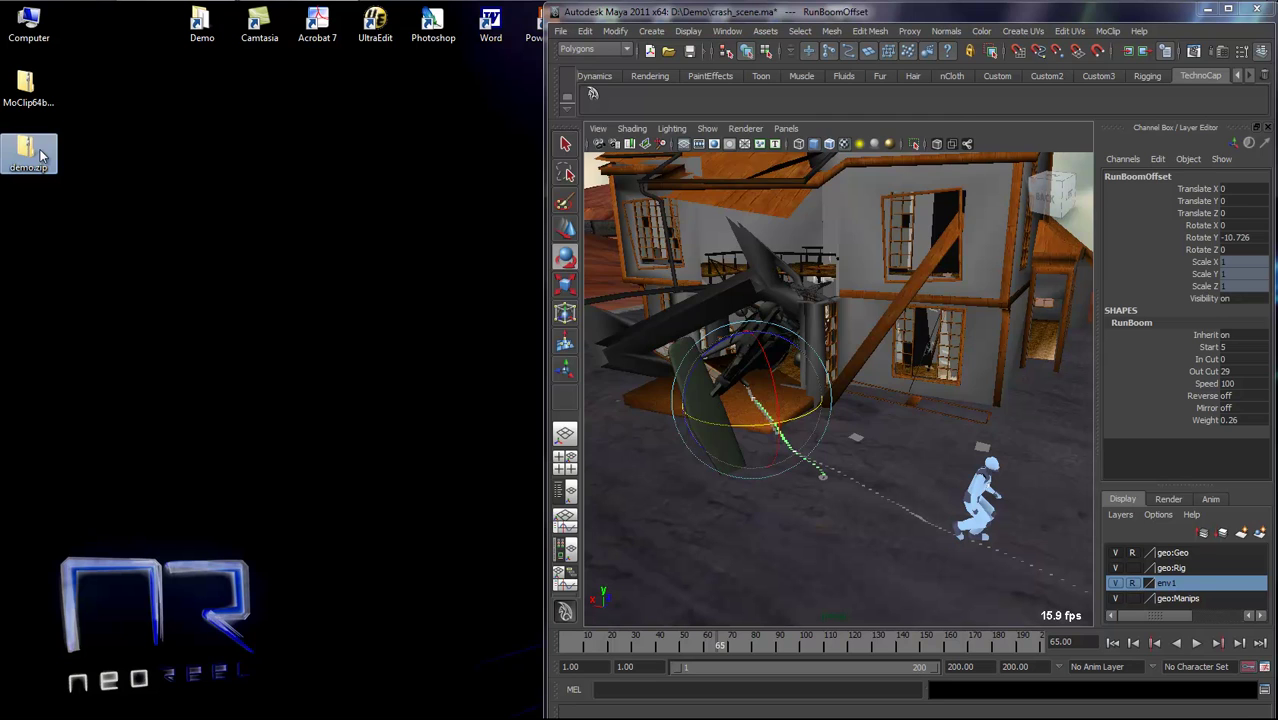
pyautogui.moveTo(483, 253); pyautogui.dragTo(73, 255)
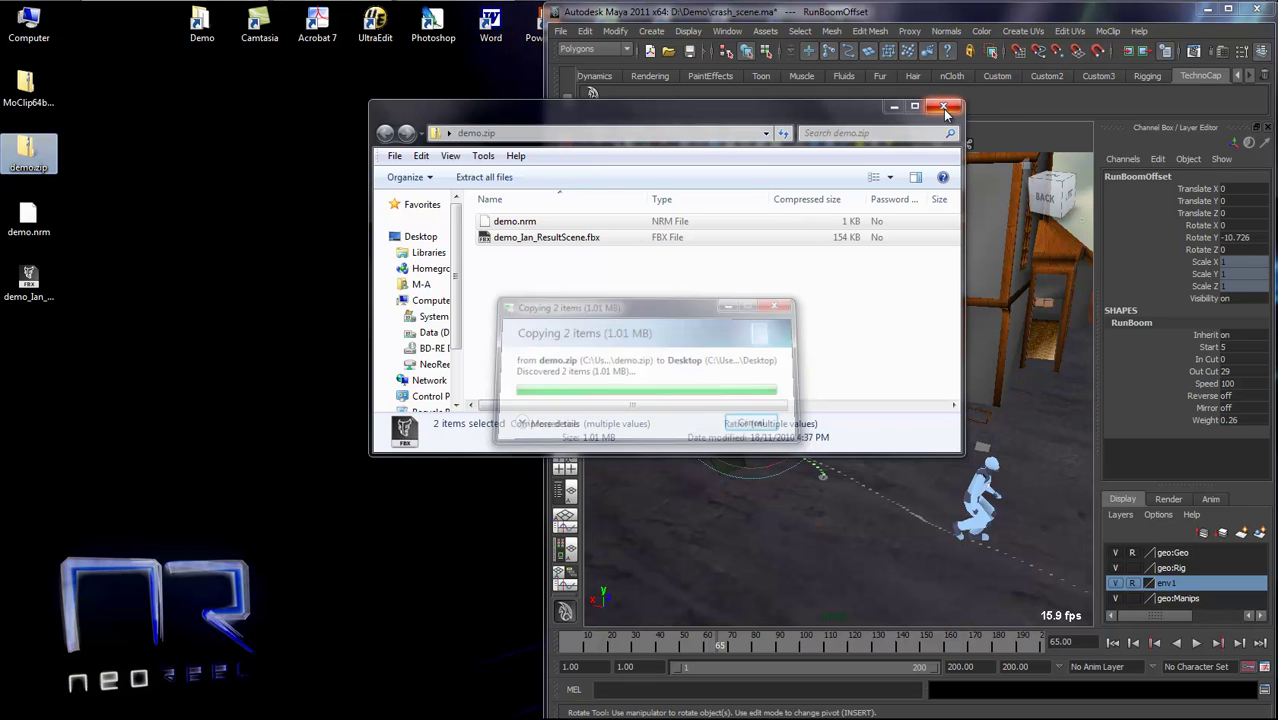
pyautogui.click(944, 110)
pyautogui.click(43, 228)
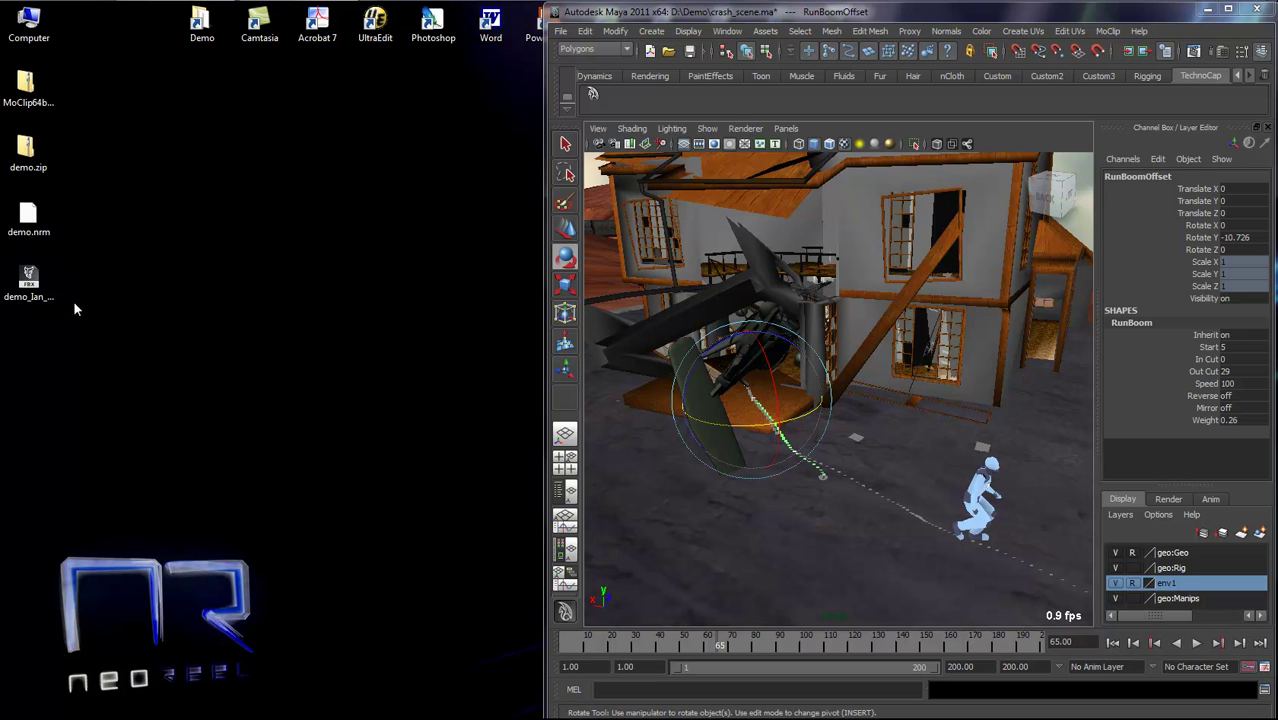
pyautogui.click(31, 280)
pyautogui.press('F2')
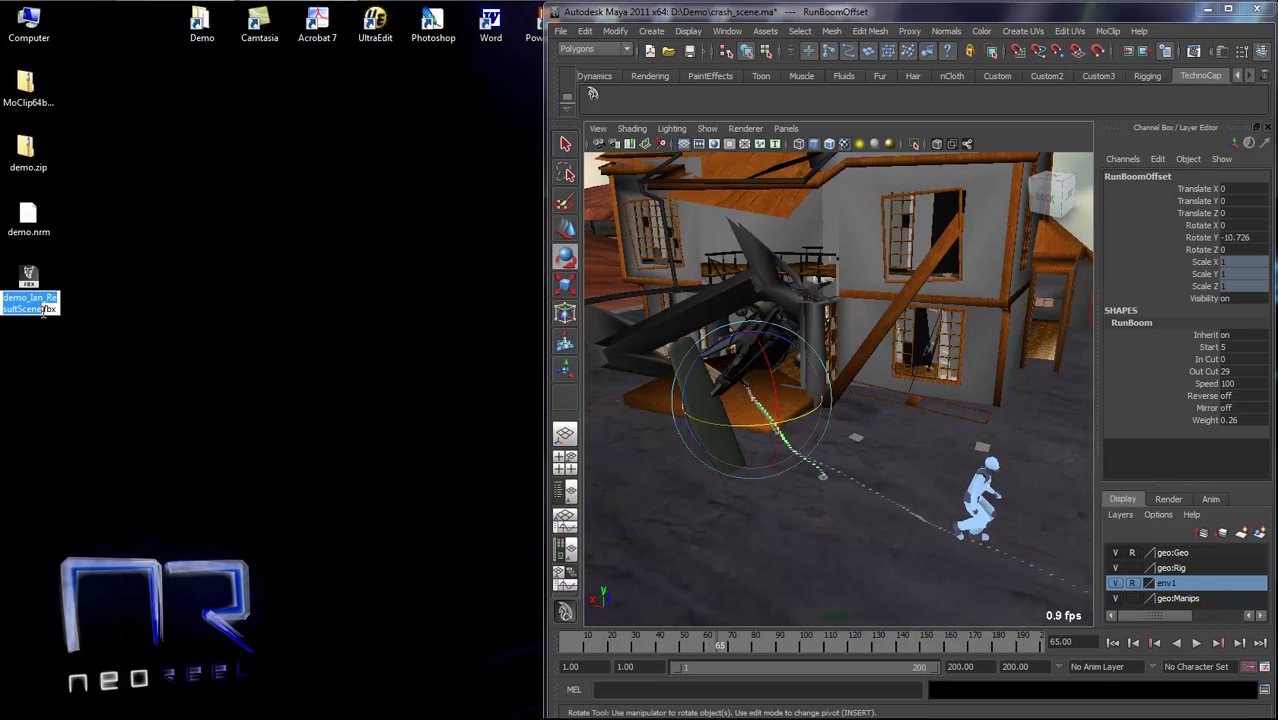
pyautogui.click(75, 327)
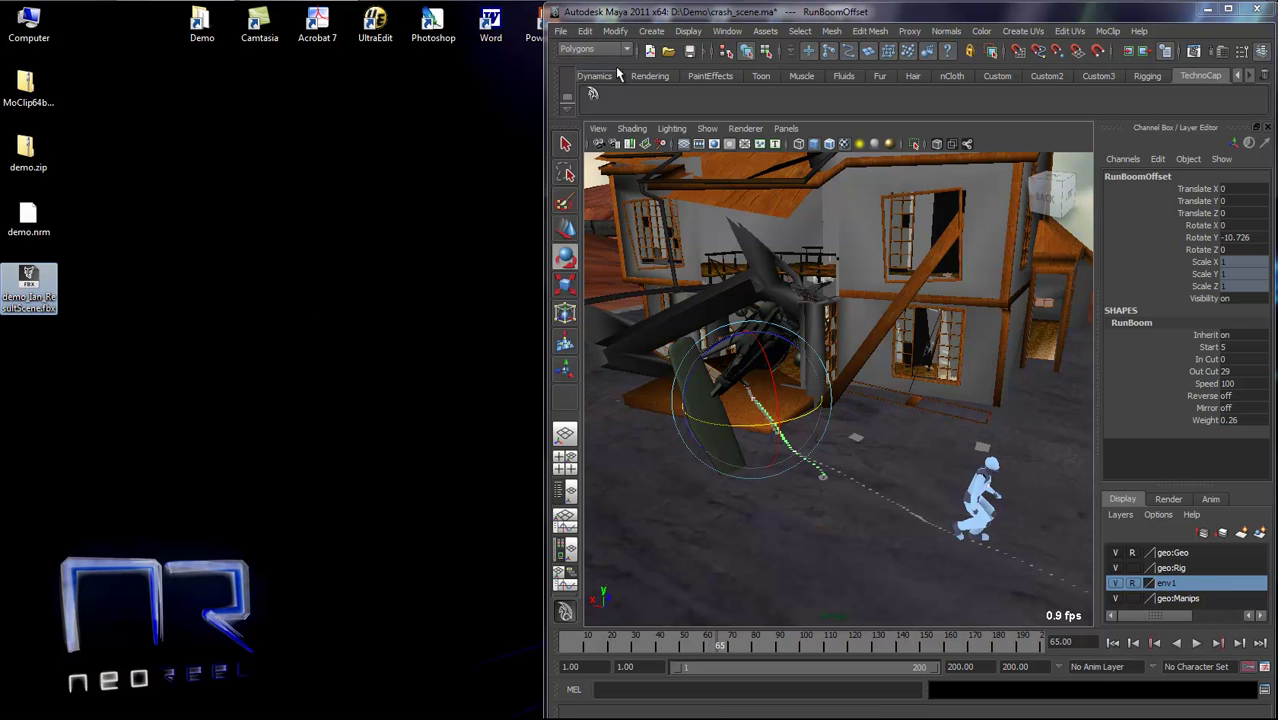
# Step: Maximize the Maya window and import the MoClip animation demo_Ian_ResultScene.fbx from the Desktop
pyautogui.doubleClick(628, 15)
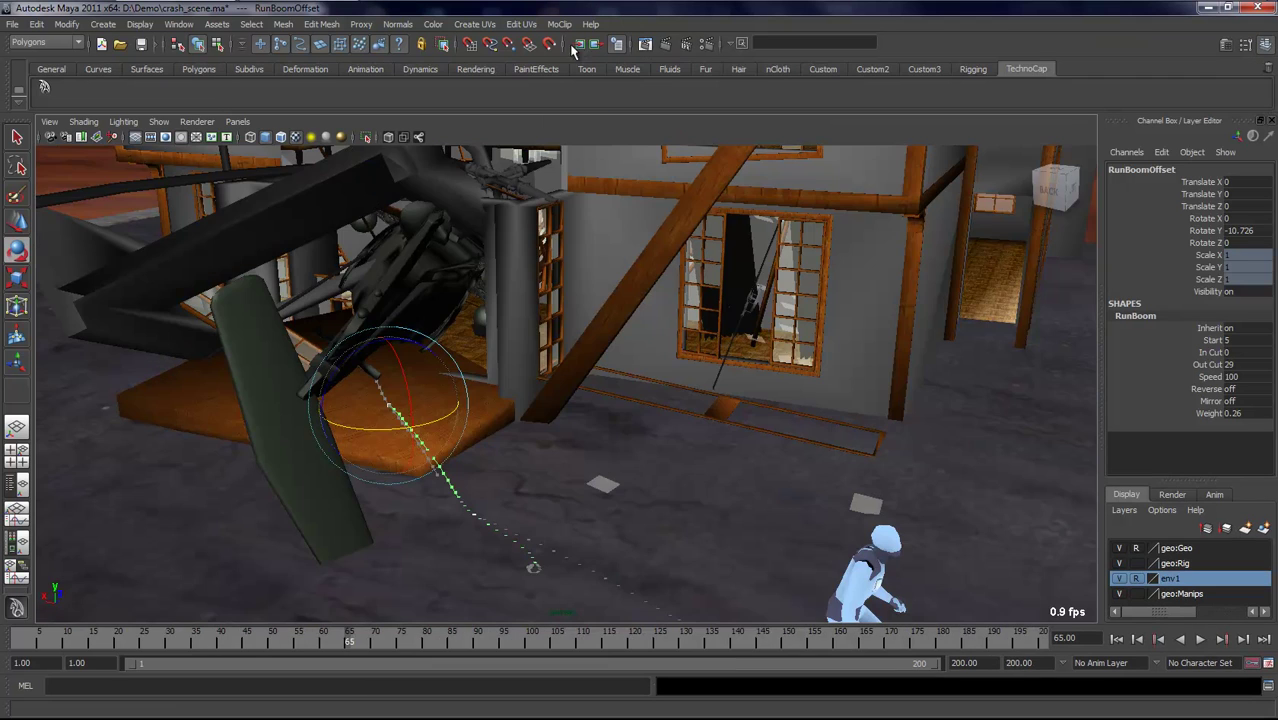
pyautogui.keyDown('alt'); pyautogui.moveTo(684, 375); pyautogui.dragTo(565, 392); pyautogui.keyUp('alt')
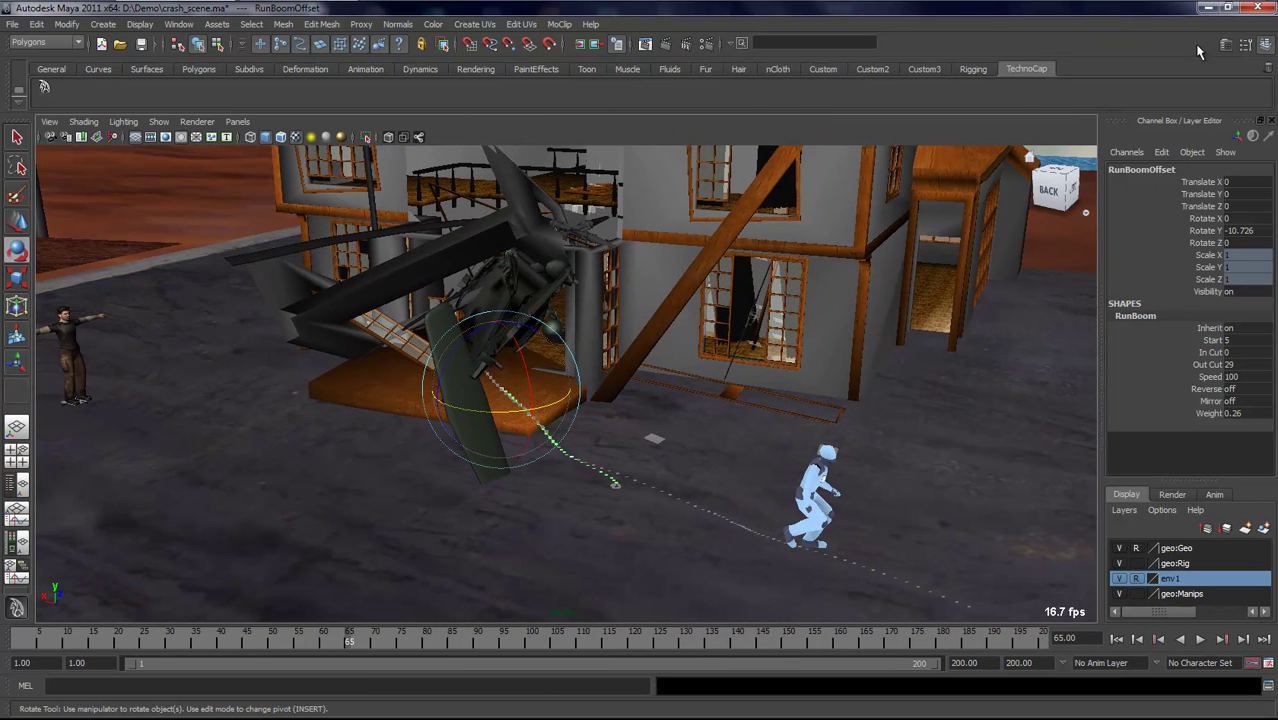
pyautogui.click(566, 25)
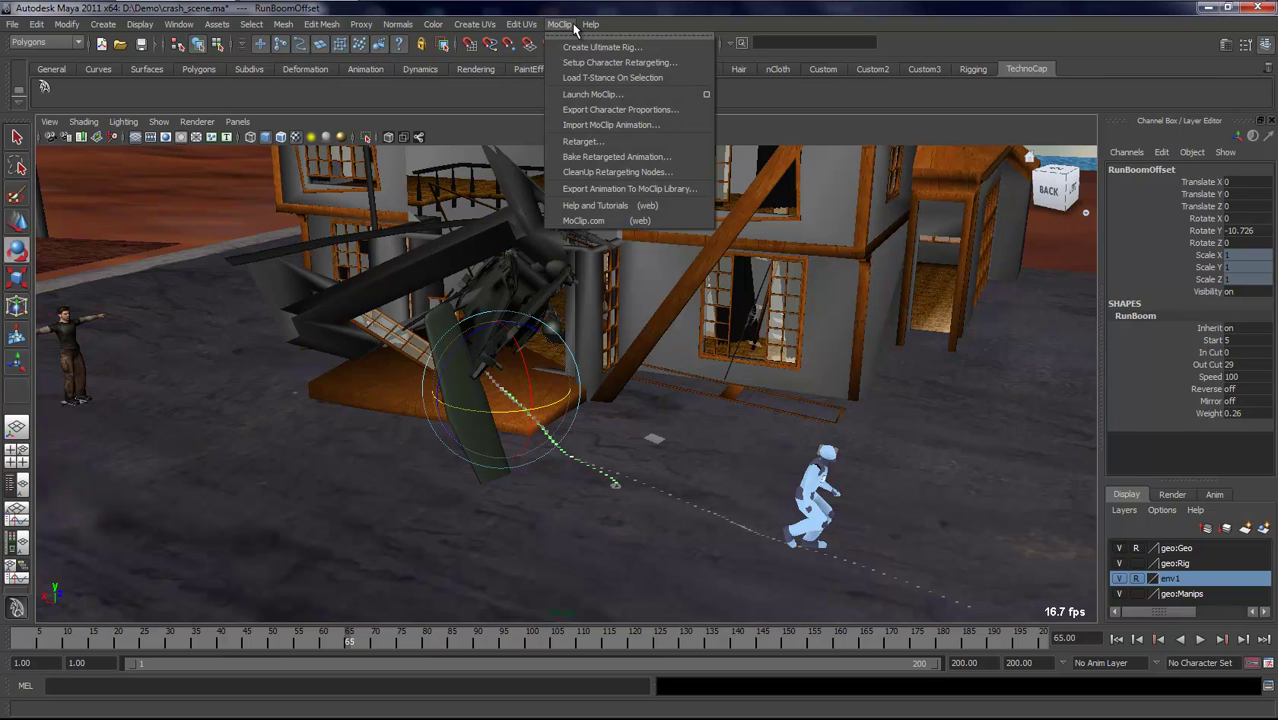
pyautogui.click(592, 125)
pyautogui.click(212, 156)
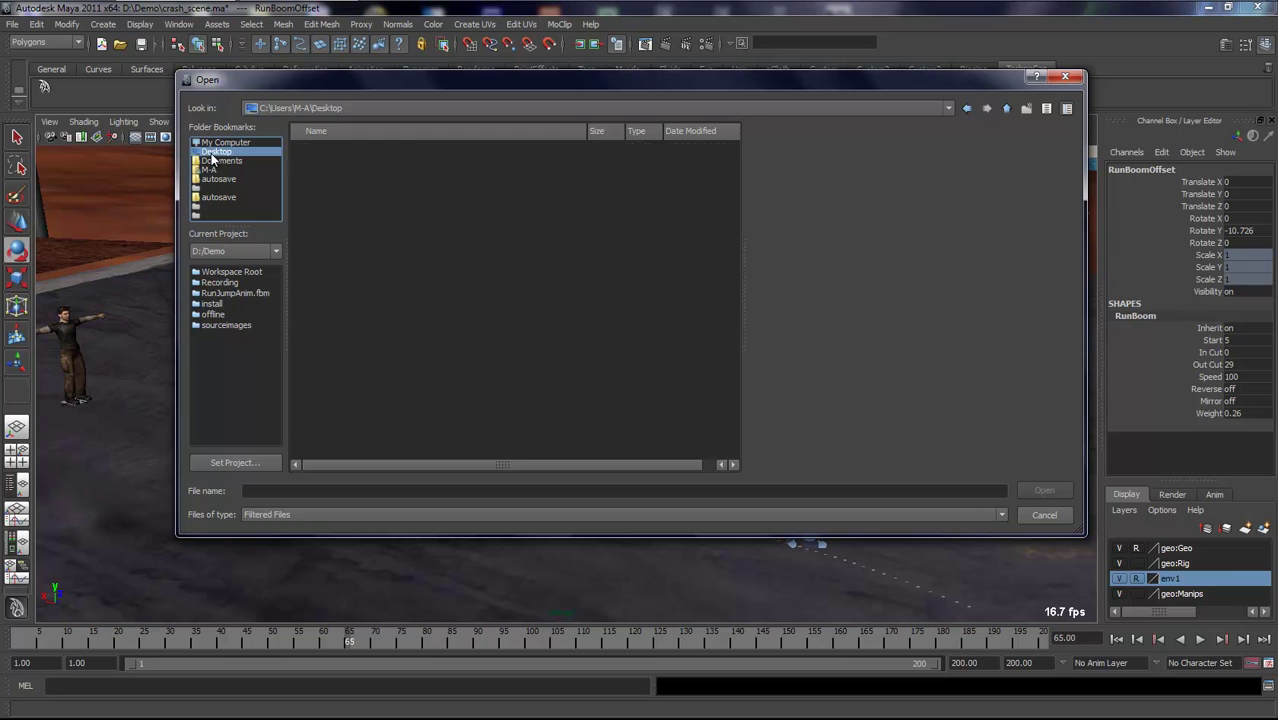
pyautogui.doubleClick(330, 160)
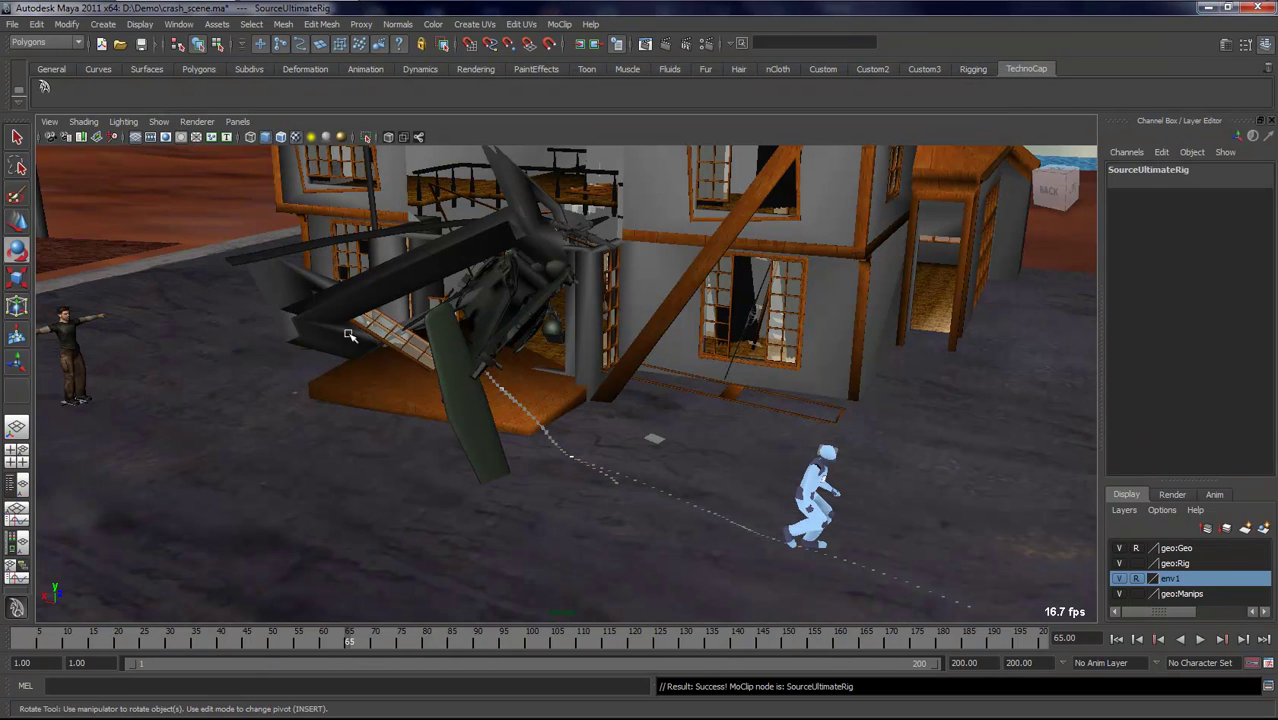
# Step: Turn on X-ray joint display in the viewport to show the imported skeleton
pyautogui.keyDown('alt'); pyautogui.moveTo(329, 391); pyautogui.dragTo(352, 377, button='middle'); pyautogui.keyUp('alt')
pyautogui.click(420, 137)
pyautogui.keyDown('alt'); pyautogui.moveTo(473, 287); pyautogui.dragTo(630, 430); pyautogui.keyUp('alt')
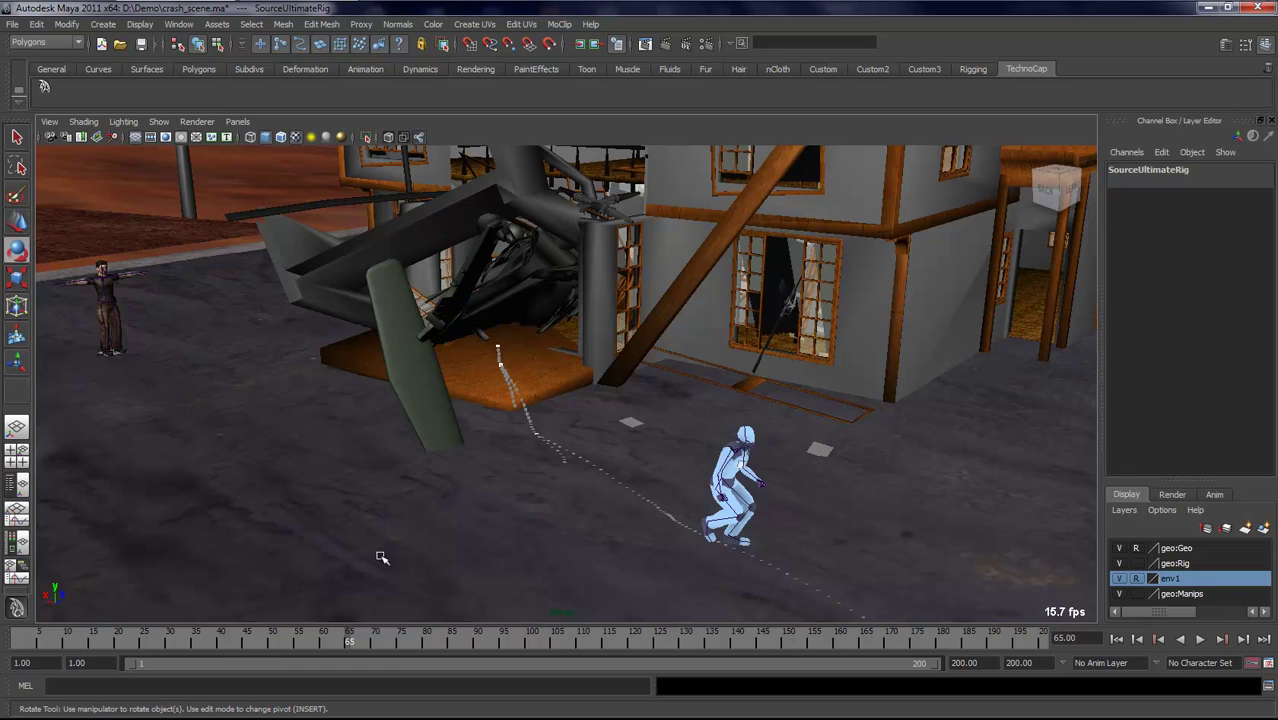
# Step: Play and scrub the imported skeleton's animation from the early frames to check it against the MoClip preview figure
pyautogui.moveTo(75, 640); pyautogui.dragTo(46, 642)
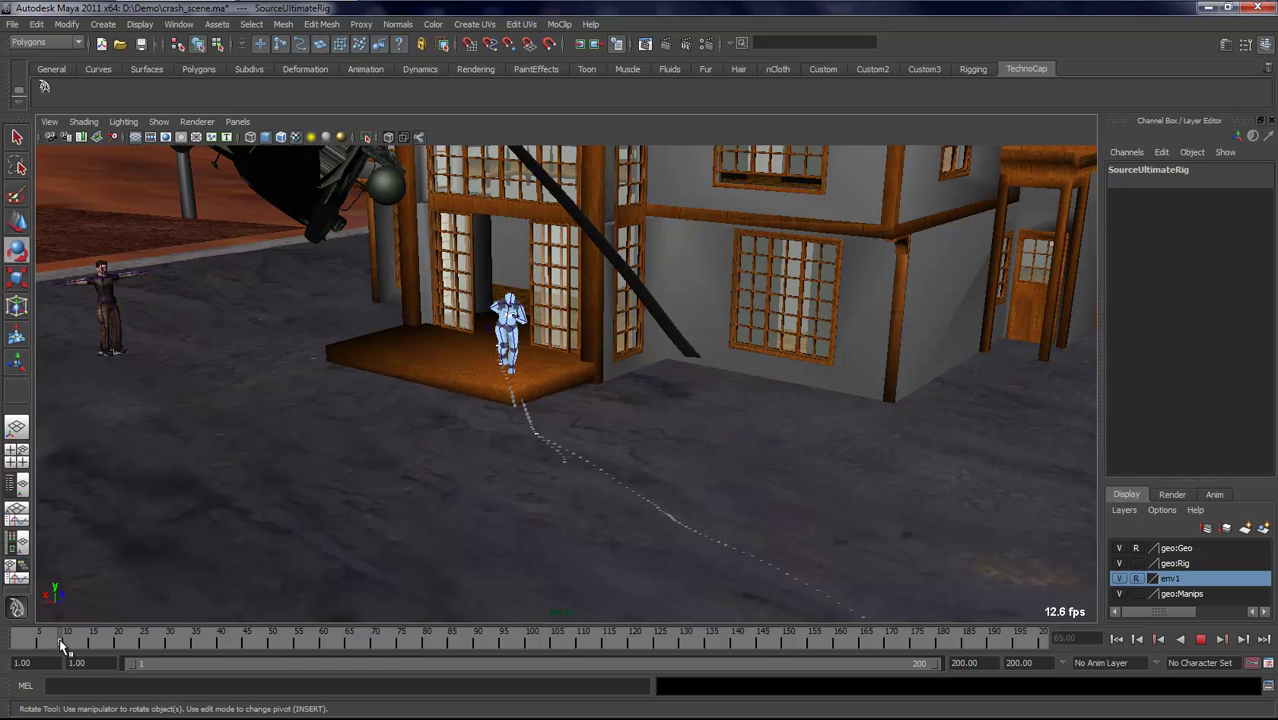
pyautogui.hotkey('alt', 'v')
pyautogui.click(45, 642)
pyautogui.hotkey('alt', 'v')
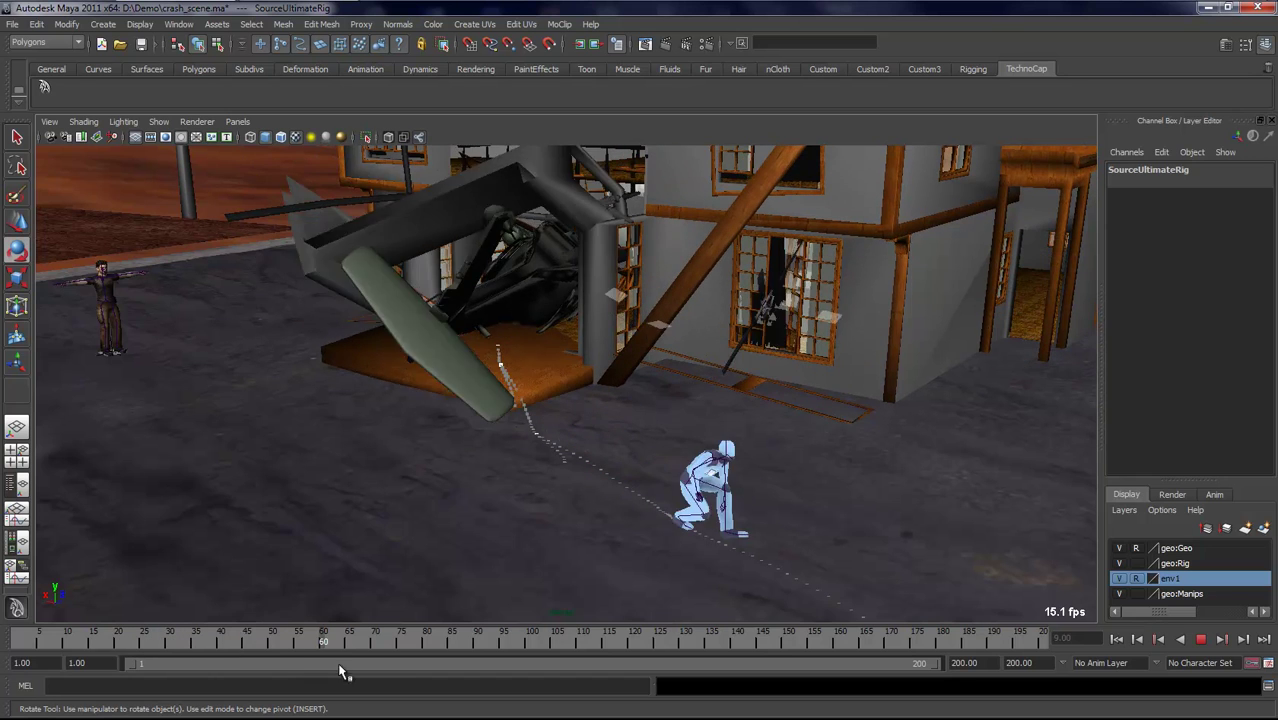
pyautogui.moveTo(406, 675); pyautogui.dragTo(284, 645)
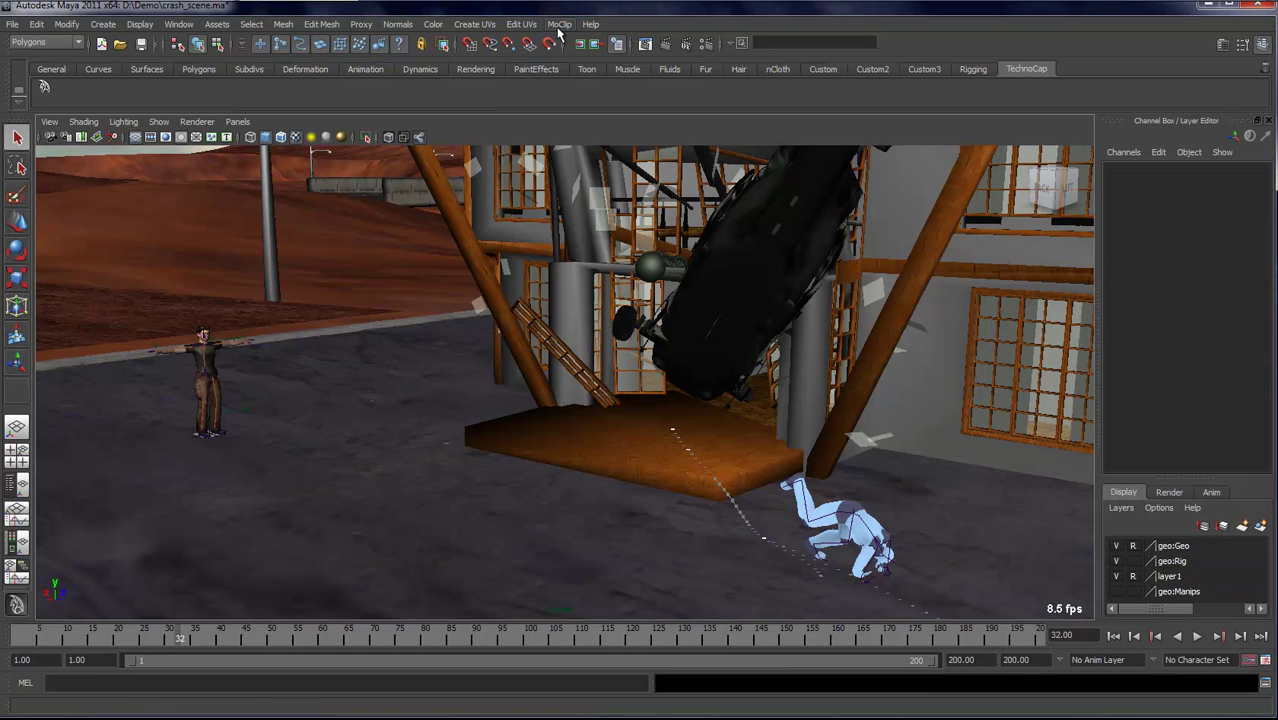
# Step: Retarget the animation from SourceUltimateRig (MoClip_Master) onto the target character geo:UltimateRig (geo:Master)
pyautogui.click(558, 26)
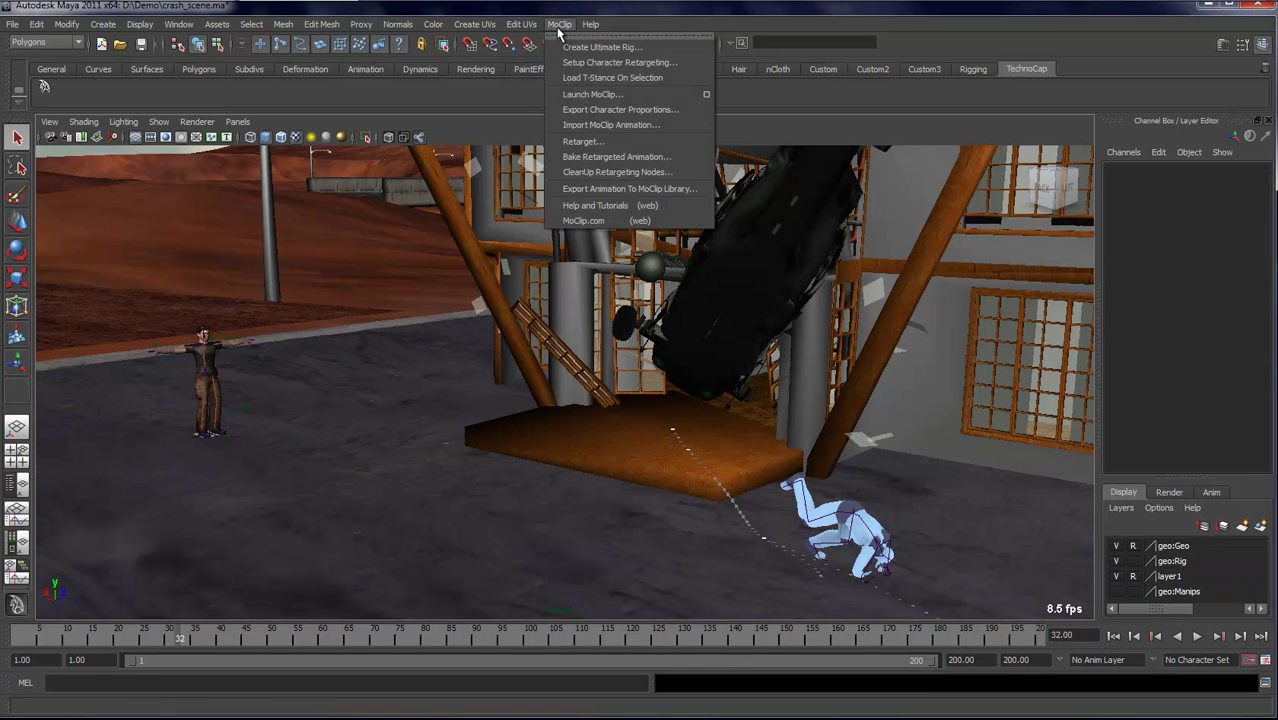
pyautogui.click(590, 143)
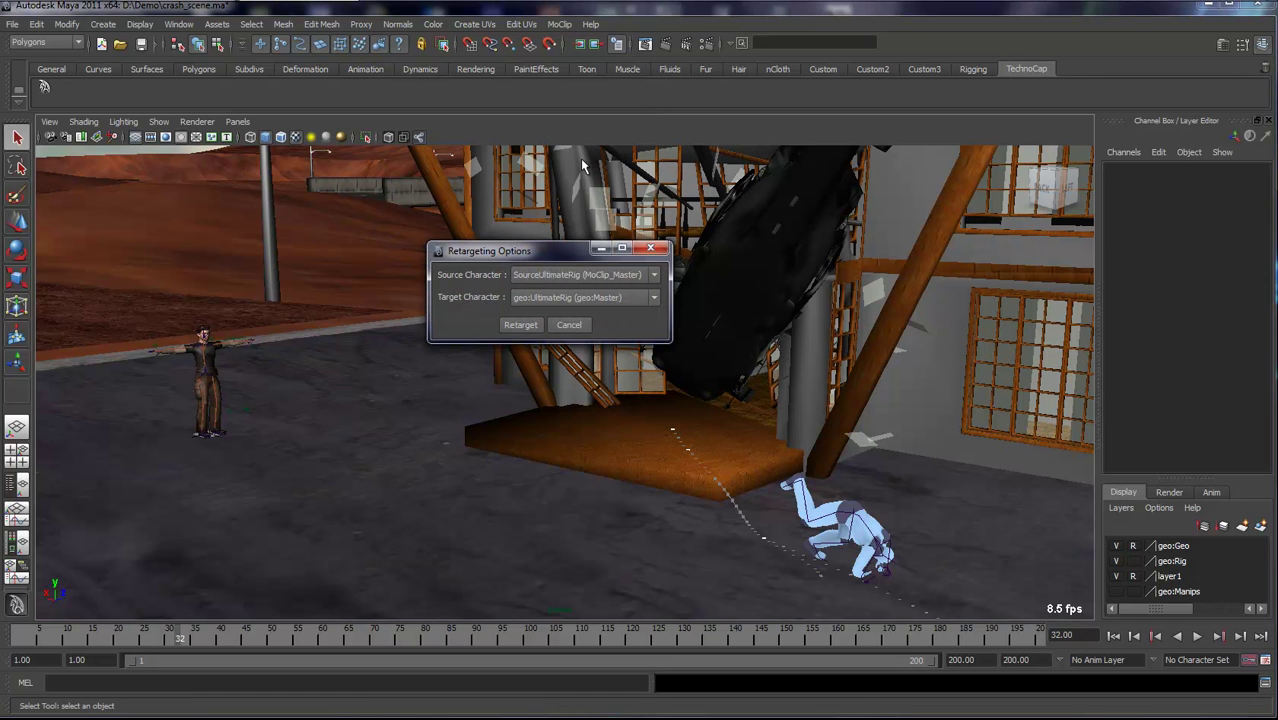
pyautogui.click(538, 275)
pyautogui.click(537, 290)
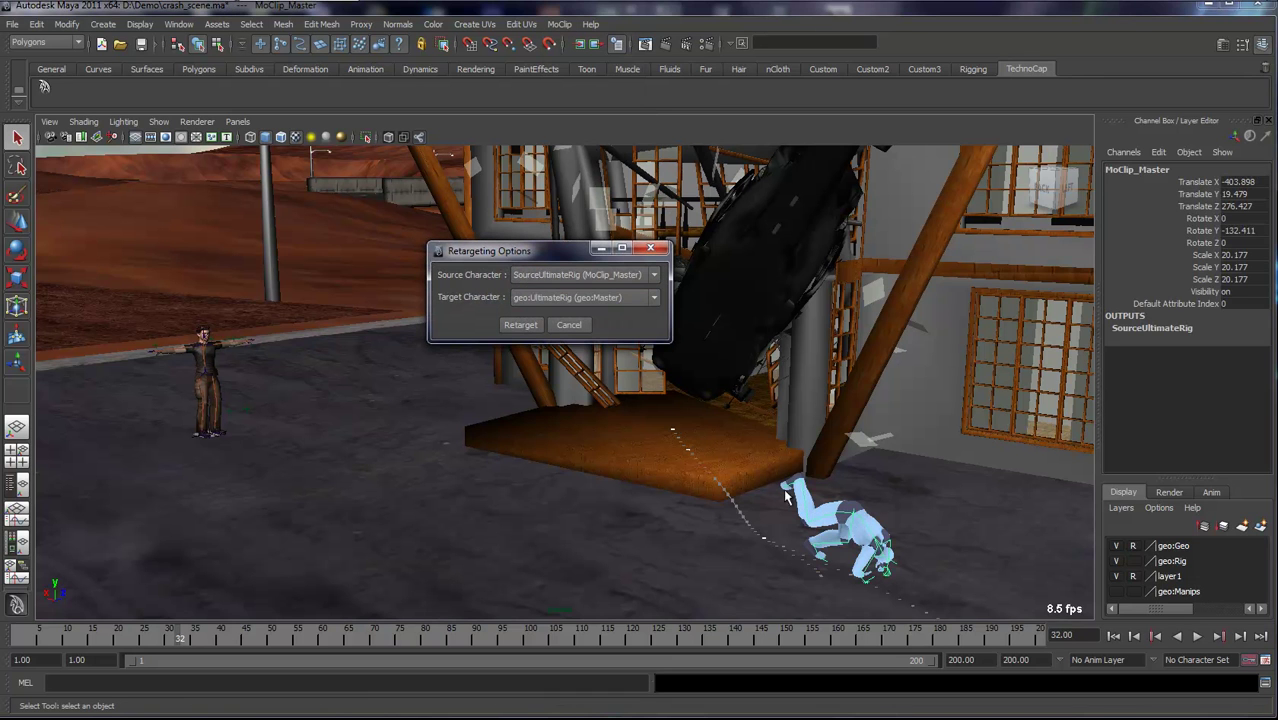
pyautogui.click(542, 296)
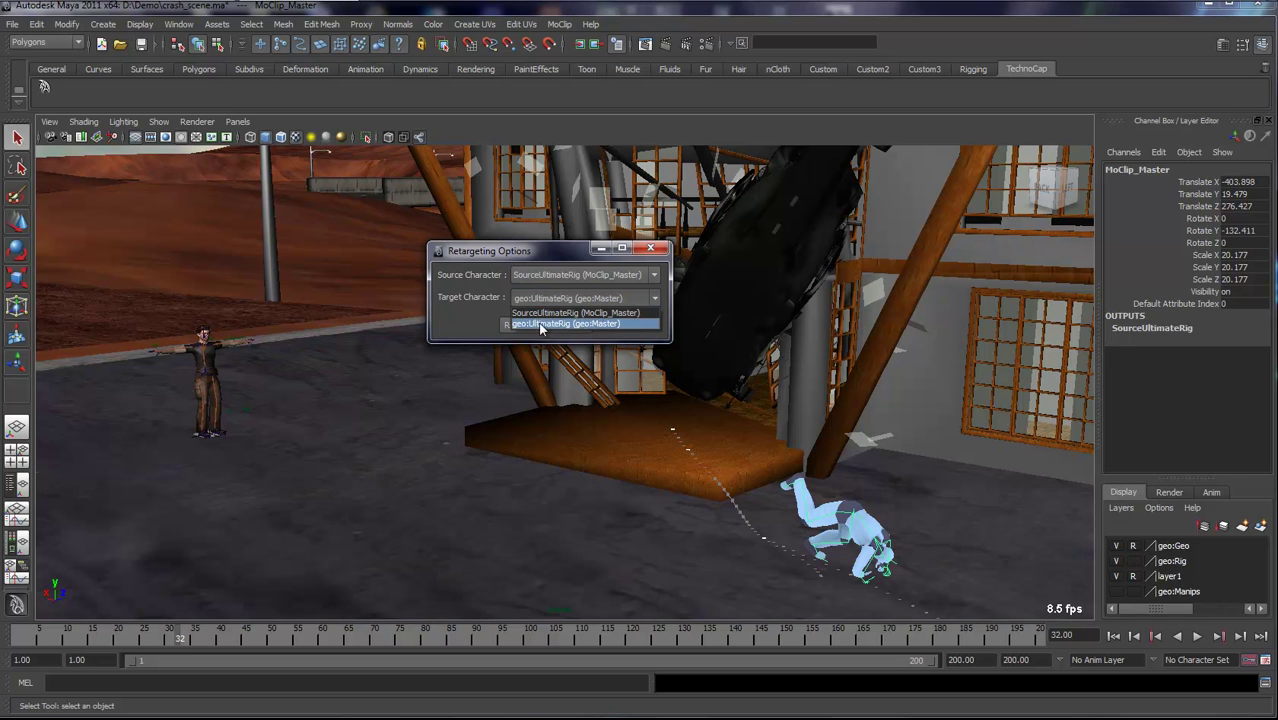
pyautogui.click(541, 325)
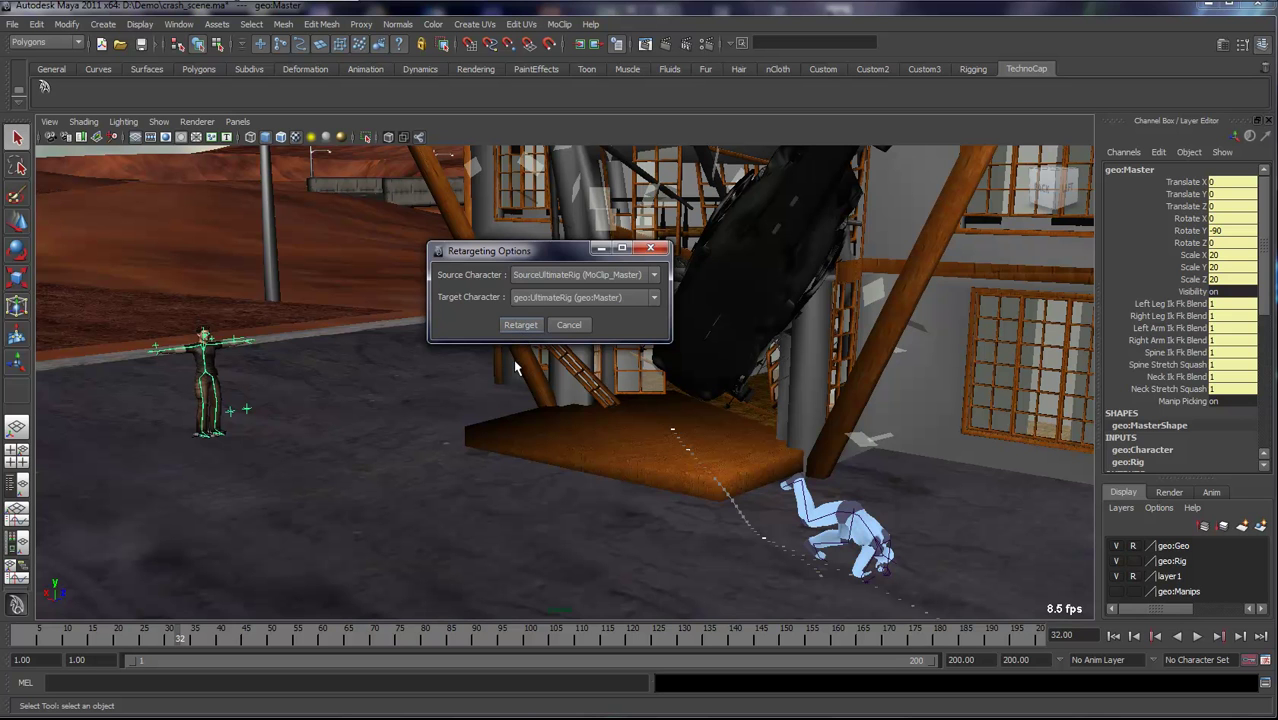
pyautogui.click(520, 324)
# Step: Return to frame 1, switch to MoClip to clear its preview figure and path from the scene, and switch back to Maya
pyautogui.click(1113, 636)
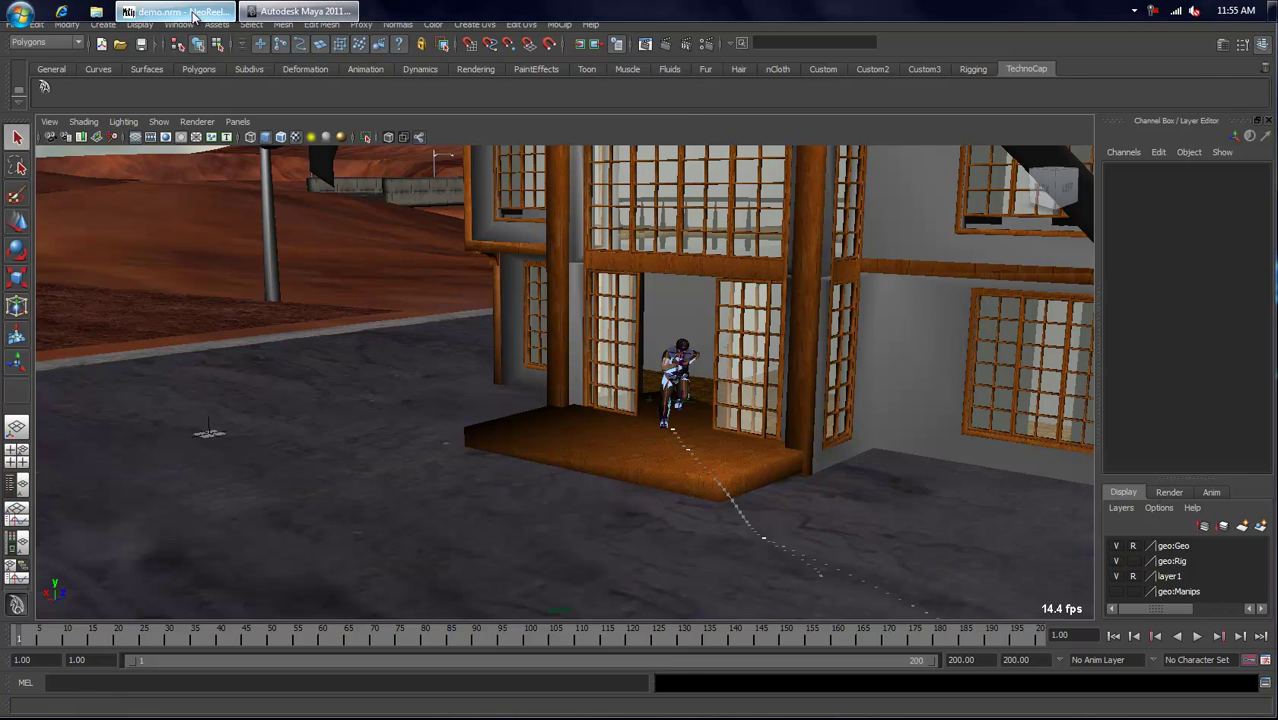
pyautogui.click(165, 12)
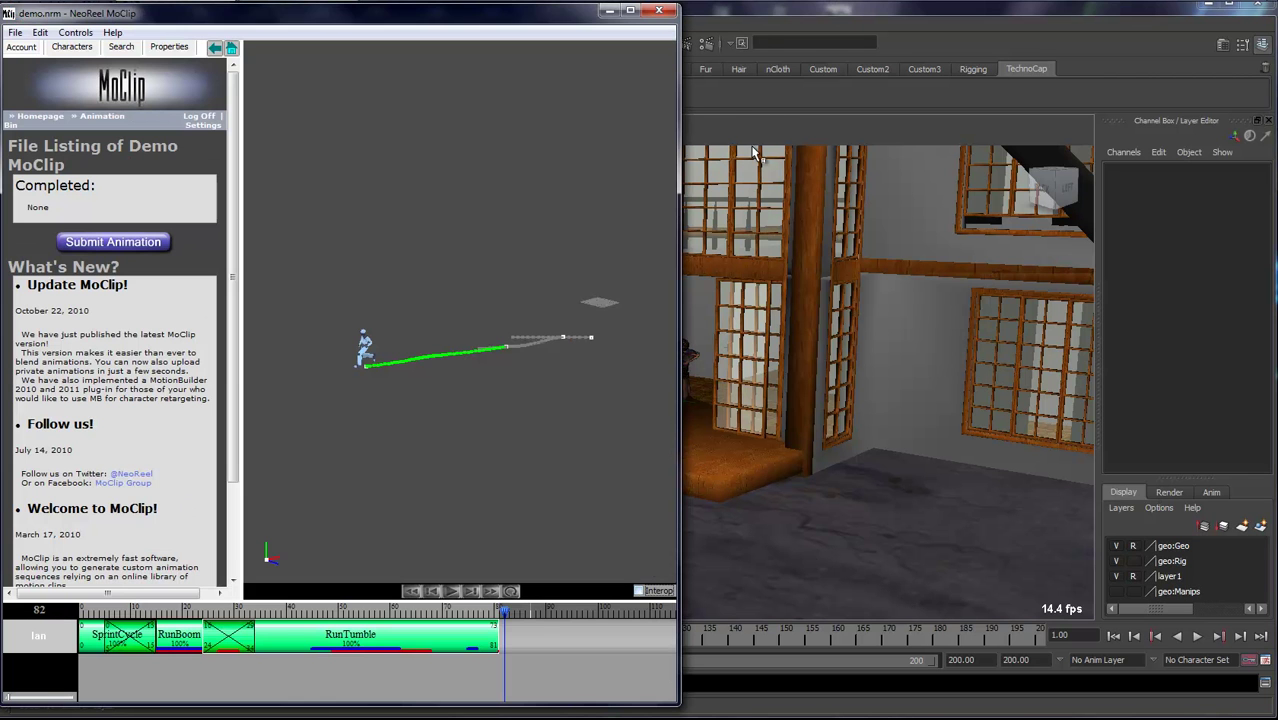
pyautogui.click(780, 128)
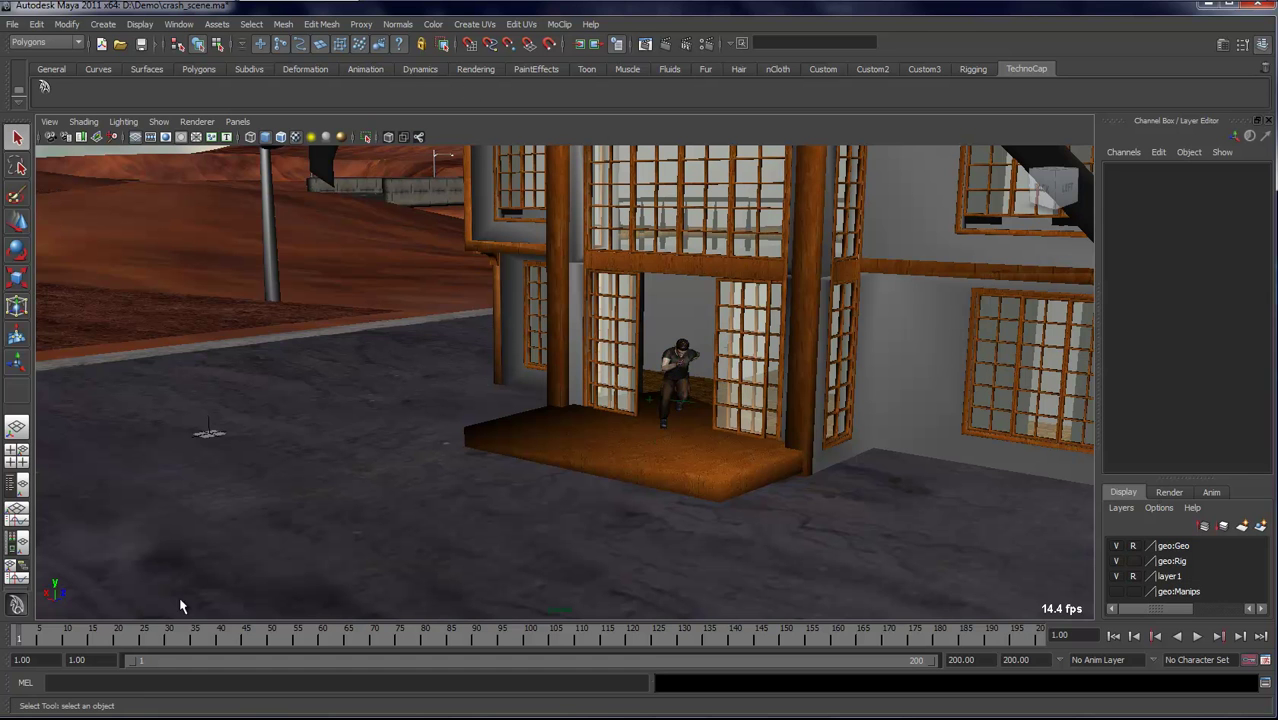
# Step: Scrub and play the retargeted character's animation in the crash scene, stopping at frame 49
pyautogui.moveTo(68, 635); pyautogui.dragTo(107, 653)
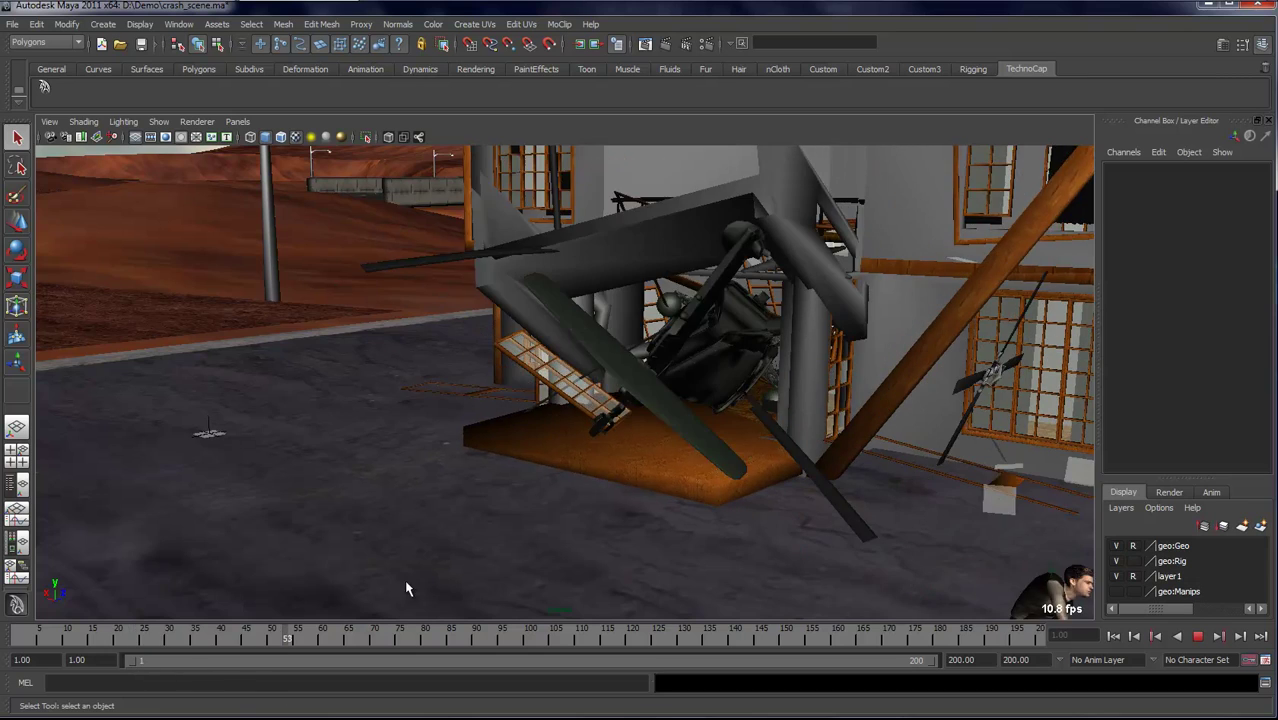
pyautogui.keyDown('alt'); pyautogui.moveTo(518, 530); pyautogui.dragTo(472, 446, button='middle'); pyautogui.keyUp('alt')
pyautogui.moveTo(328, 637); pyautogui.dragTo(257, 629)
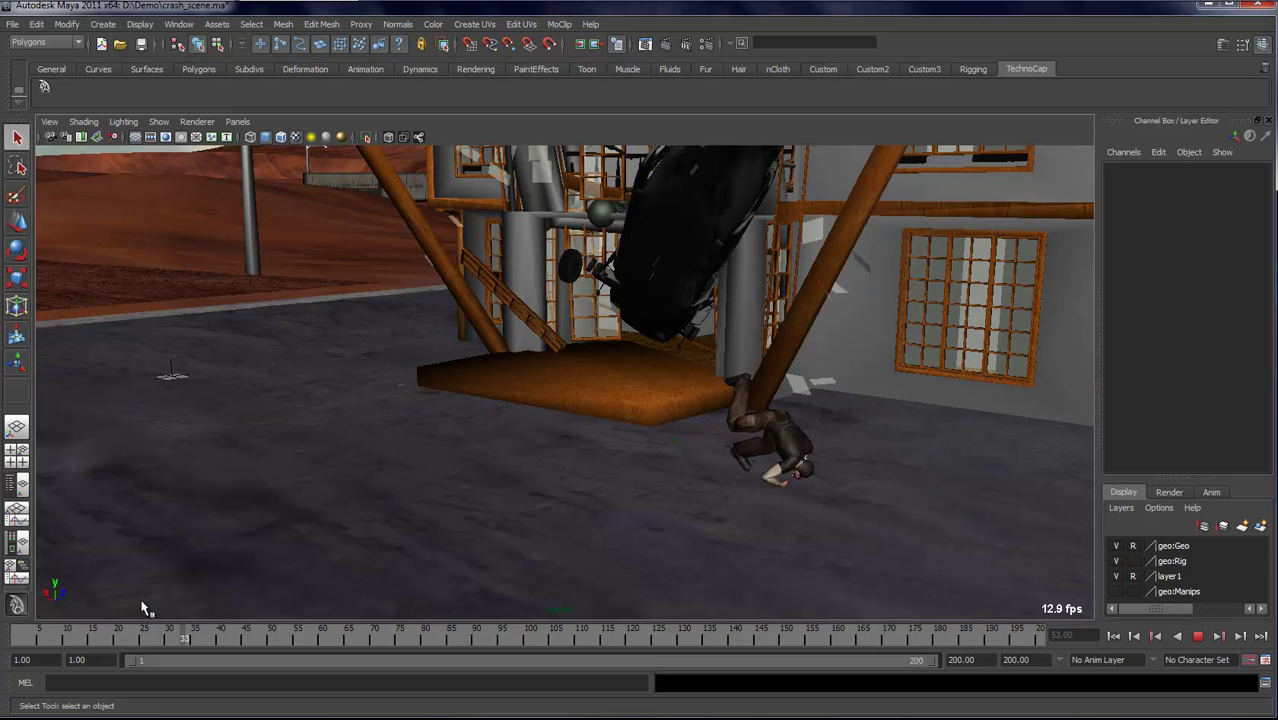
pyautogui.hotkey('alt', 'v')
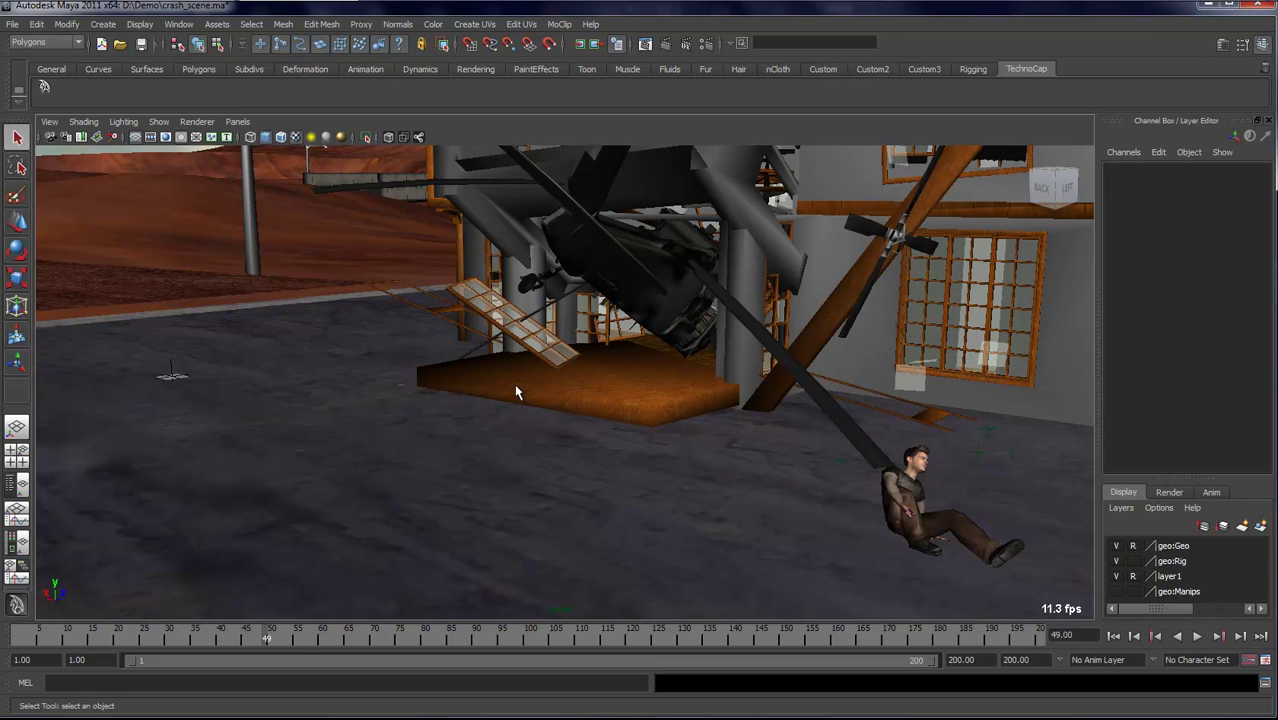
# Step: Review the Bake Retargeted Animation options for geo:UltimateRig (geo:Master) and close them without baking
pyautogui.click(555, 26)
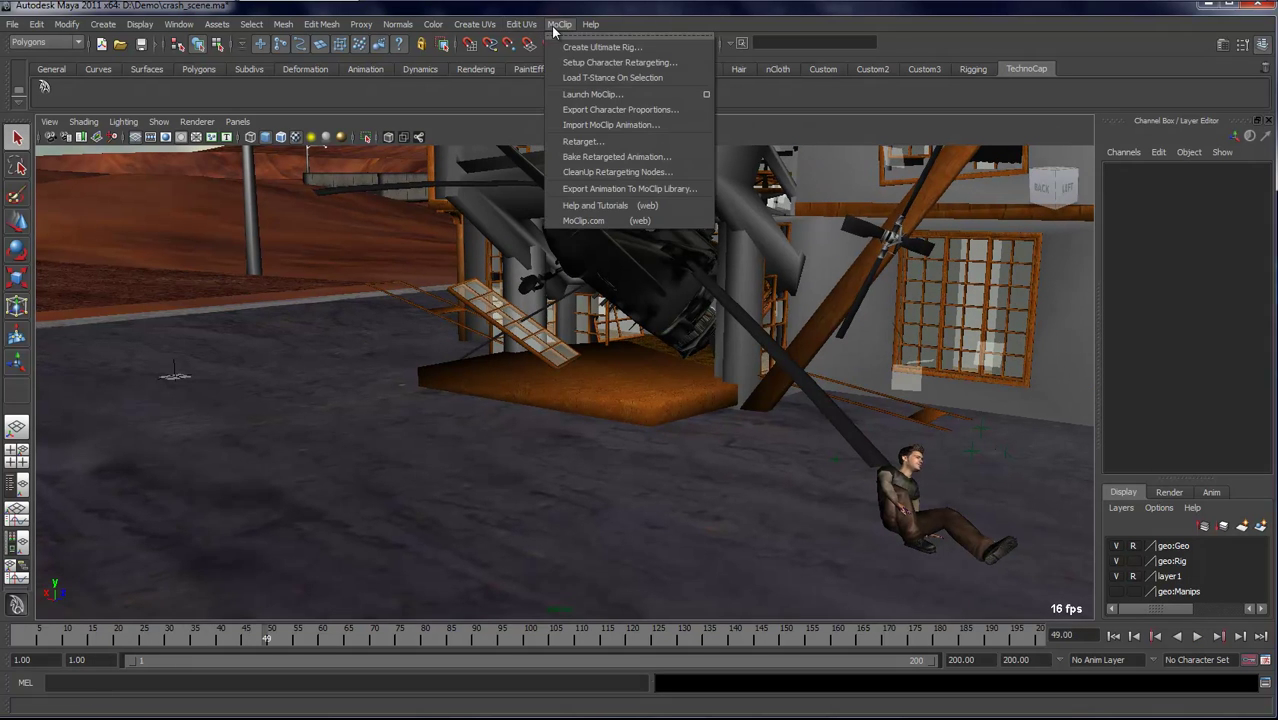
pyautogui.click(606, 158)
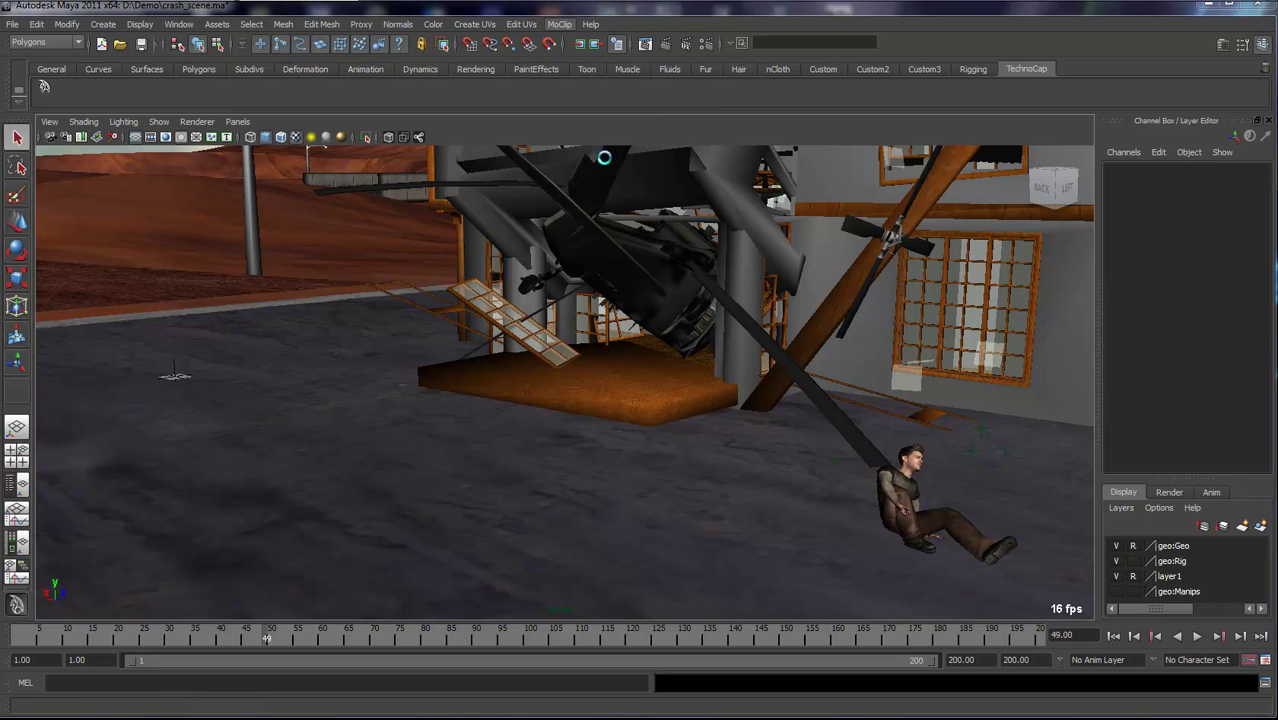
pyautogui.click(970, 216)
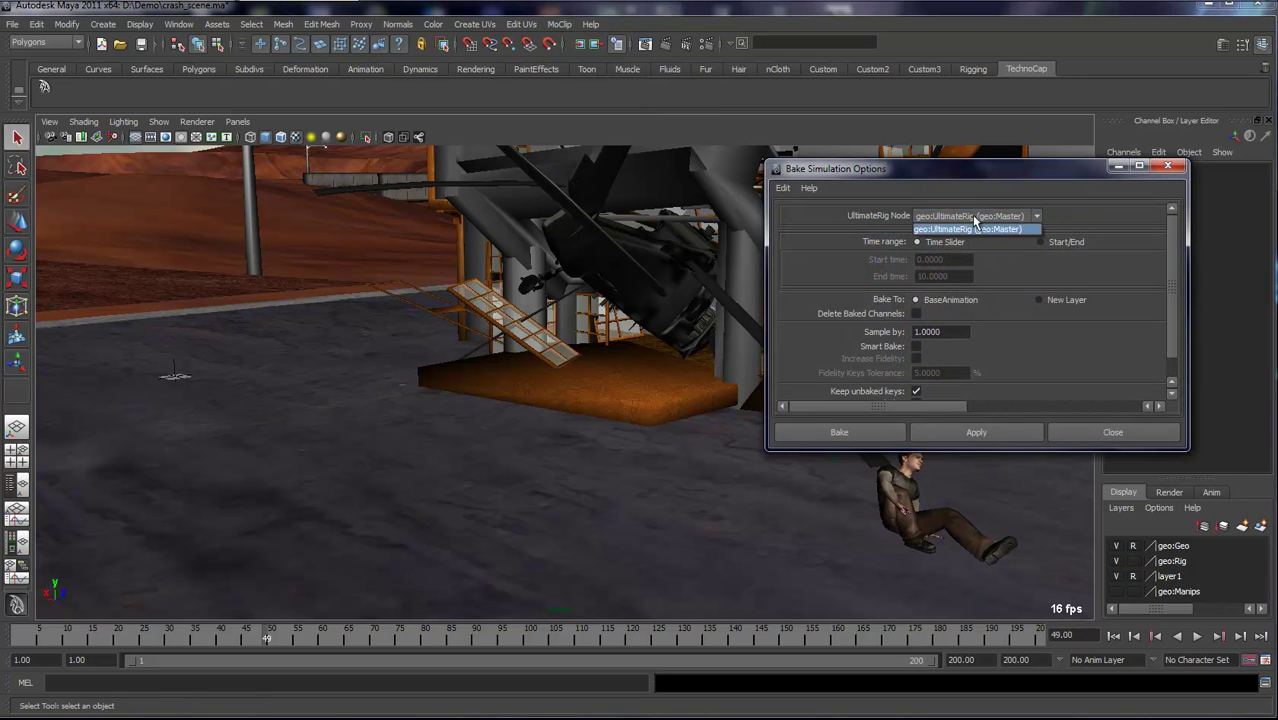
pyautogui.click(947, 165)
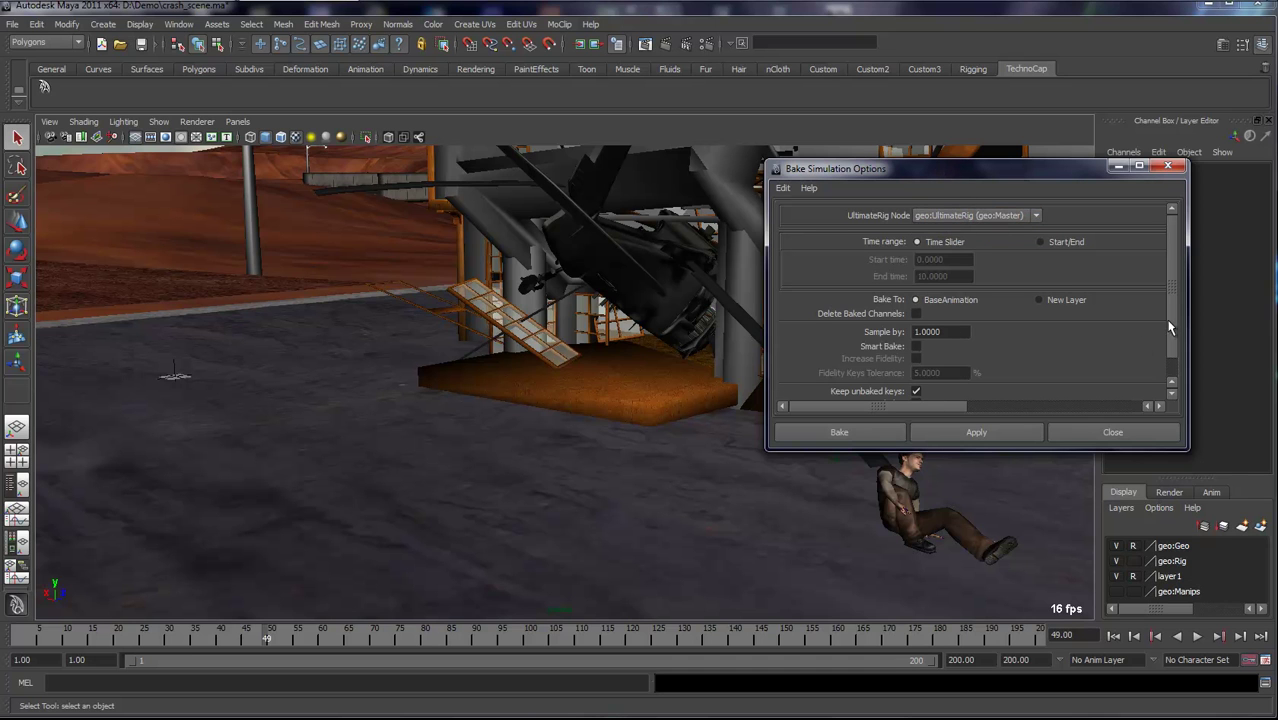
pyautogui.scroll(-1, 1176, 329)
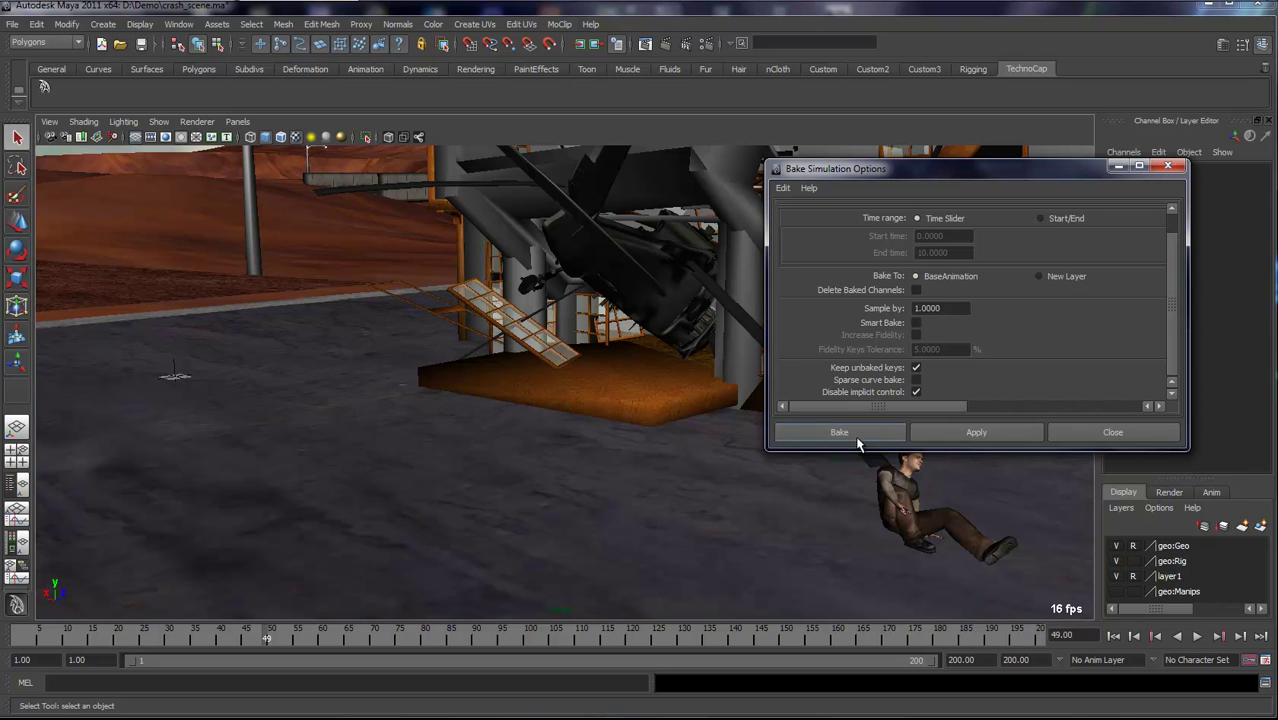
pyautogui.click(1075, 433)
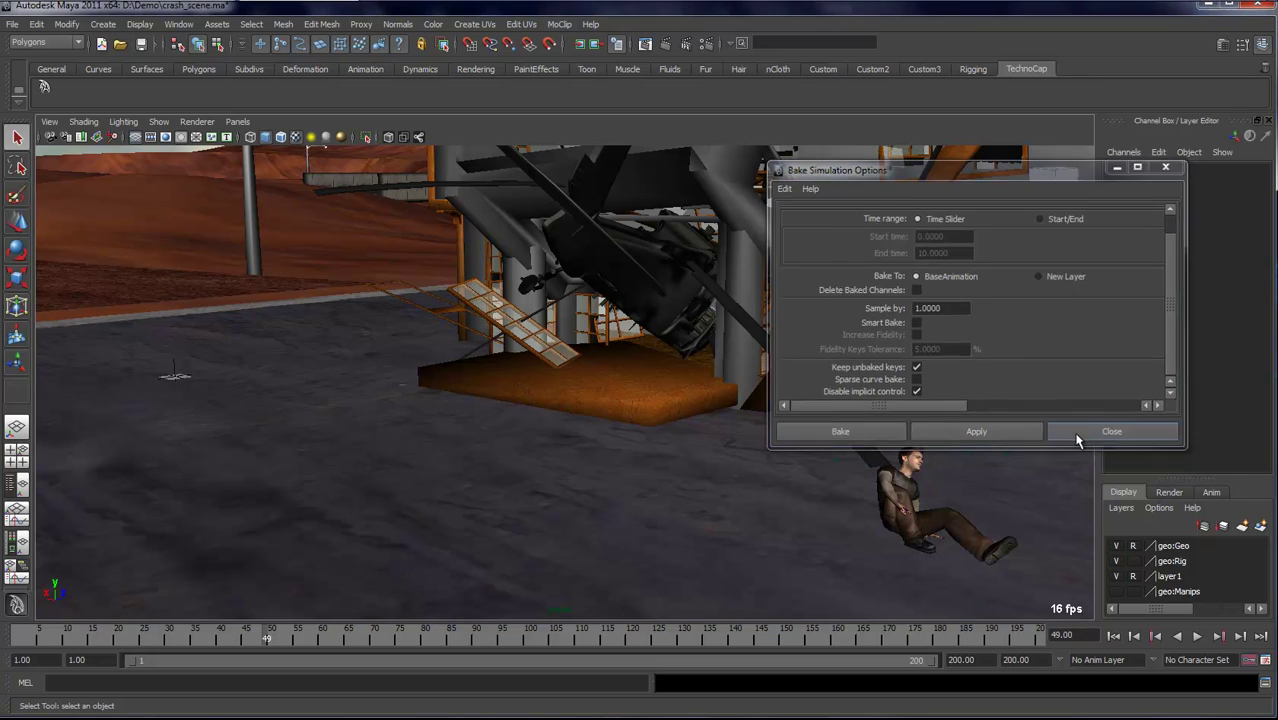
# Step: Switch to the MoClip website in the browser, open the Online Help from its documentation and expand the Maya Plug-in section
pyautogui.click(210, 18)
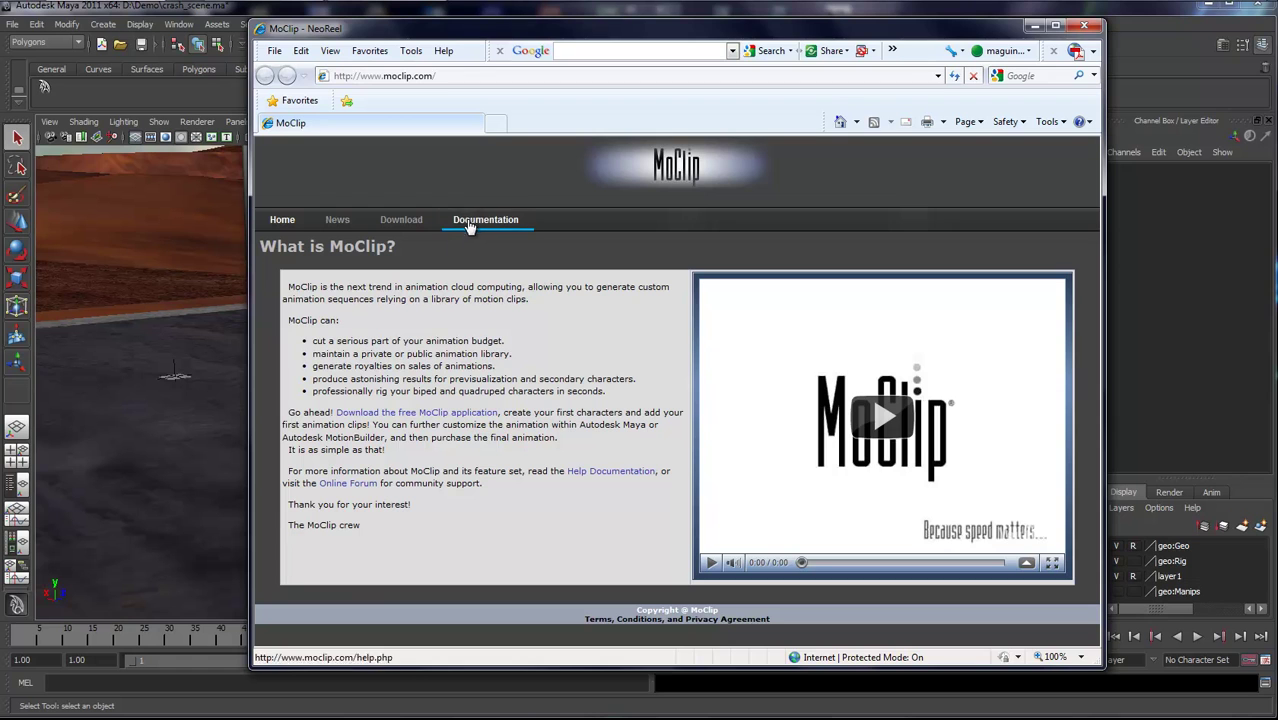
pyautogui.click(469, 225)
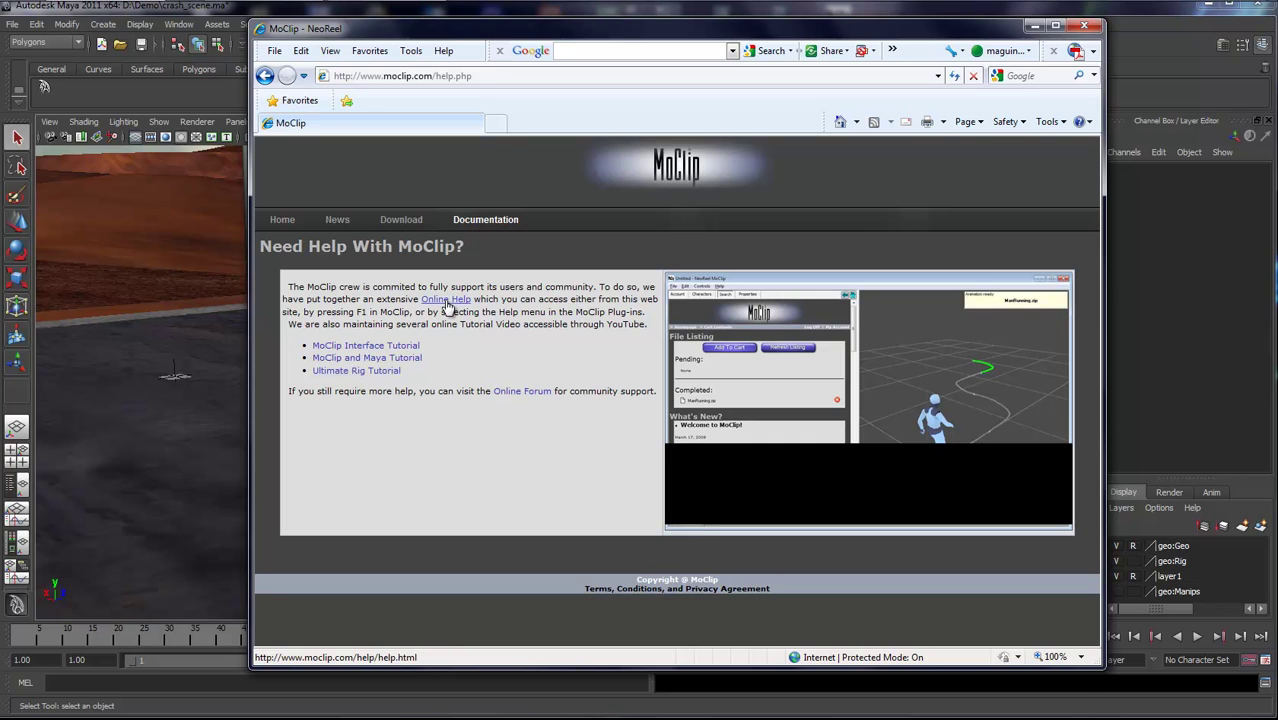
pyautogui.click(445, 301)
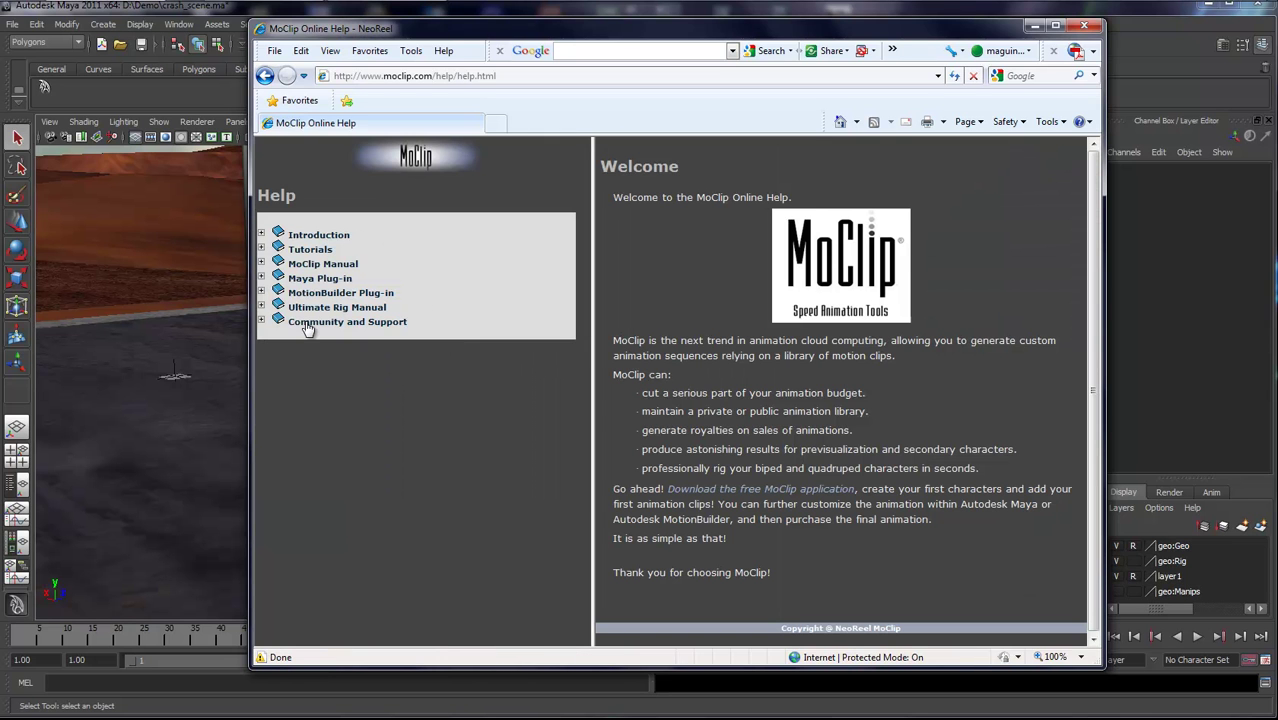
pyautogui.click(262, 278)
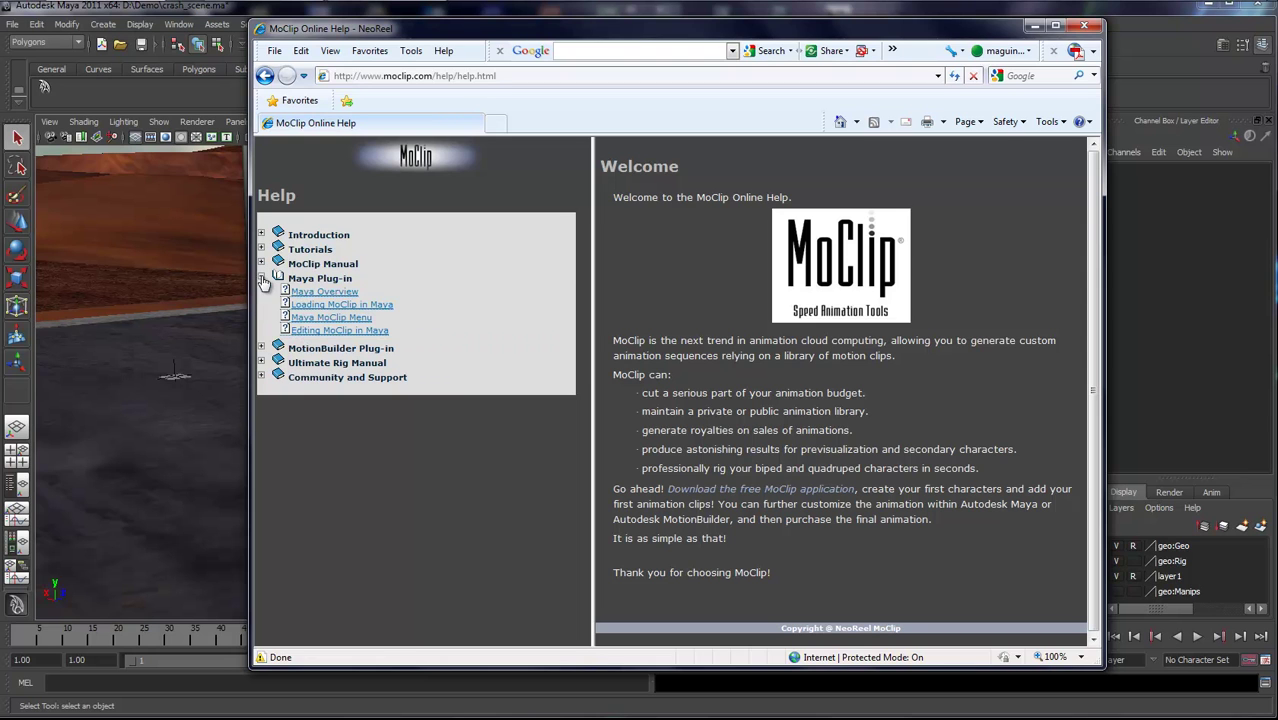